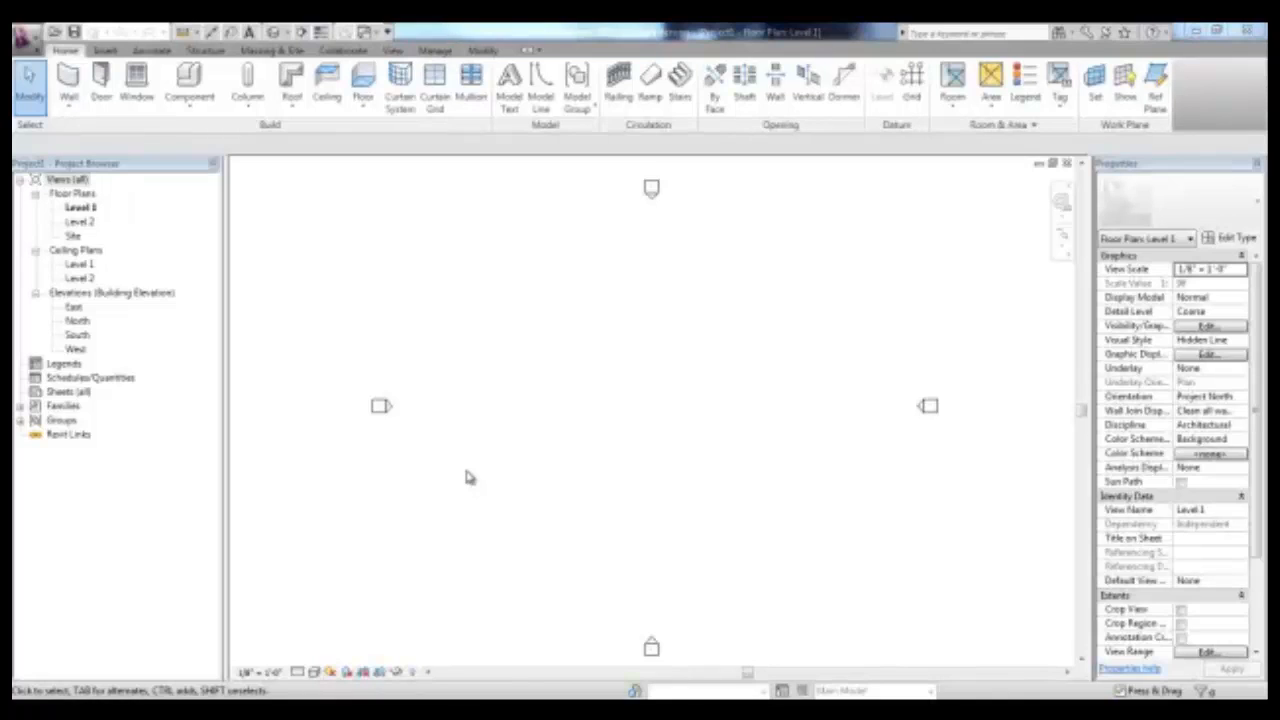
Draw a closed L-shaped wall outline about 103' long on Level 1 using the Exterior - Brick on CMU wall type
click(70, 86)
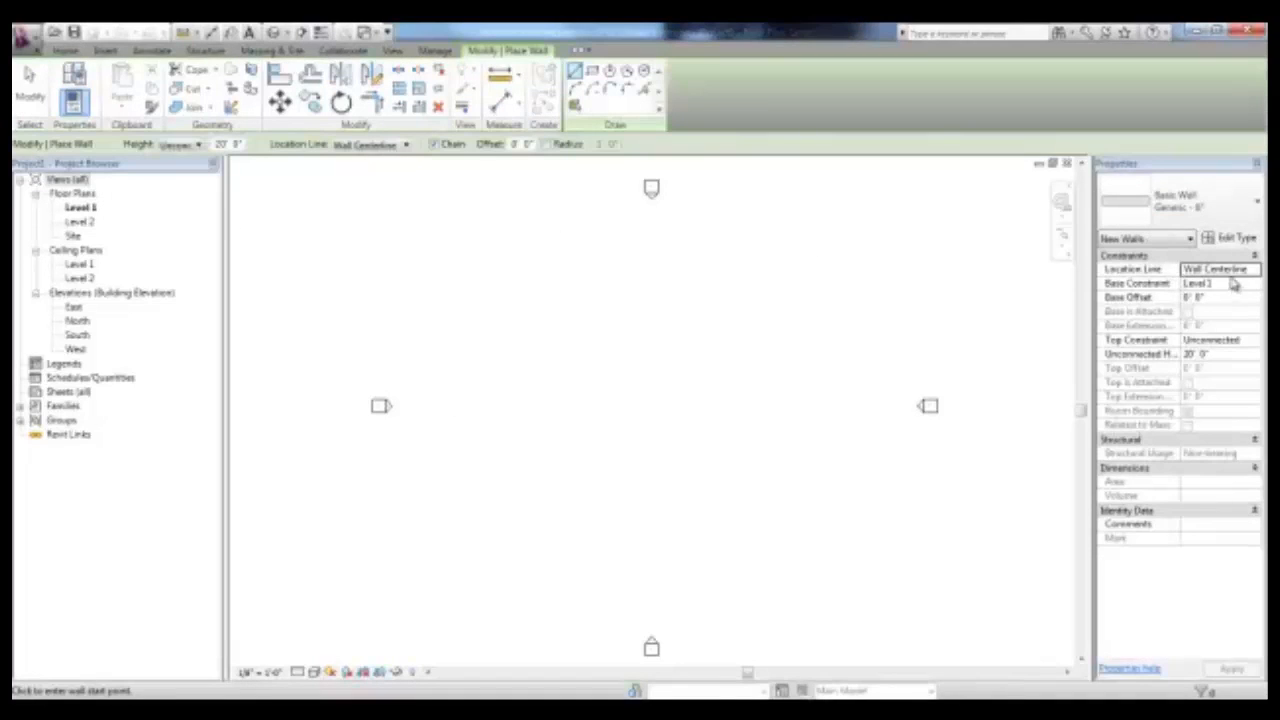
click(1250, 209)
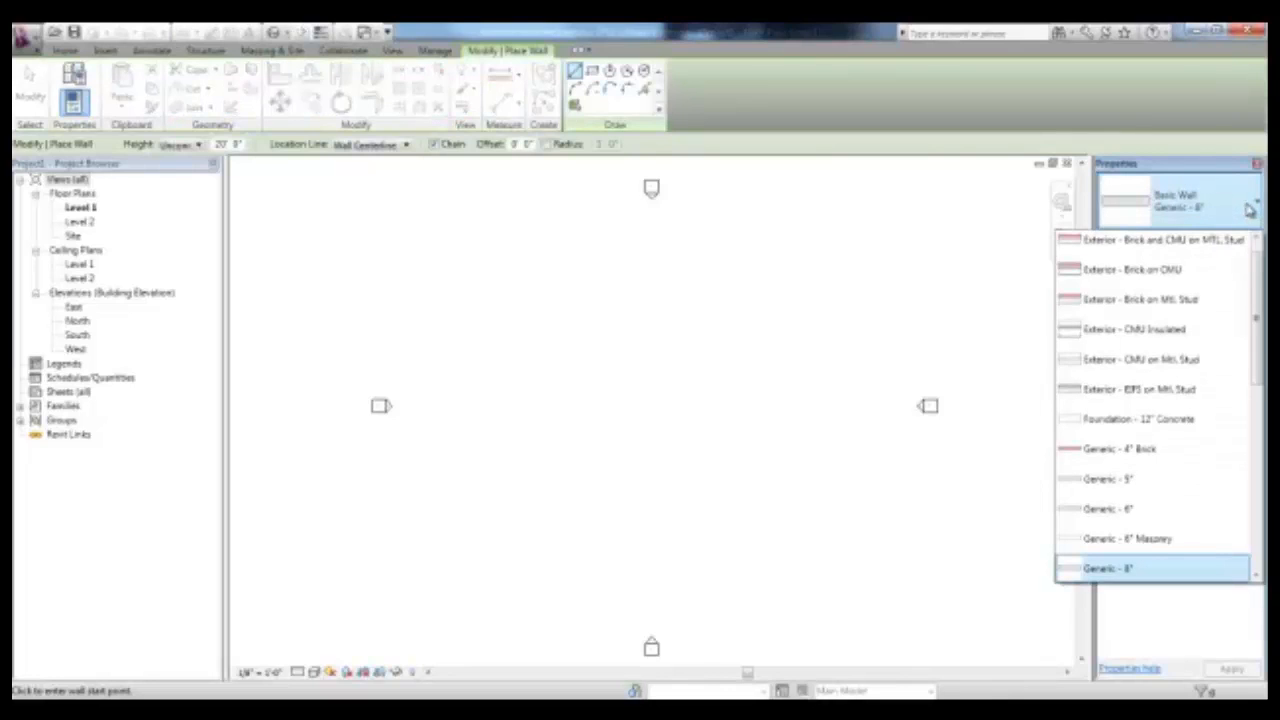
click(1175, 280)
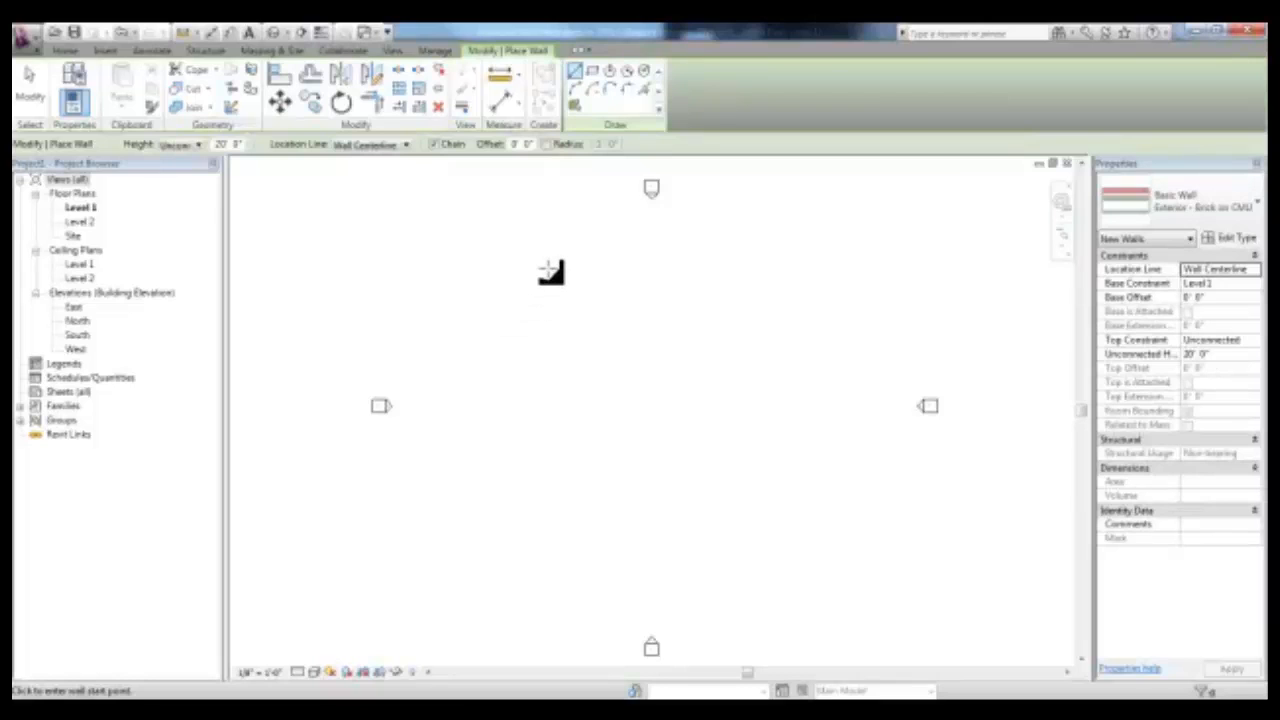
click(494, 277)
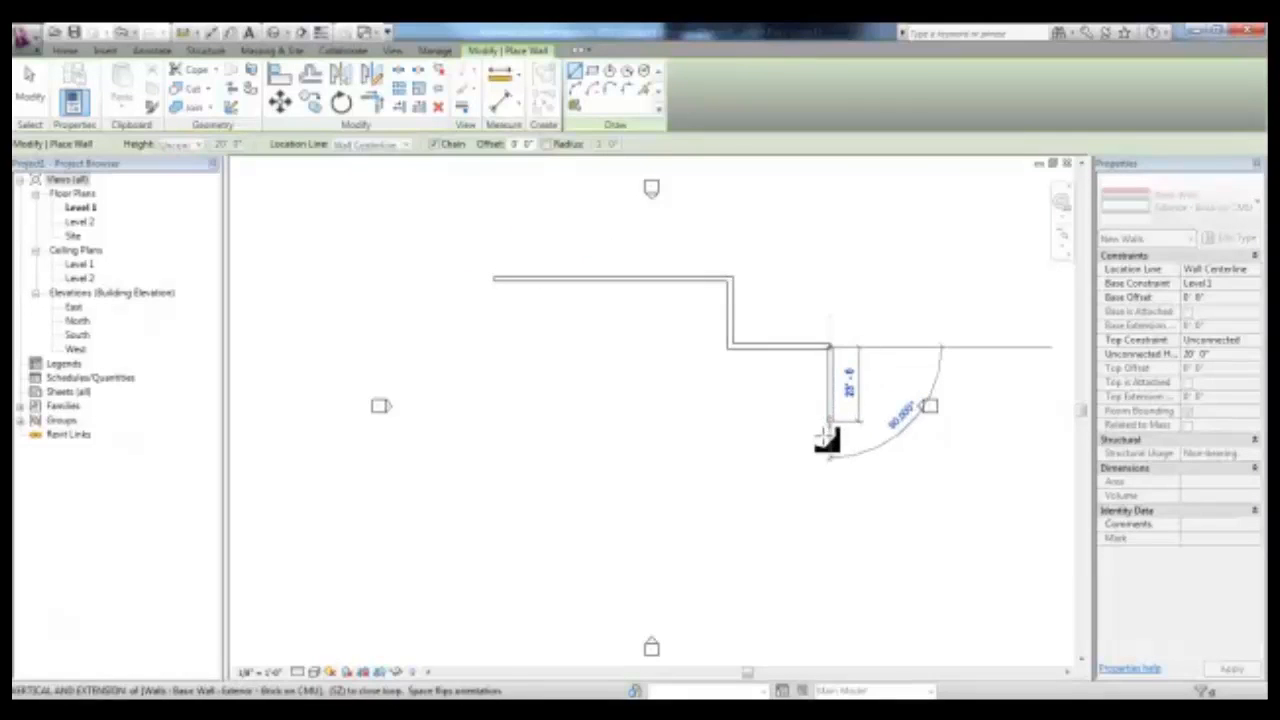
click(830, 432)
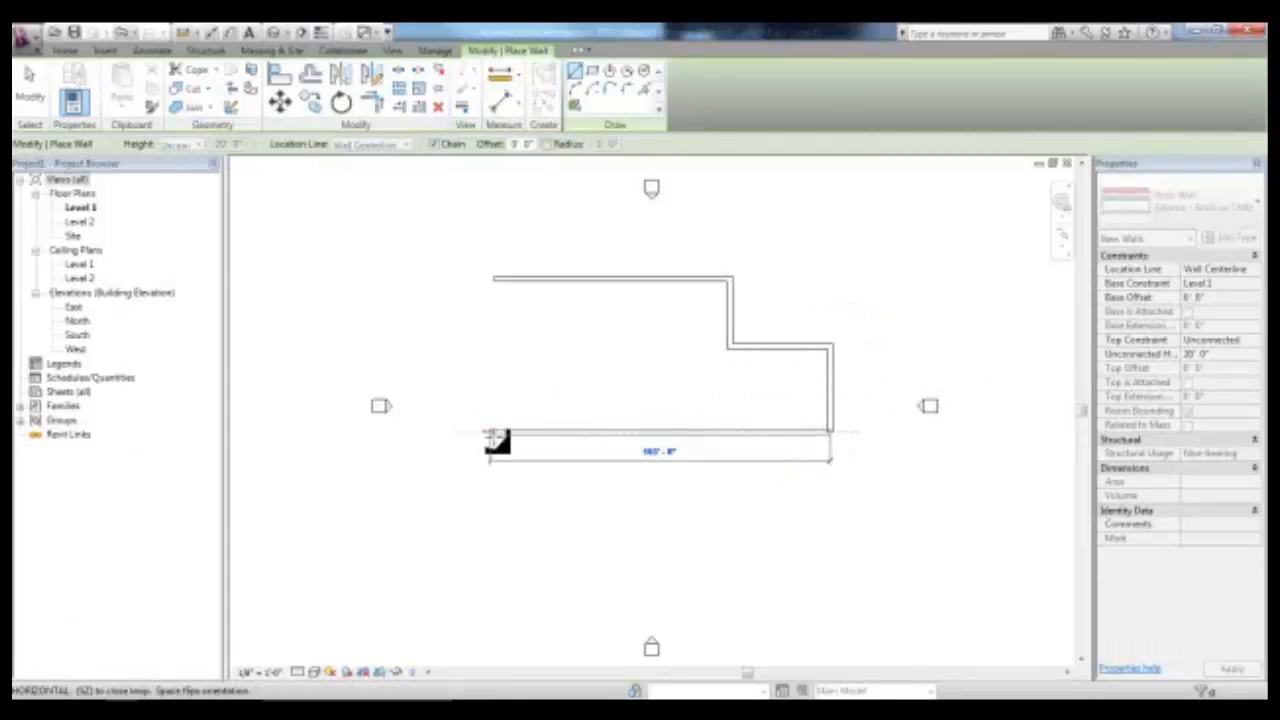
click(495, 434)
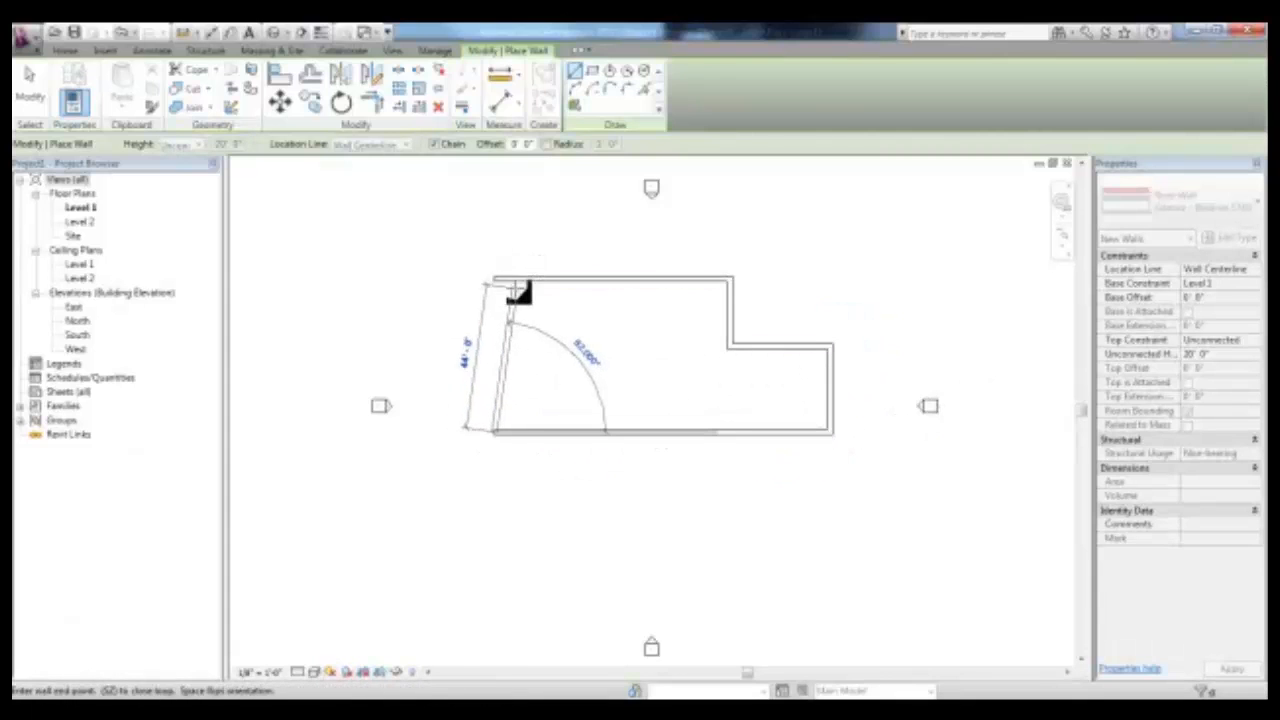
click(497, 279)
key(Escape)
key(Escape)
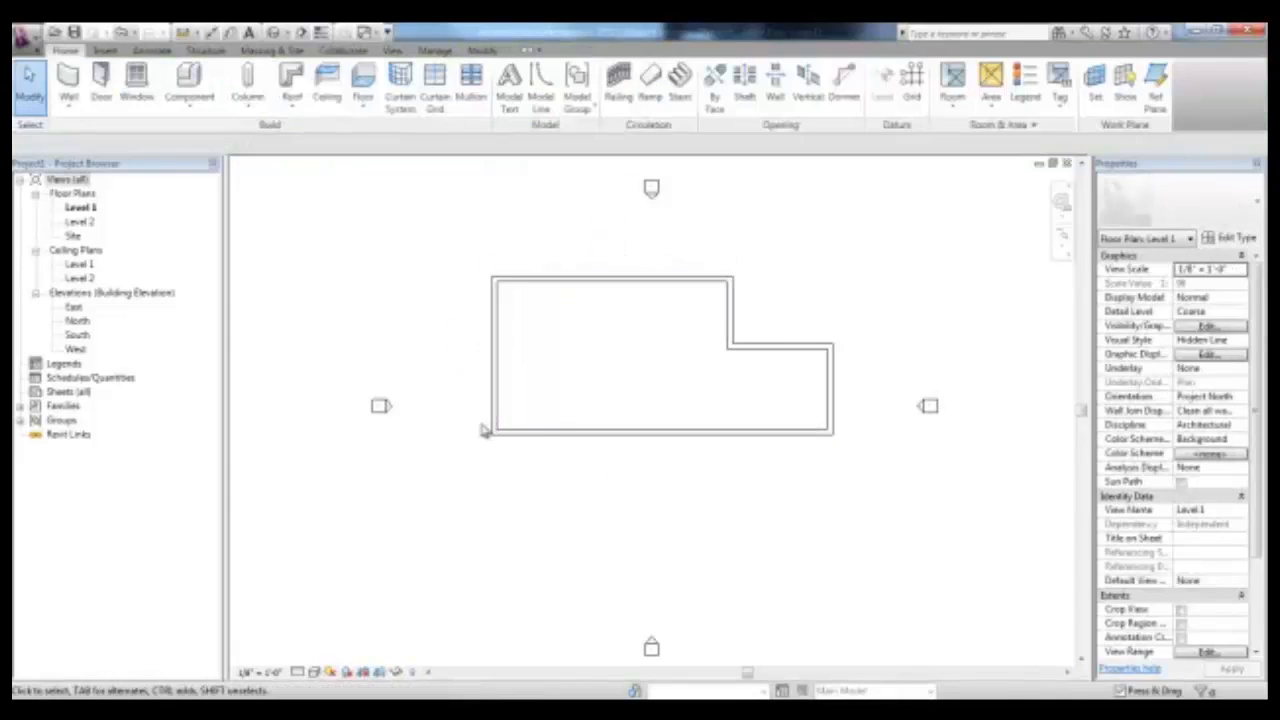
Set the Level 1 floor plan's detail level to Fine
scroll(484, 430, up, 5)
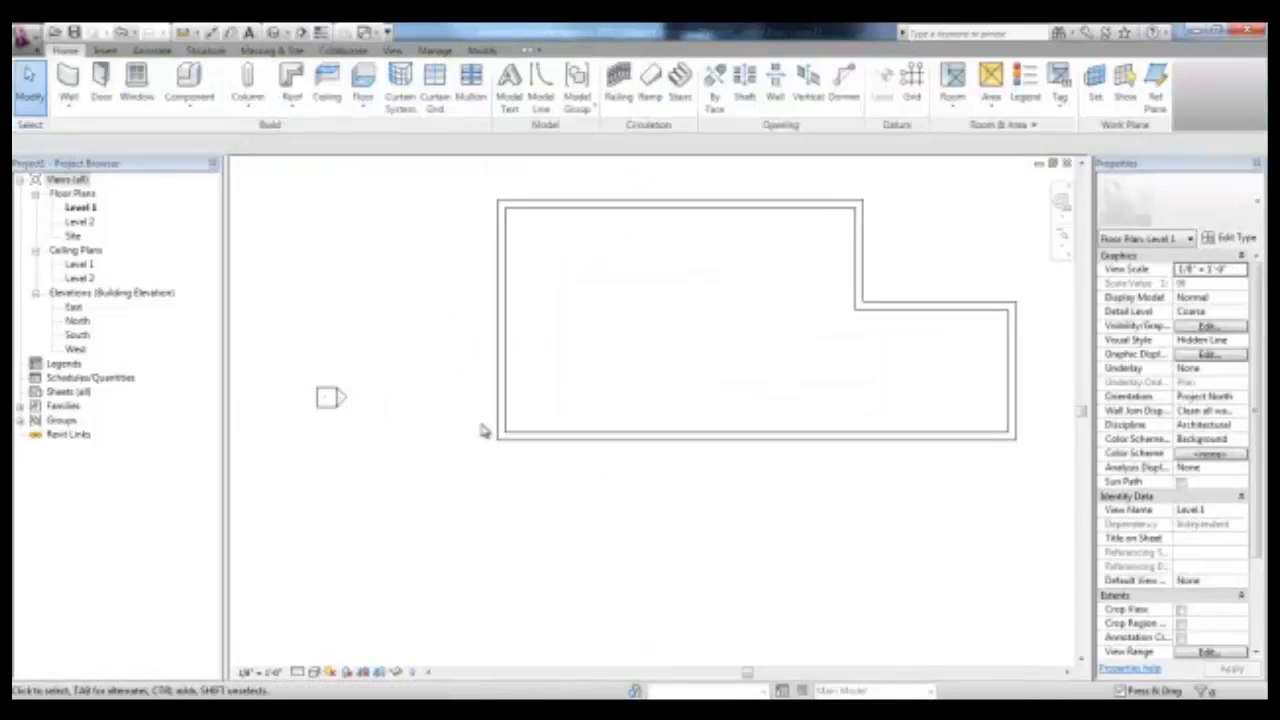
click(298, 672)
click(298, 672)
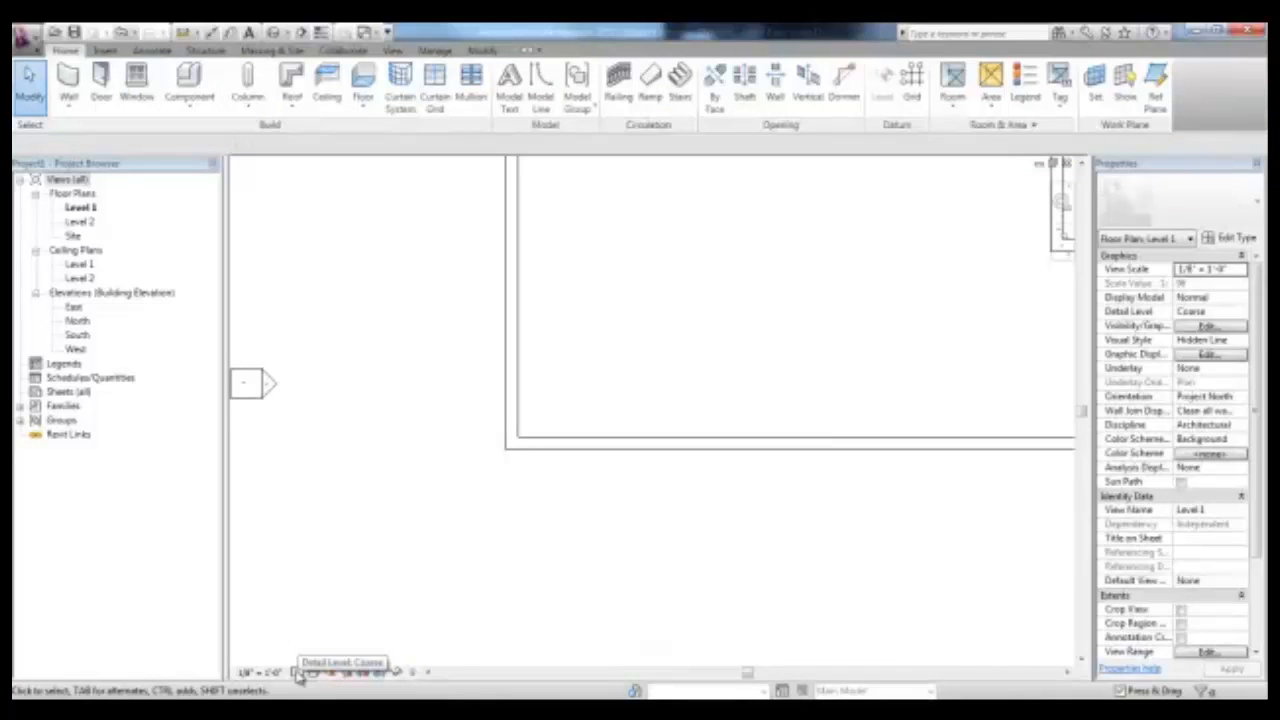
click(298, 672)
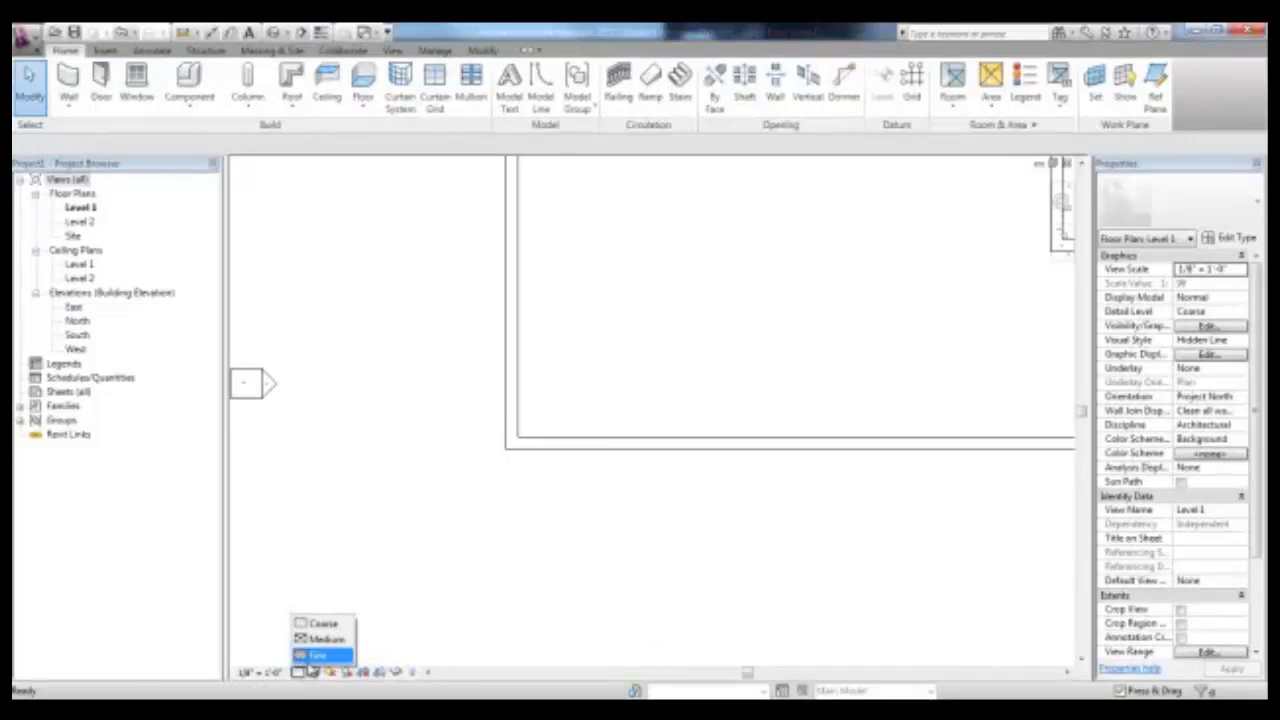
click(316, 655)
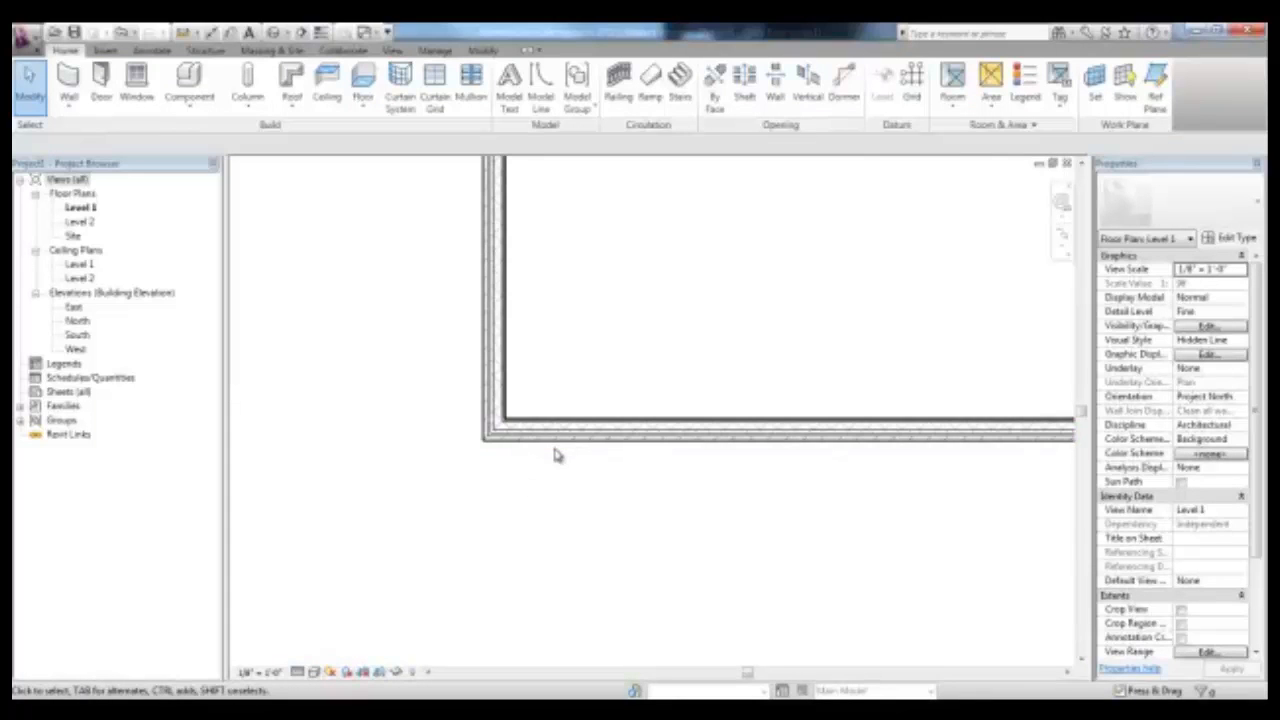
scroll(556, 449, down, 8)
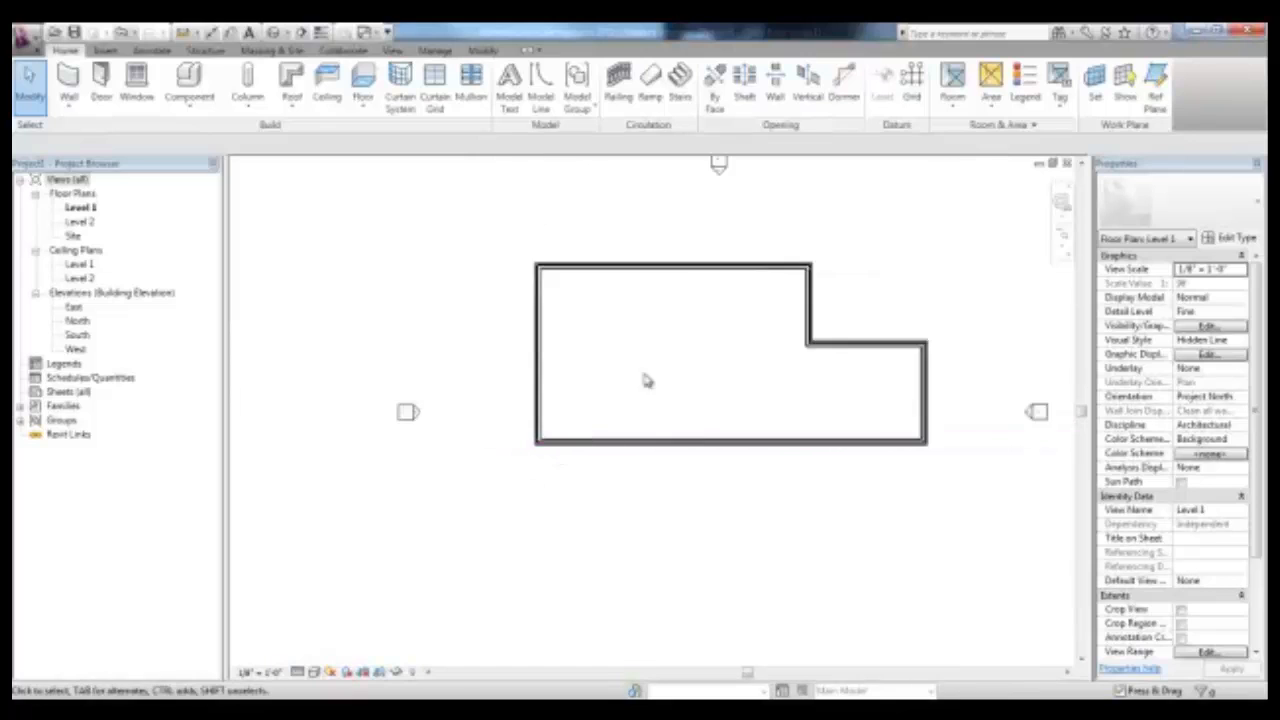
scroll(649, 372, up, 2)
middle_drag(649, 378, 526, 411)
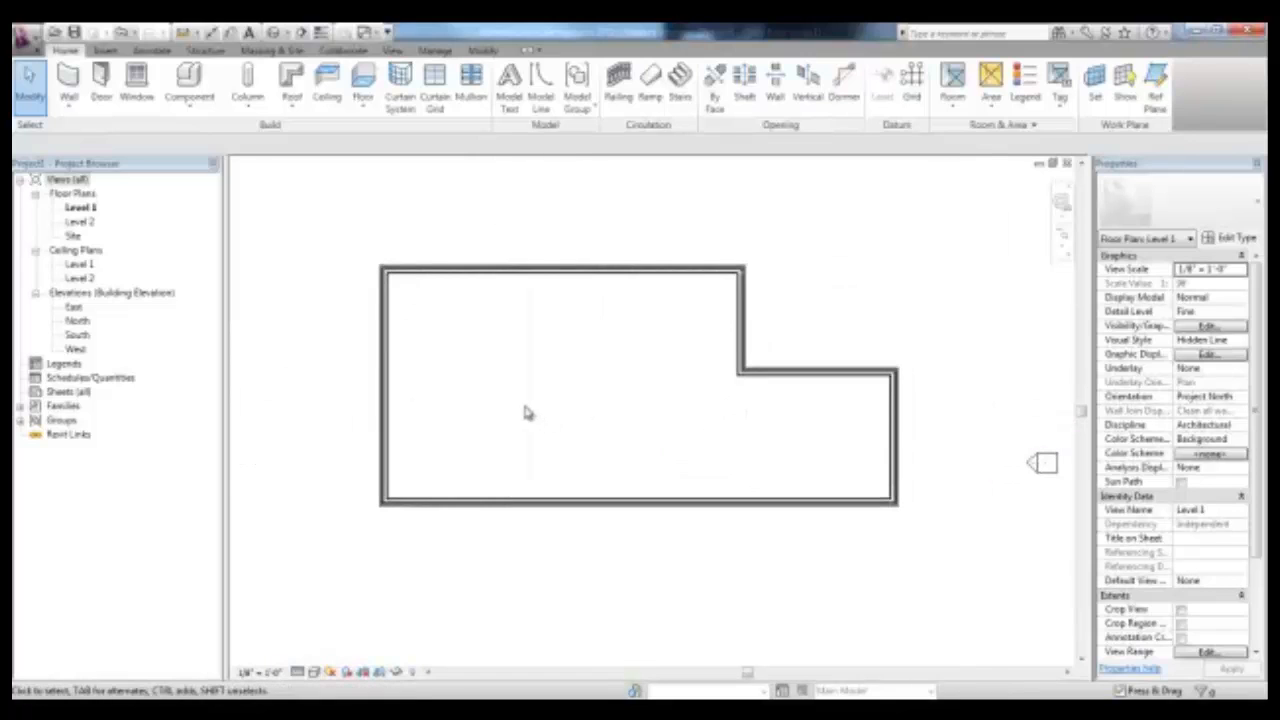
Open the default 3D view and place a horizontal Cornice wall sweep on the upper part of the long south wall
click(275, 33)
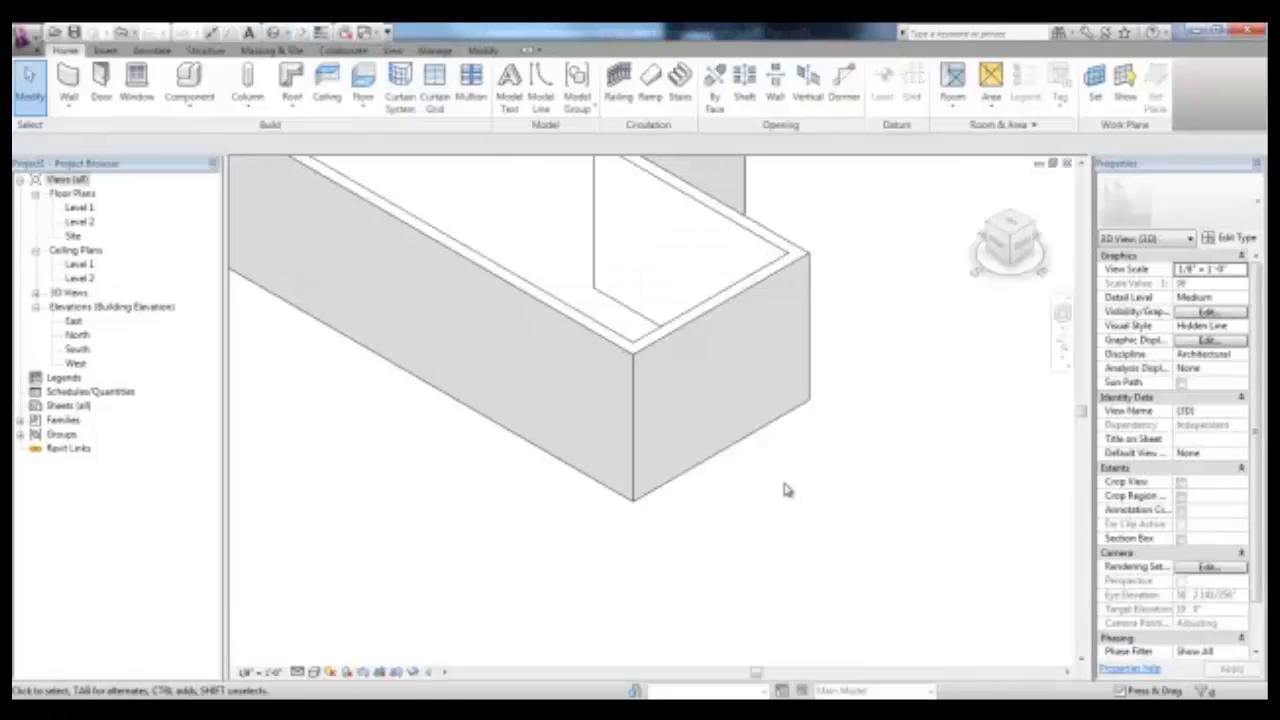
scroll(785, 490, up, 1)
click(69, 100)
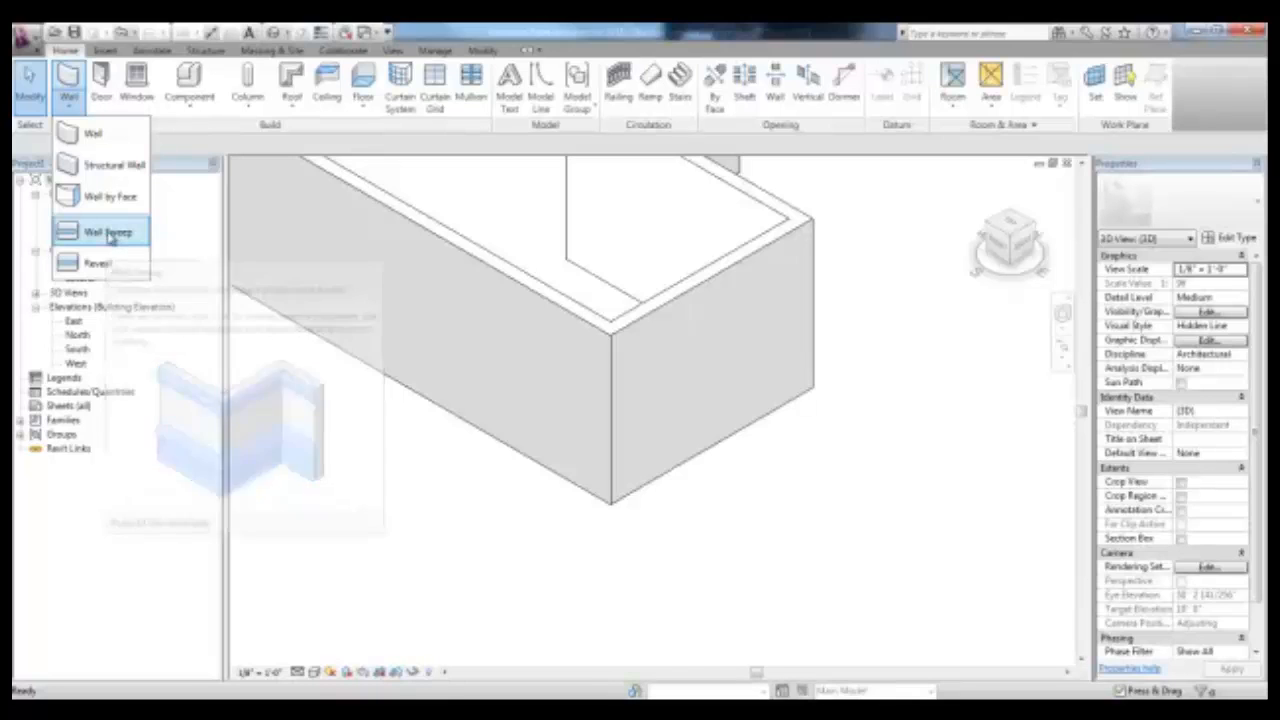
click(110, 232)
scroll(612, 378, up, 3)
click(612, 378)
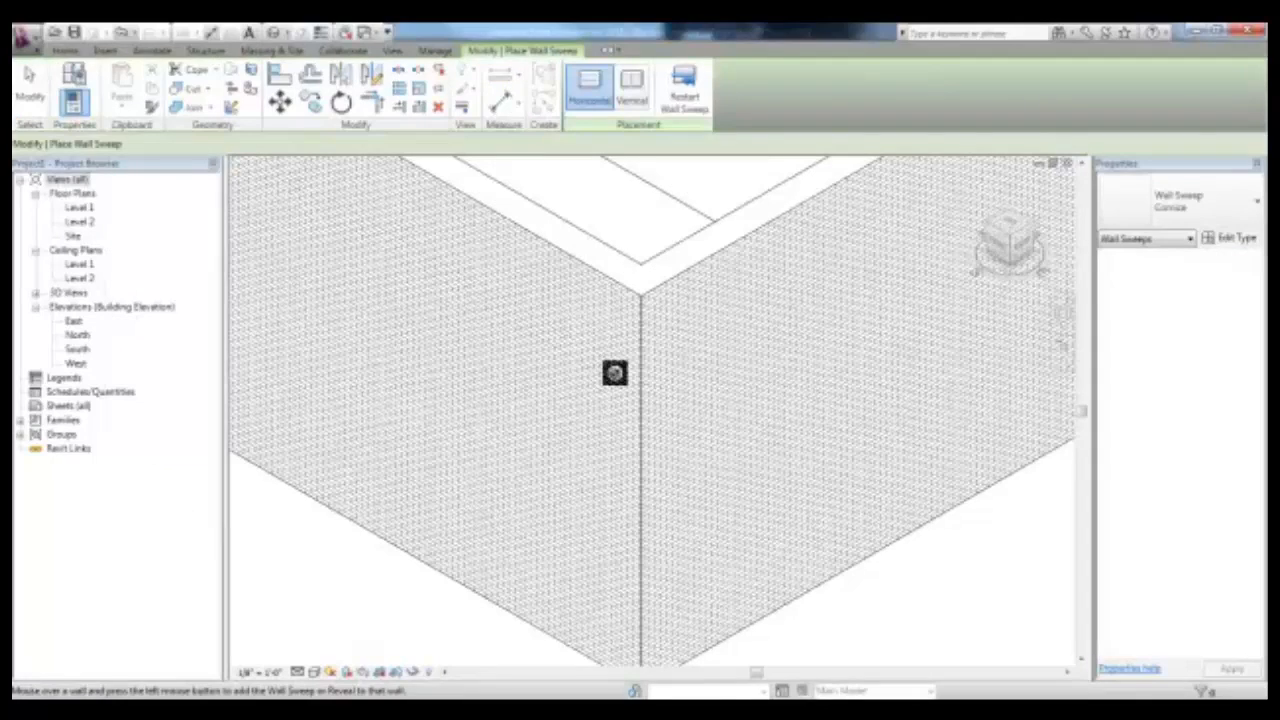
middle_drag(569, 314, 529, 316)
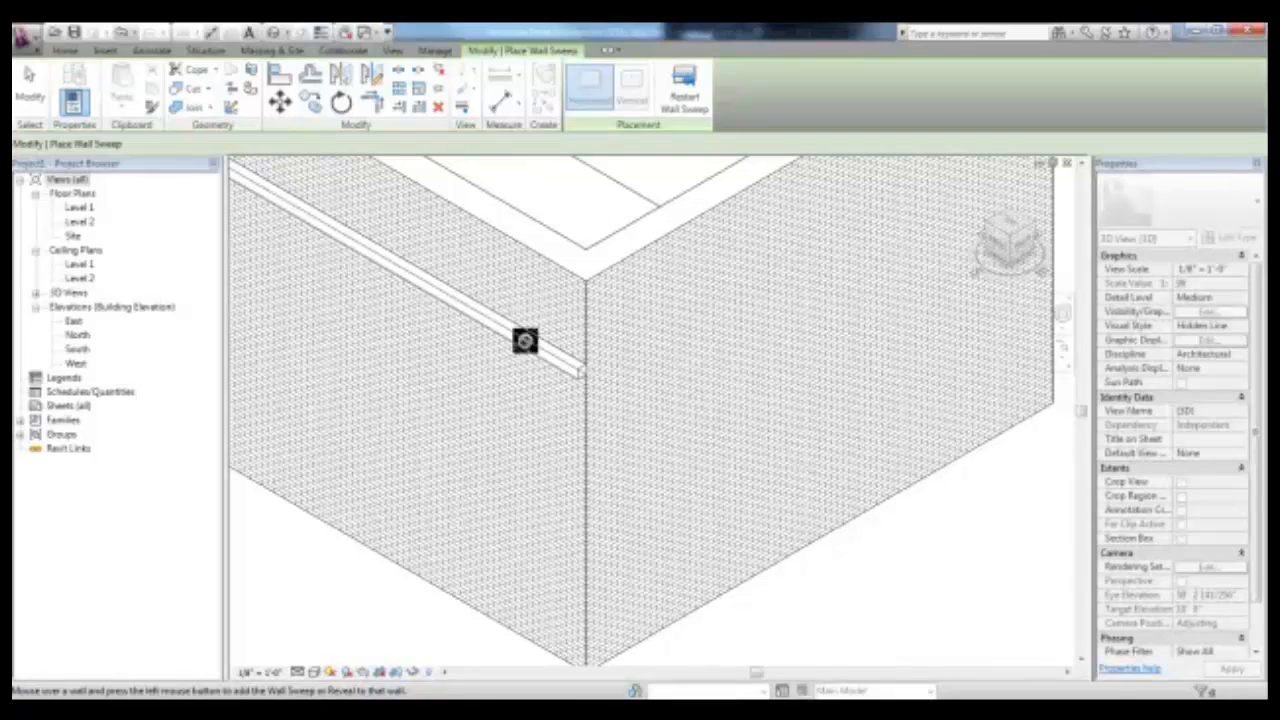
key(Escape)
Place a horizontal reveal on the long south wall just below the wall sweep
click(68, 100)
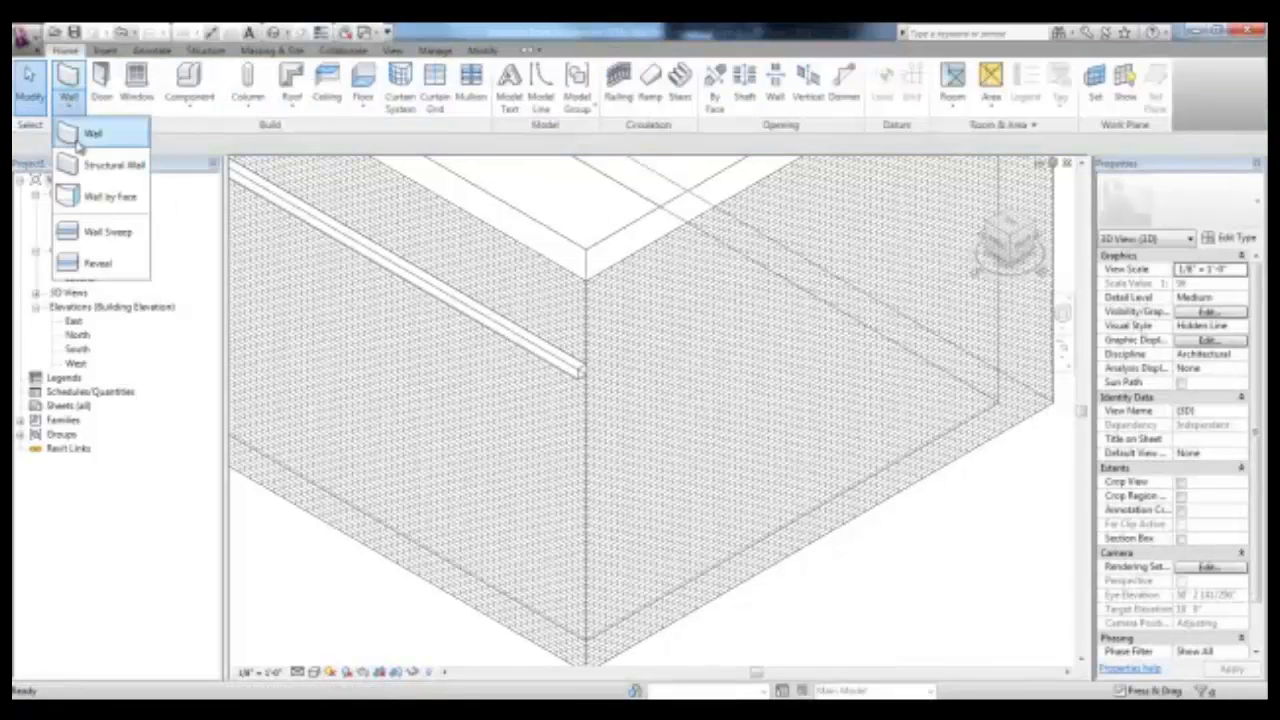
click(100, 272)
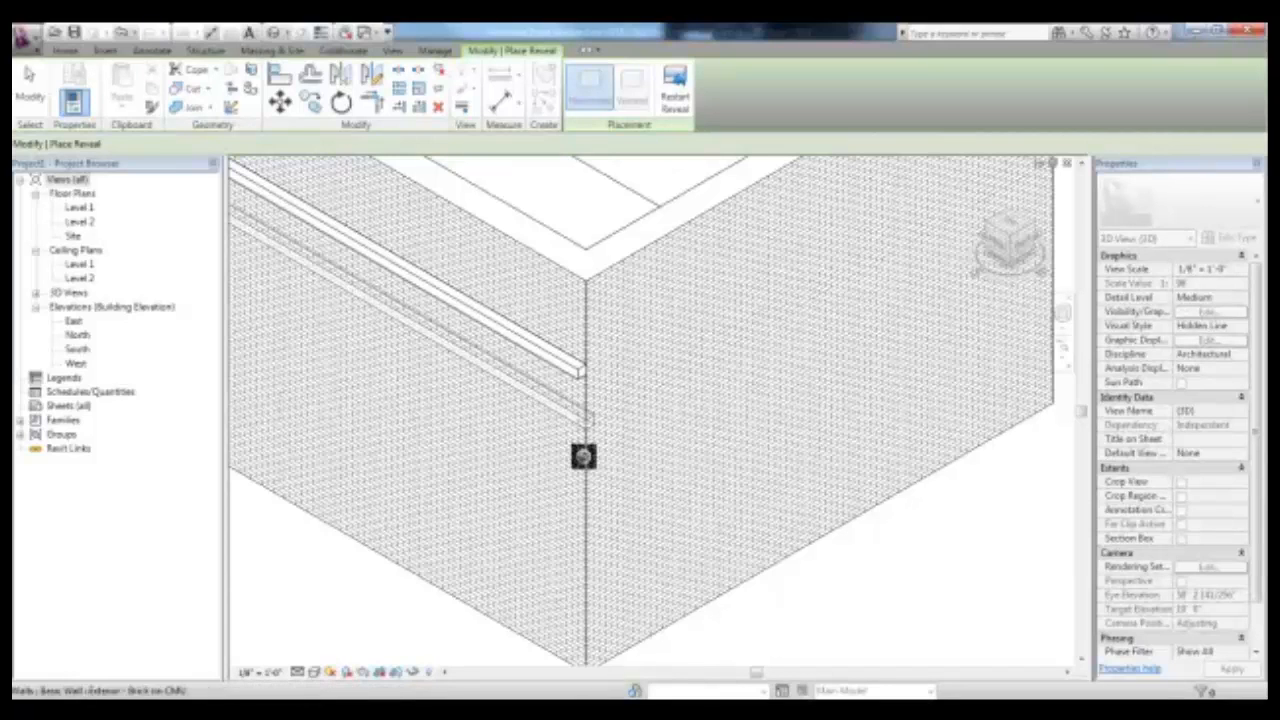
key(Escape)
Place two separate vertical Cornice wall sweeps on the long south wall near its outer corner
click(68, 100)
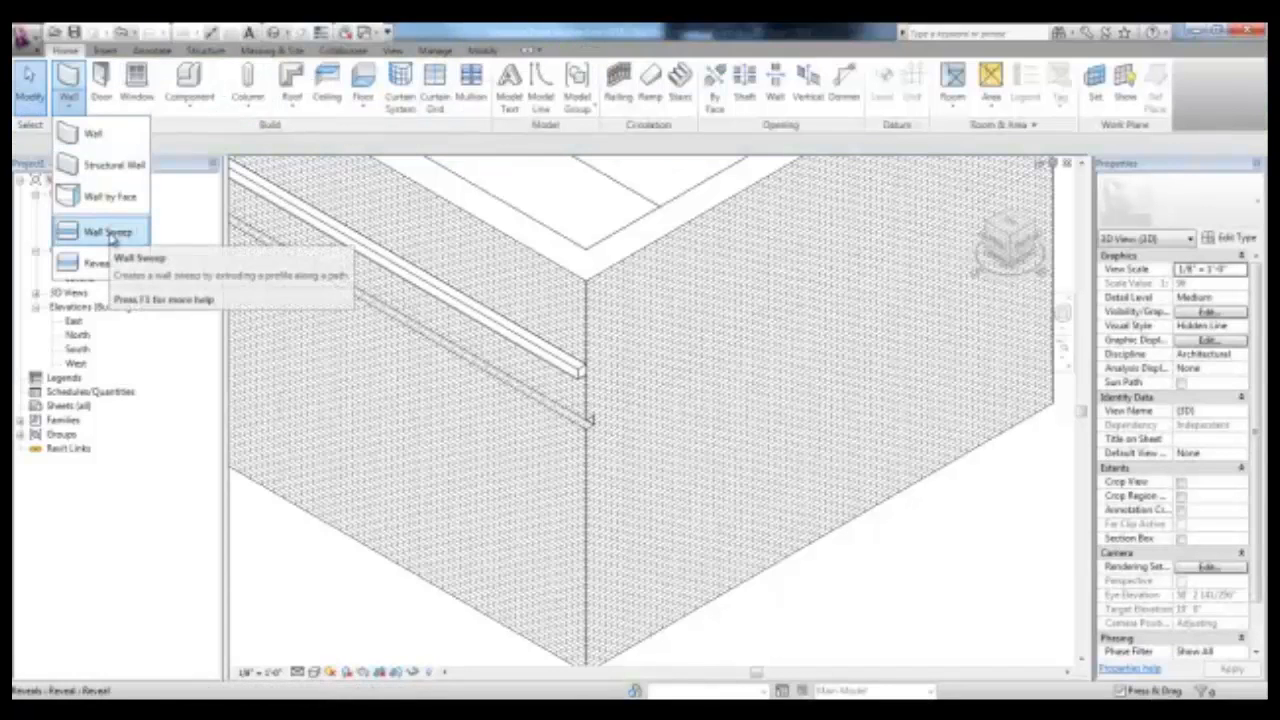
click(108, 232)
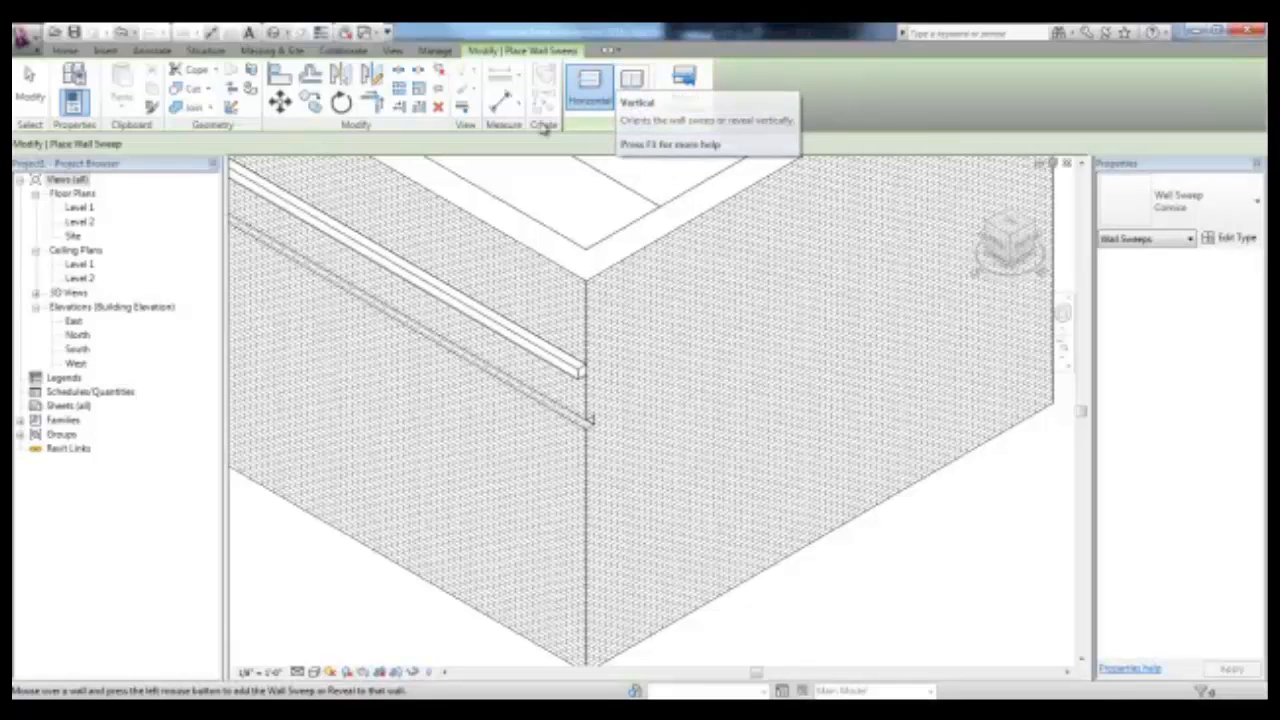
click(632, 96)
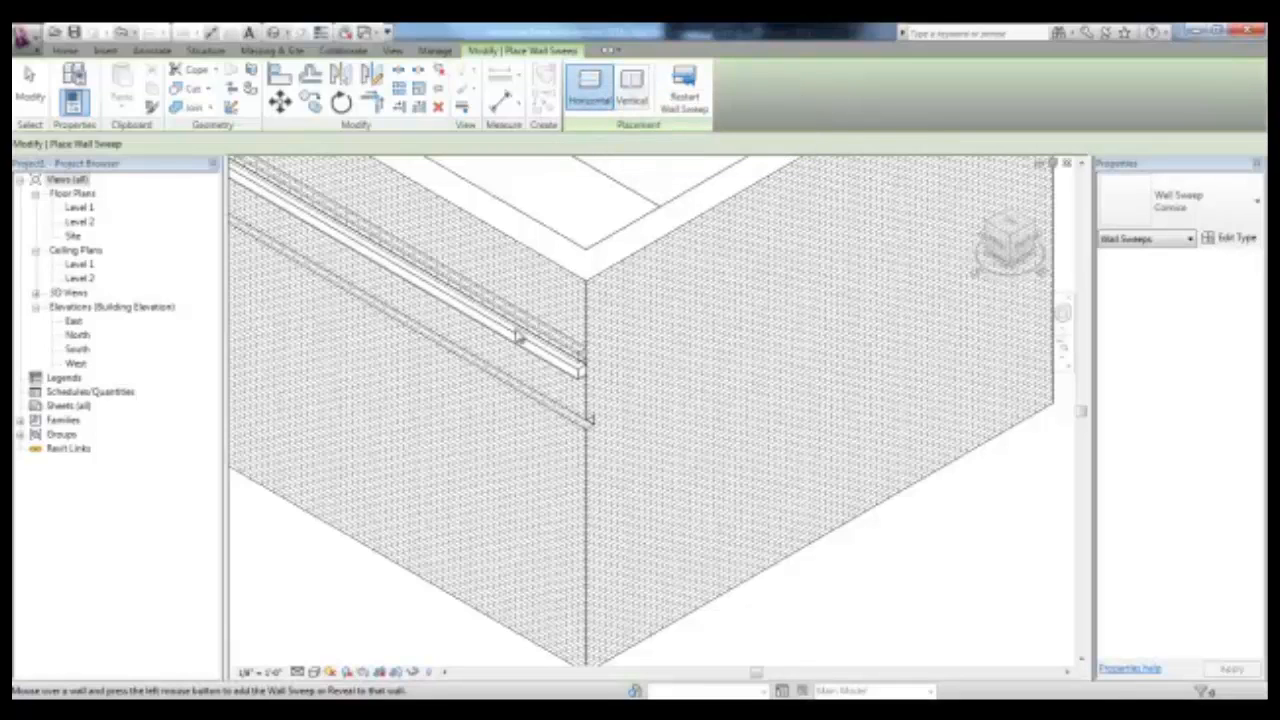
click(517, 300)
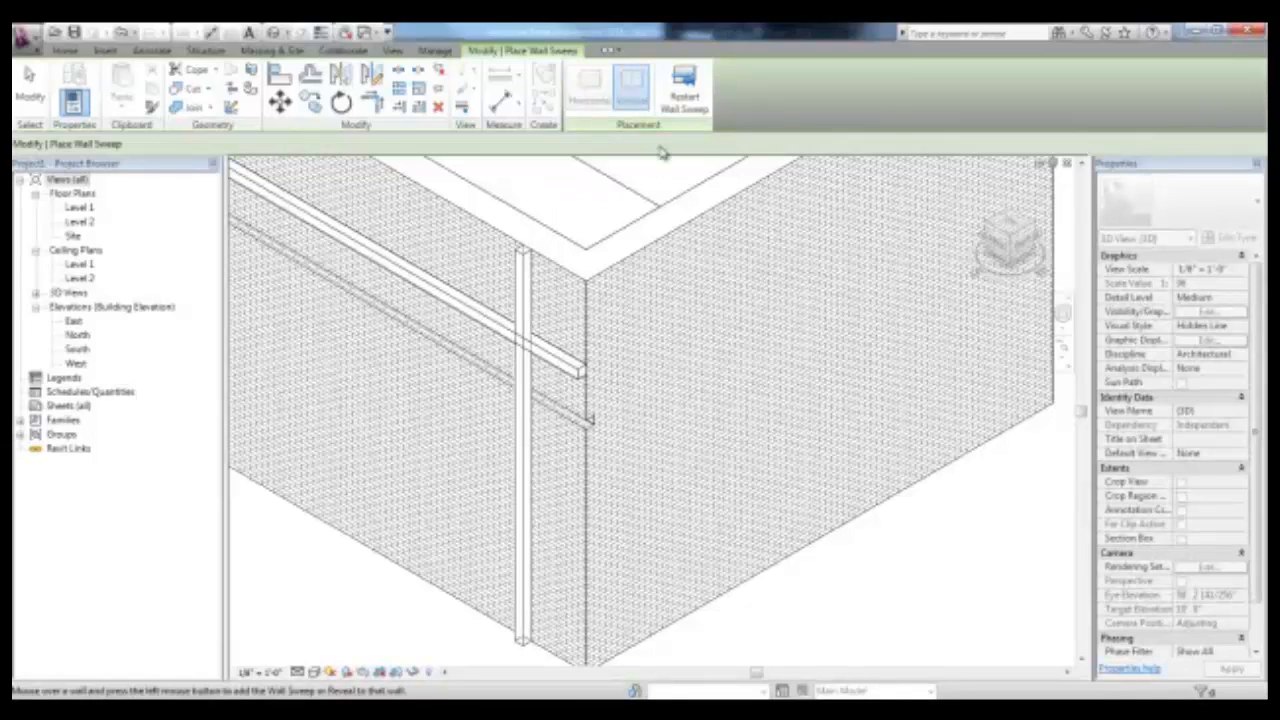
click(685, 90)
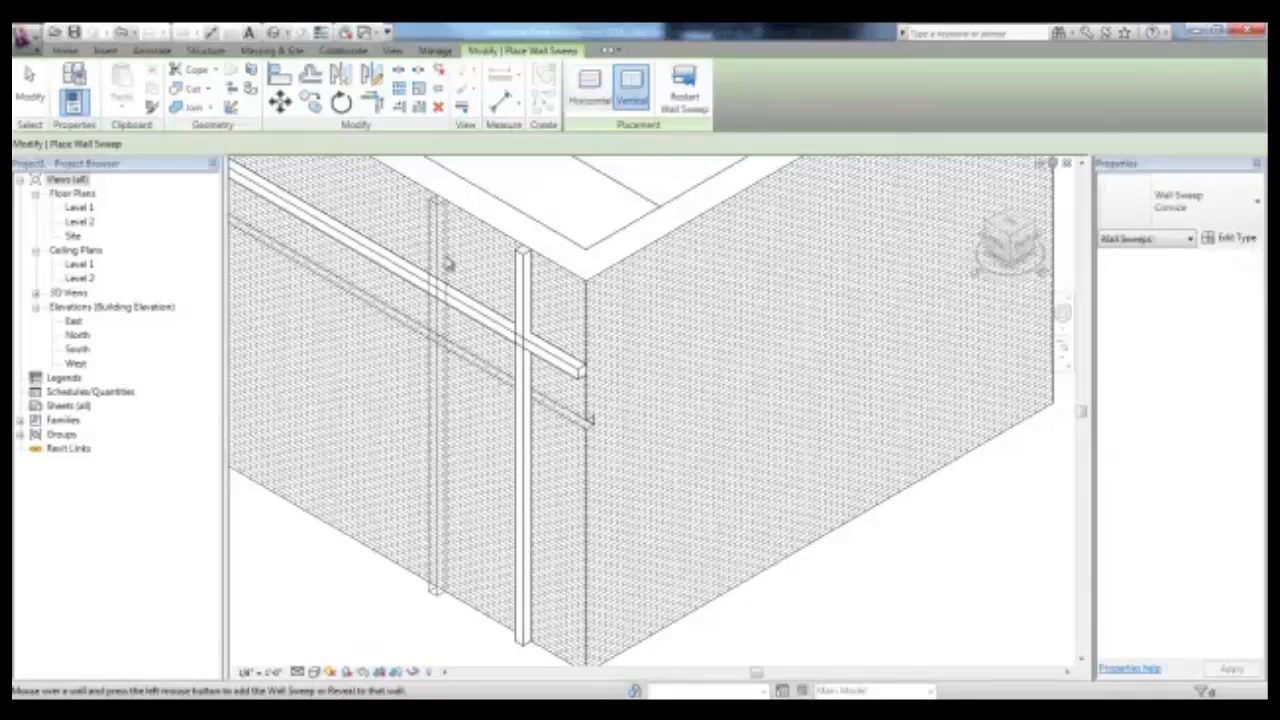
click(452, 268)
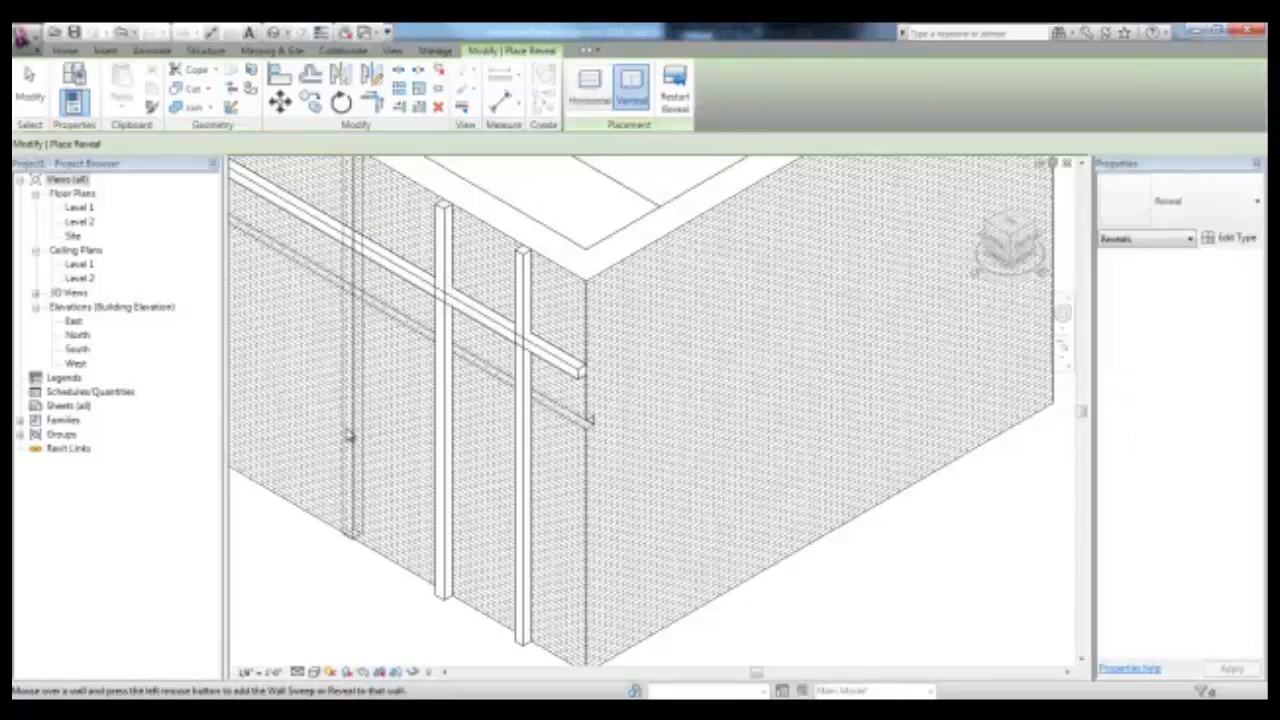
Place a vertical reveal beside the vertical sweeps and a horizontal reveal on the adjacent east wall, meeting the existing one at the corner
click(376, 432)
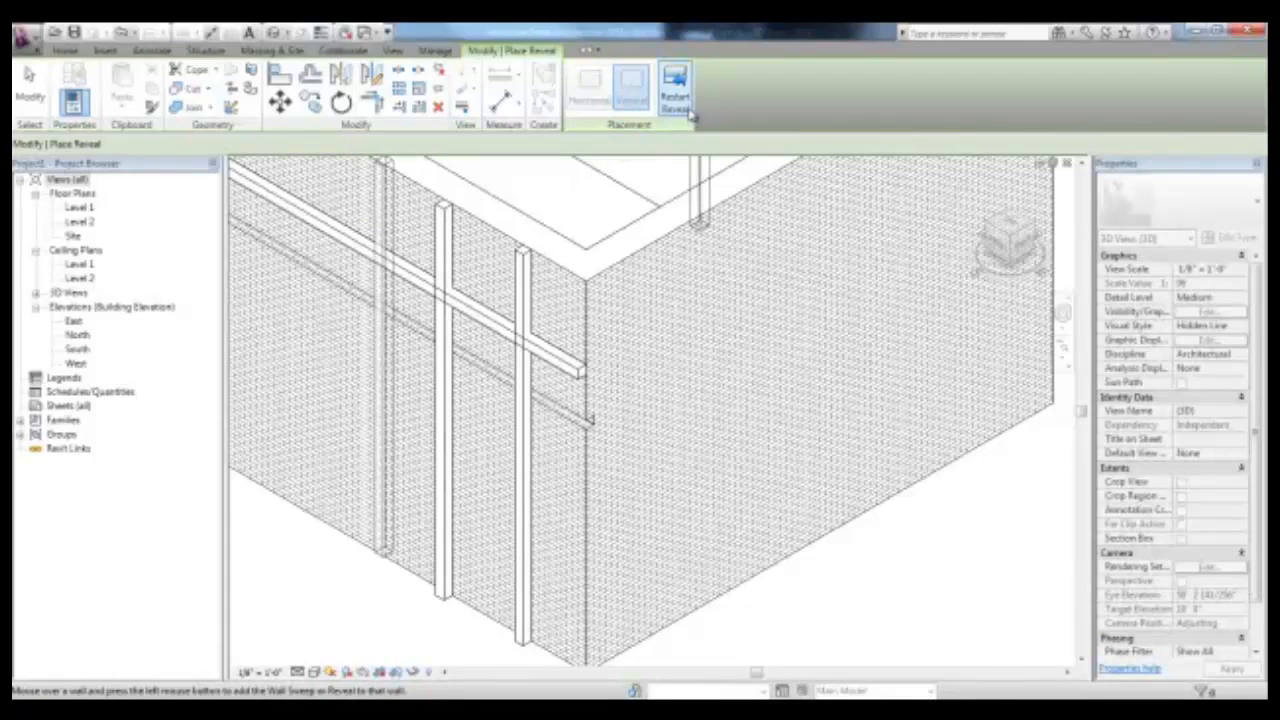
click(675, 95)
click(600, 455)
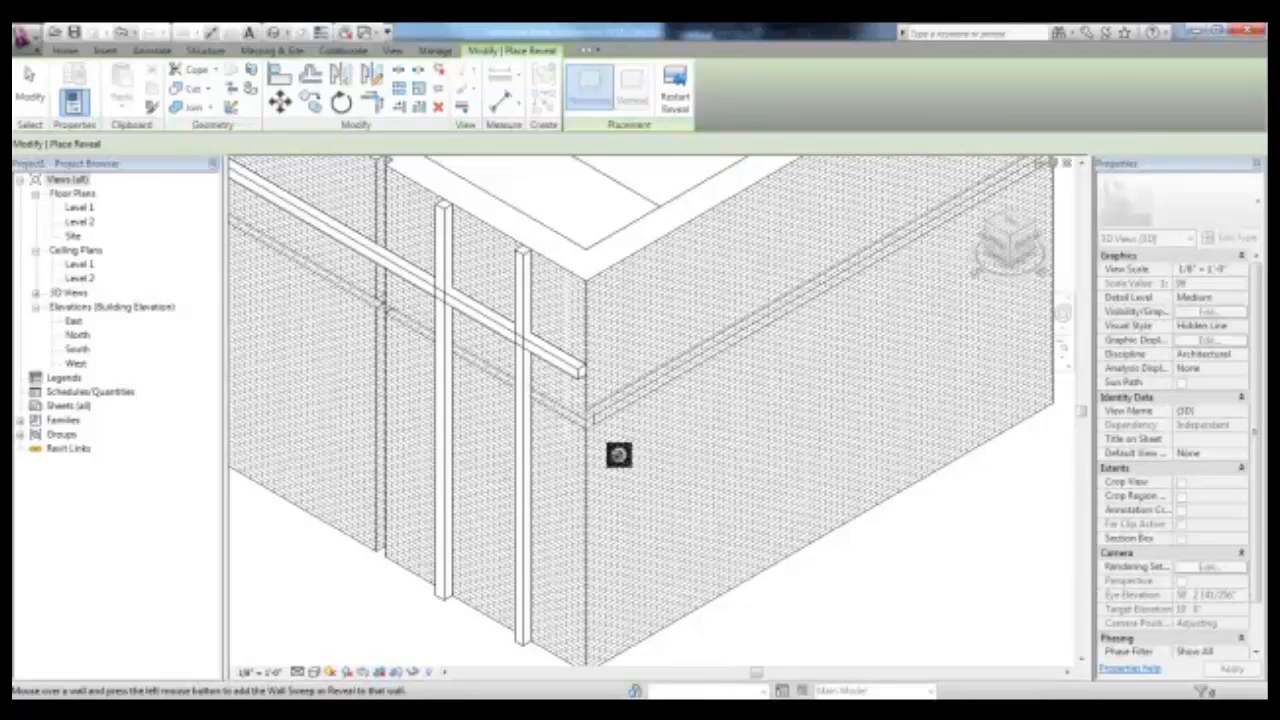
key(Escape)
Change the Cornice wall sweep type's profile to Wall Sweep-Brick Soldier Course : 2 Bricks and apply it
scroll(586, 400, up, 3)
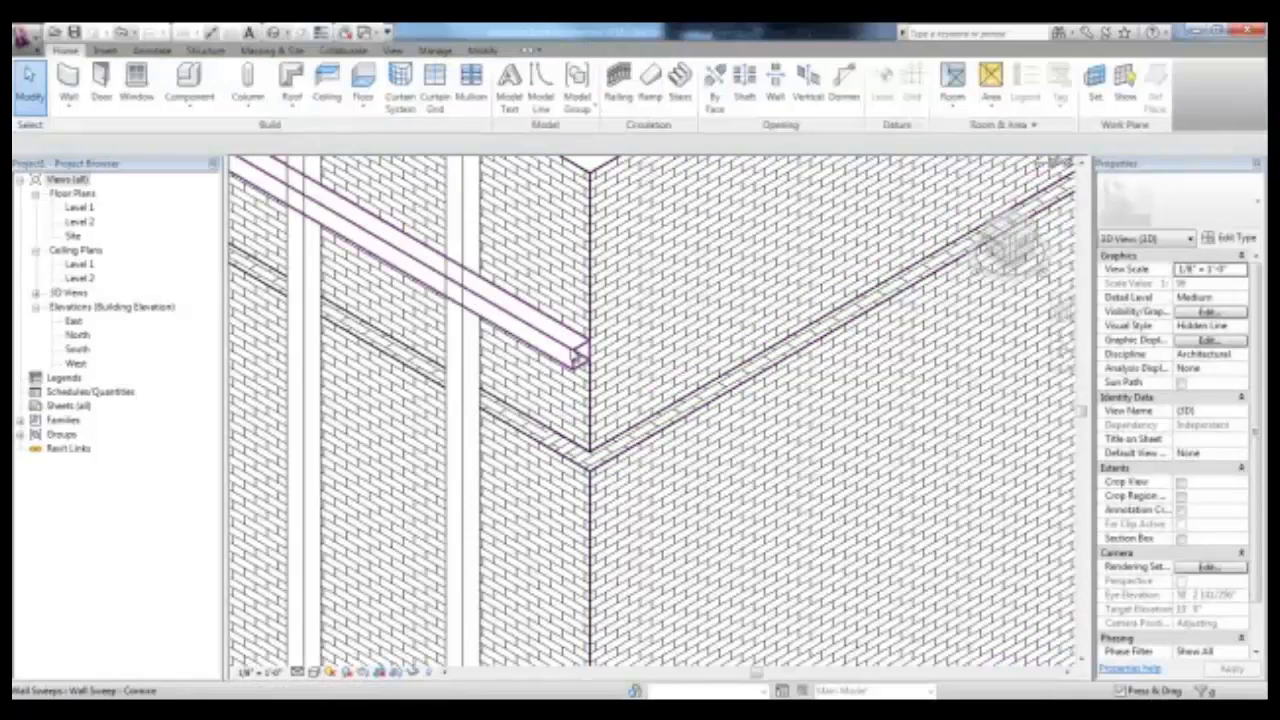
click(578, 352)
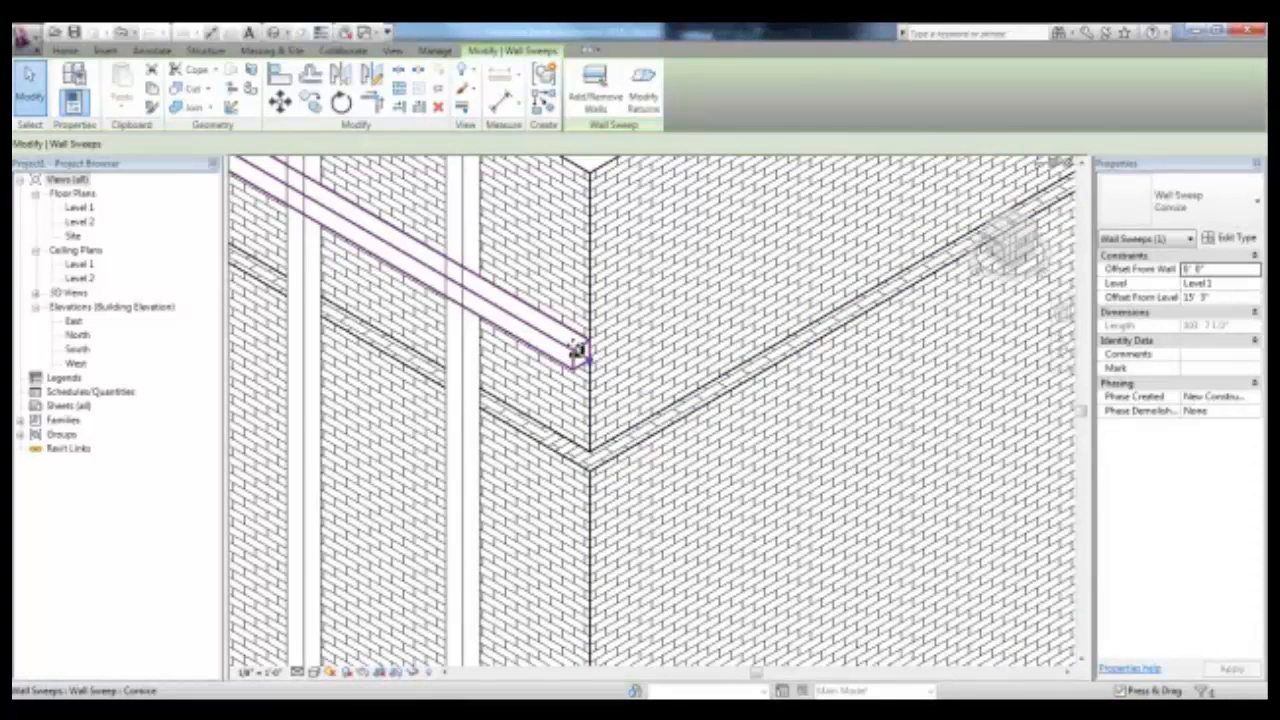
click(586, 356)
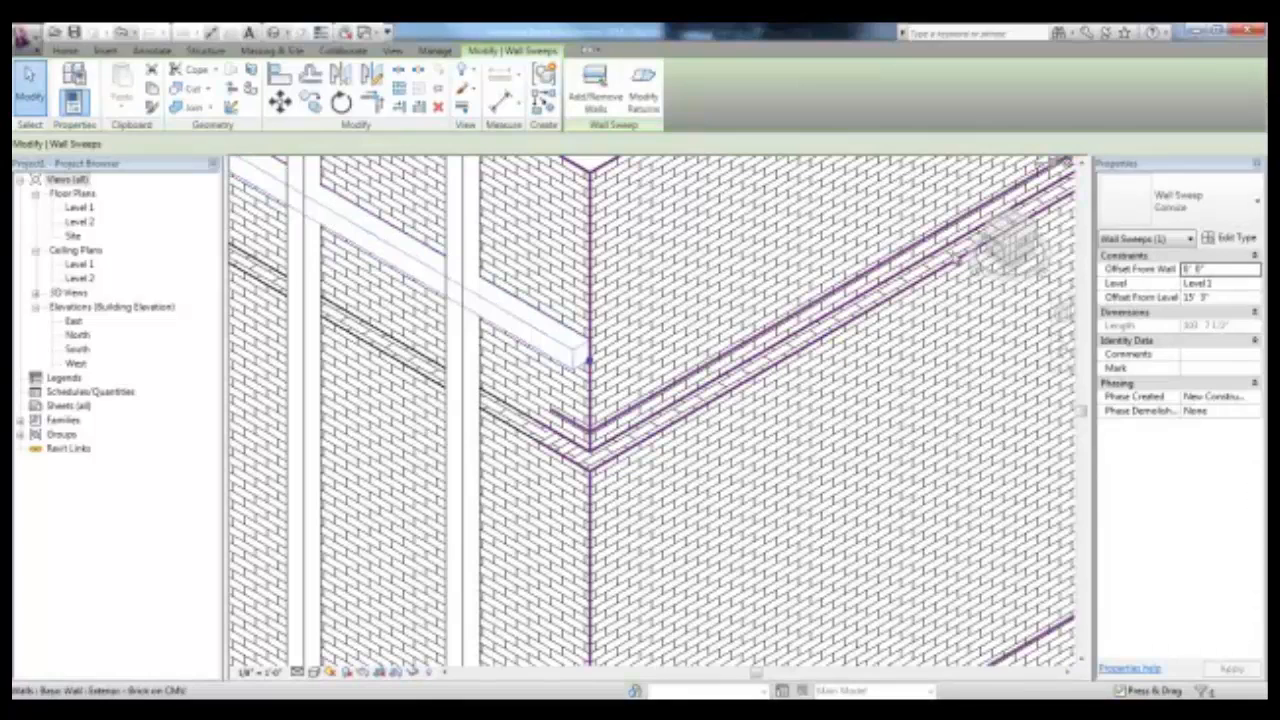
click(1236, 240)
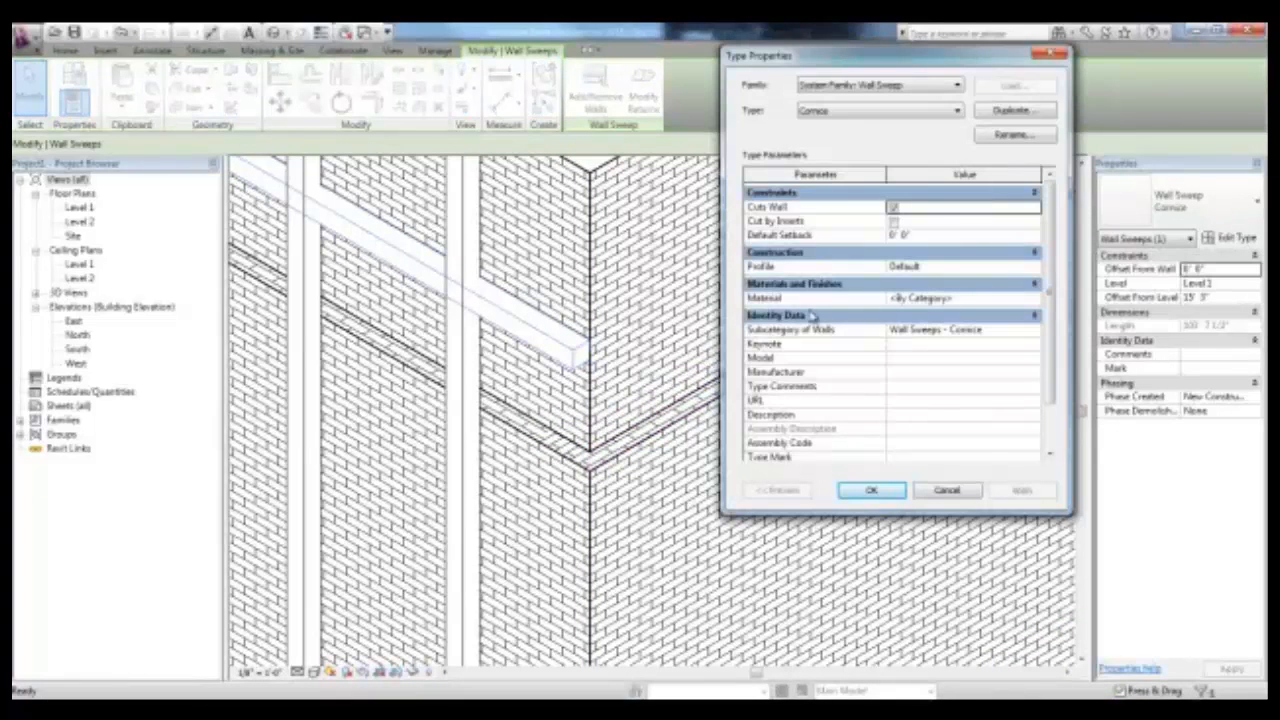
click(1036, 269)
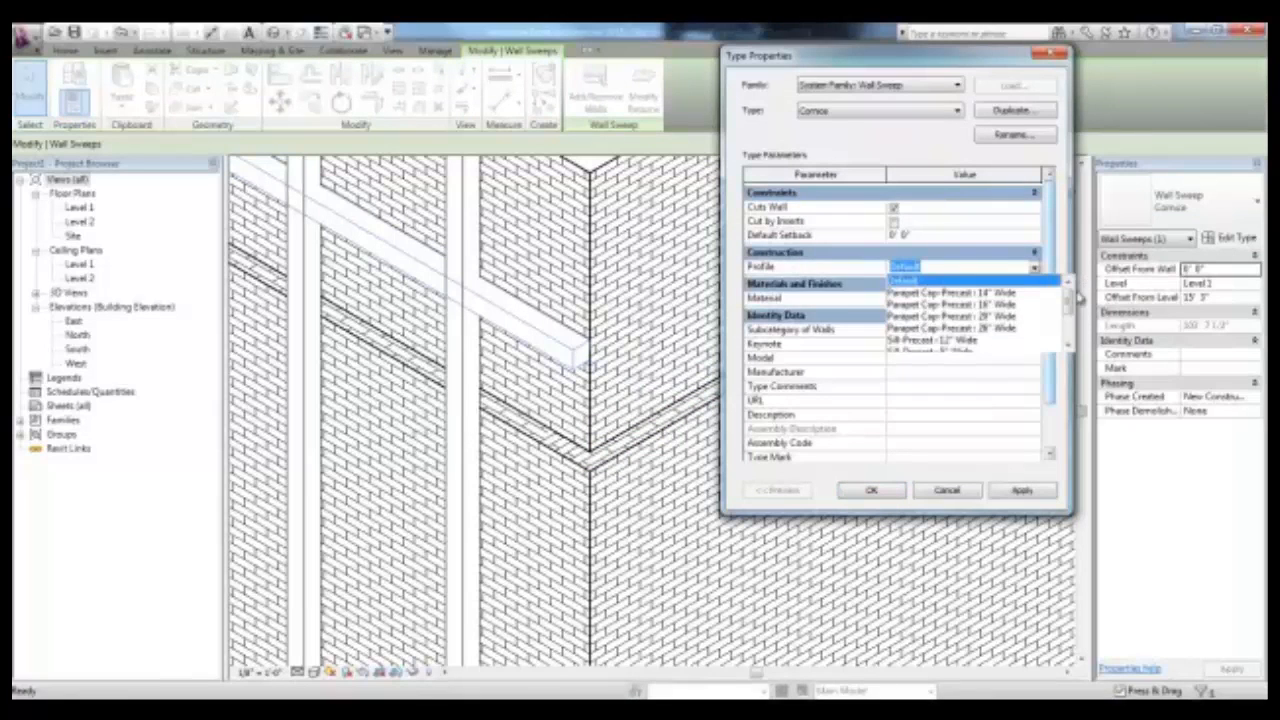
drag(1068, 305, 1068, 333)
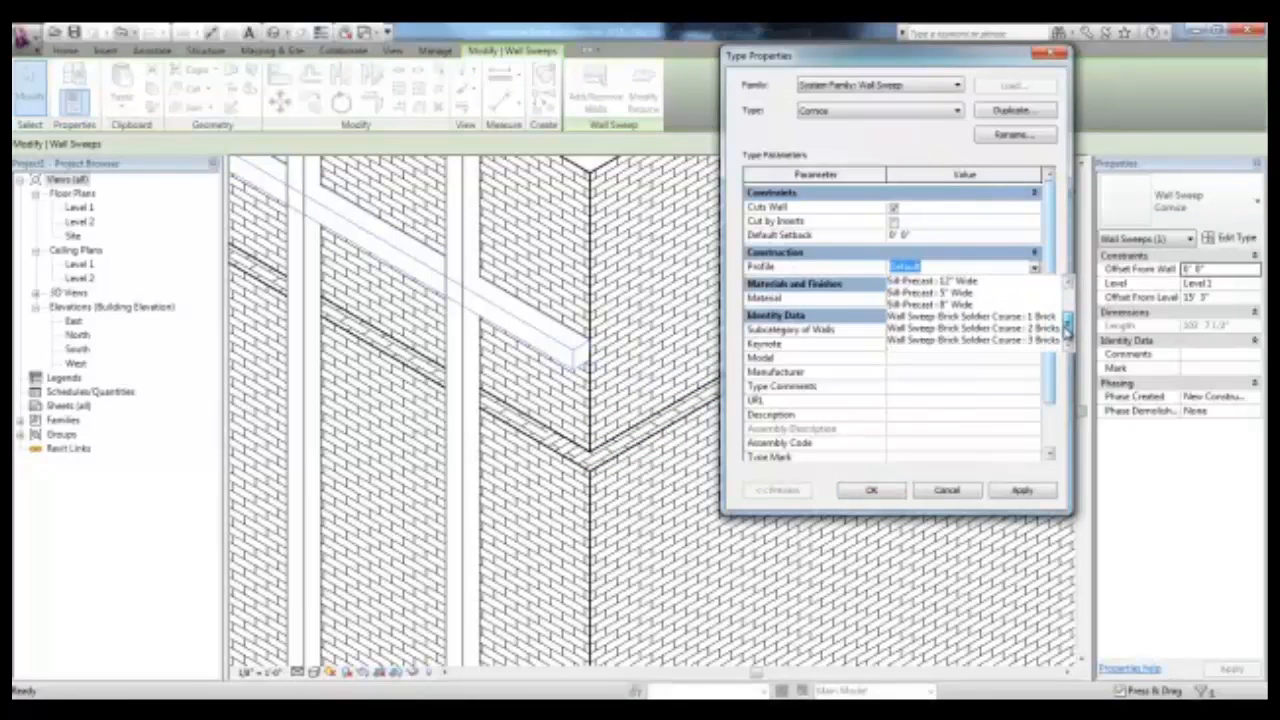
click(937, 332)
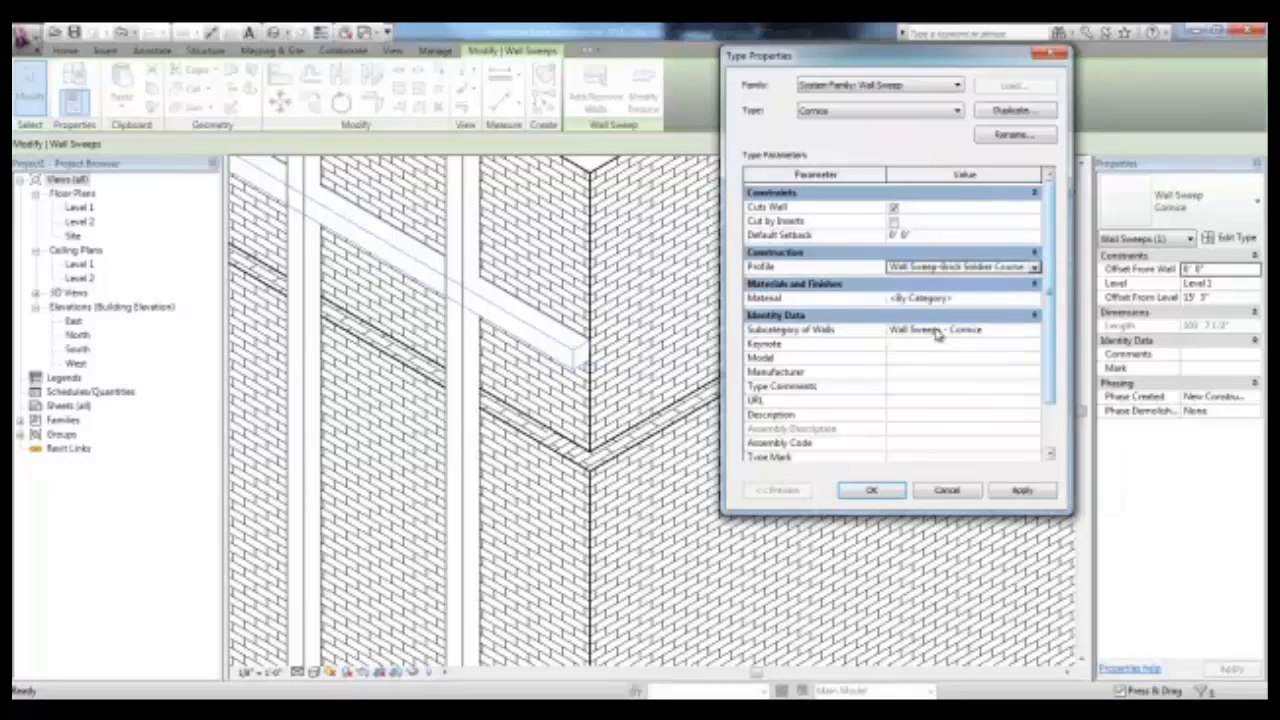
click(1021, 490)
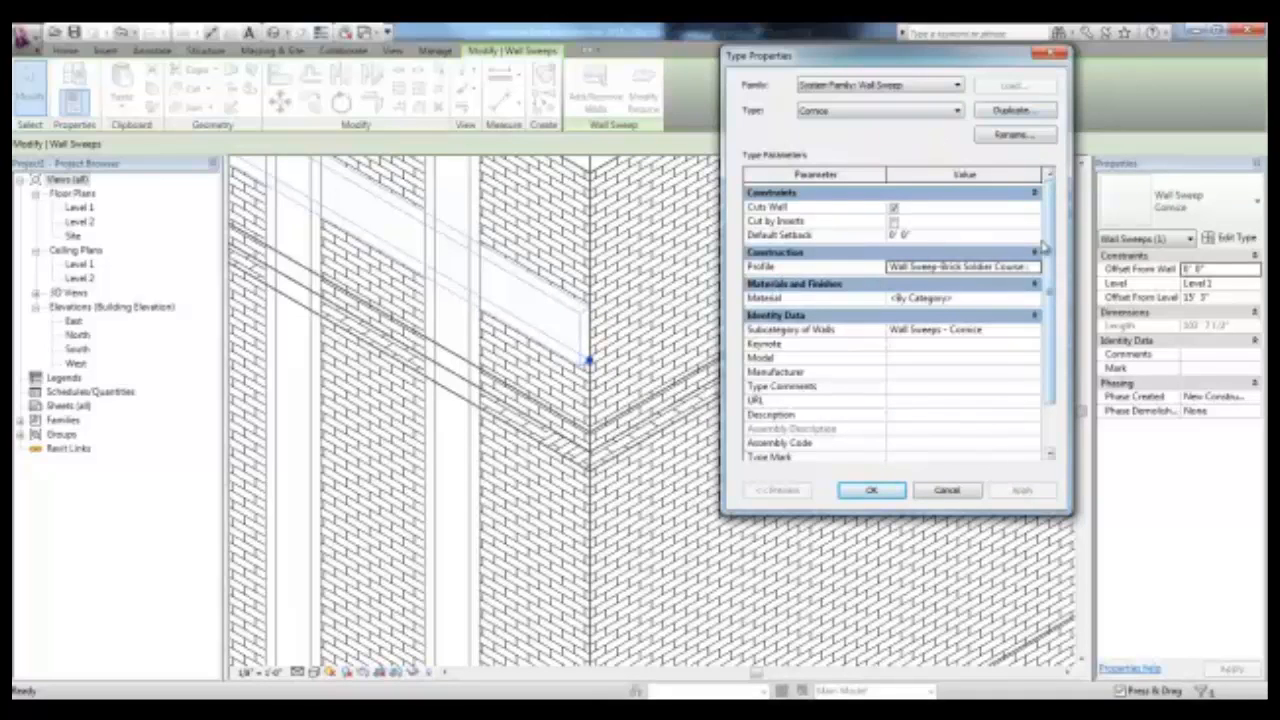
Set the Cornice wall sweep type's profile back to Default and apply it to the sweep
click(880, 490)
click(1030, 270)
click(1034, 267)
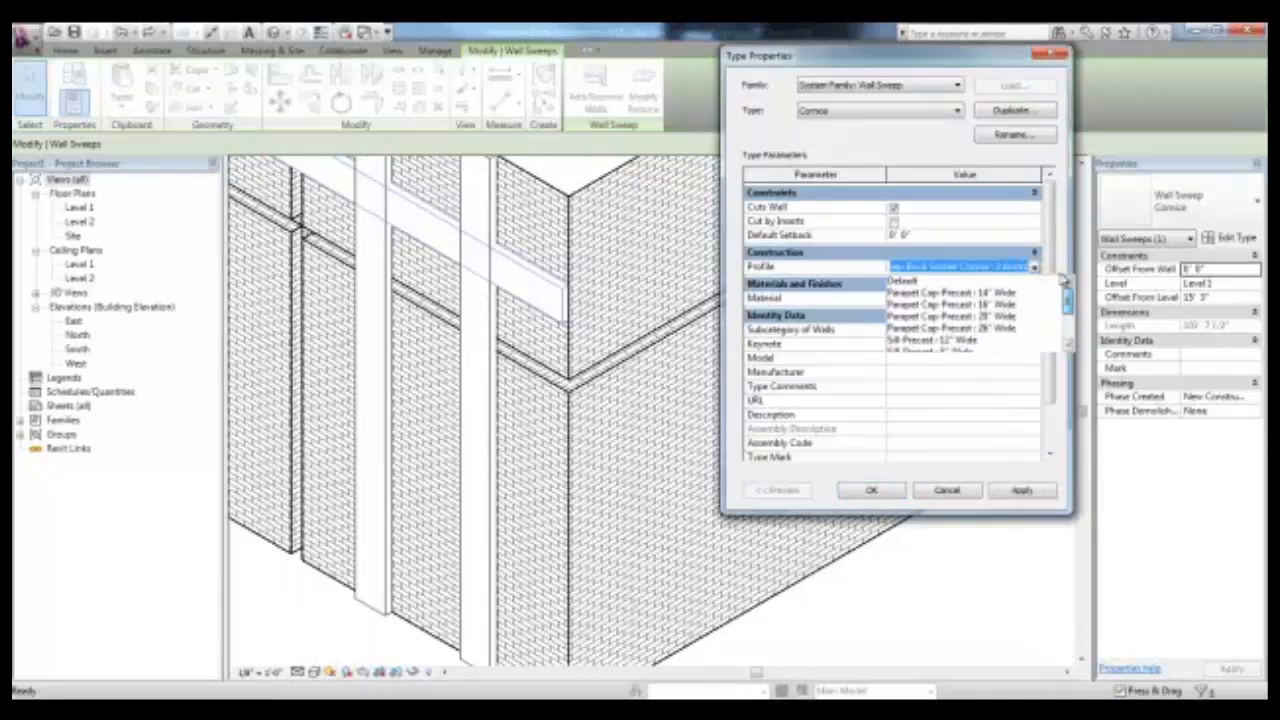
click(916, 281)
click(1022, 491)
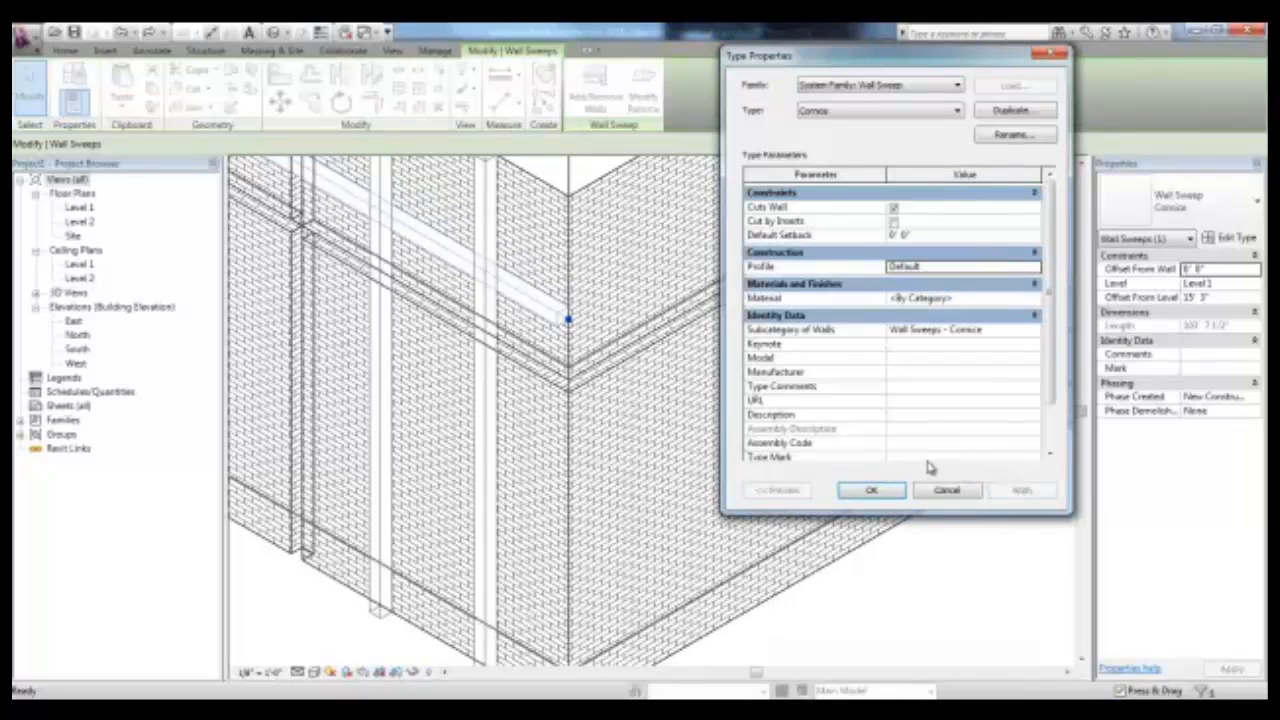
click(872, 489)
Modify the returns of the horizontal Cornice sweep, applying a 135° return to its end at the building's outer corner
scroll(590, 325, up, 2)
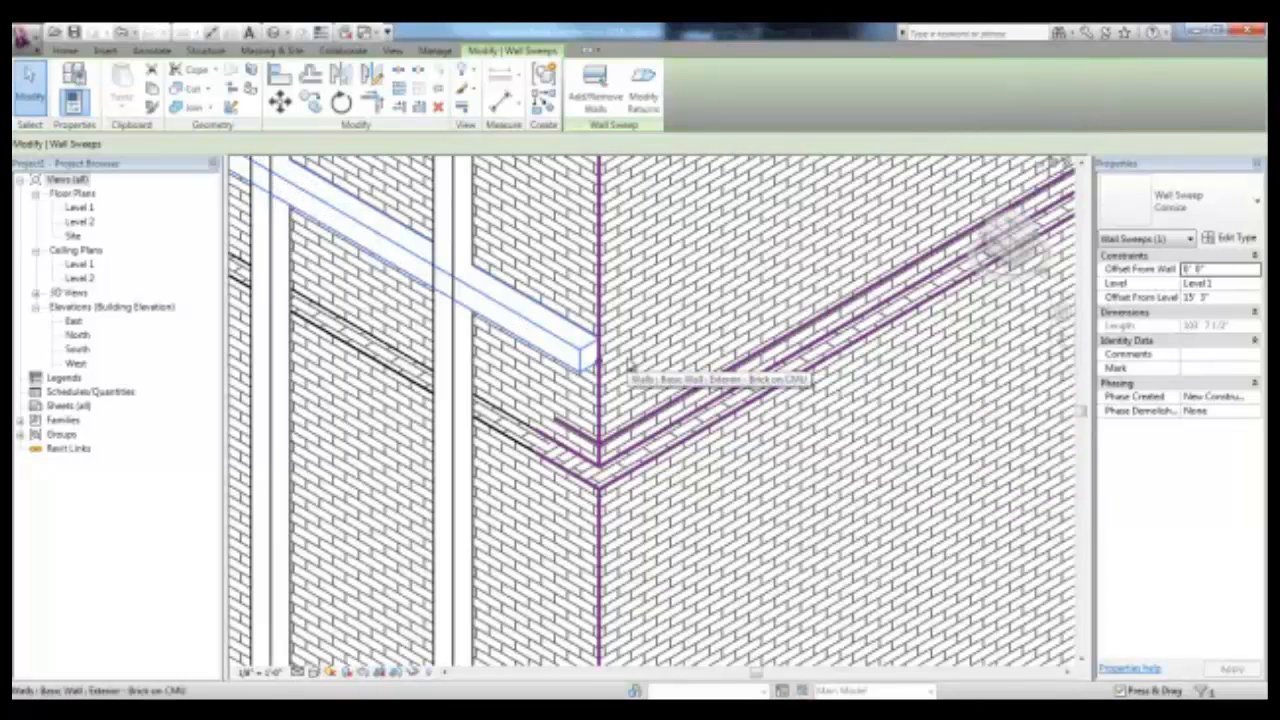
click(572, 346)
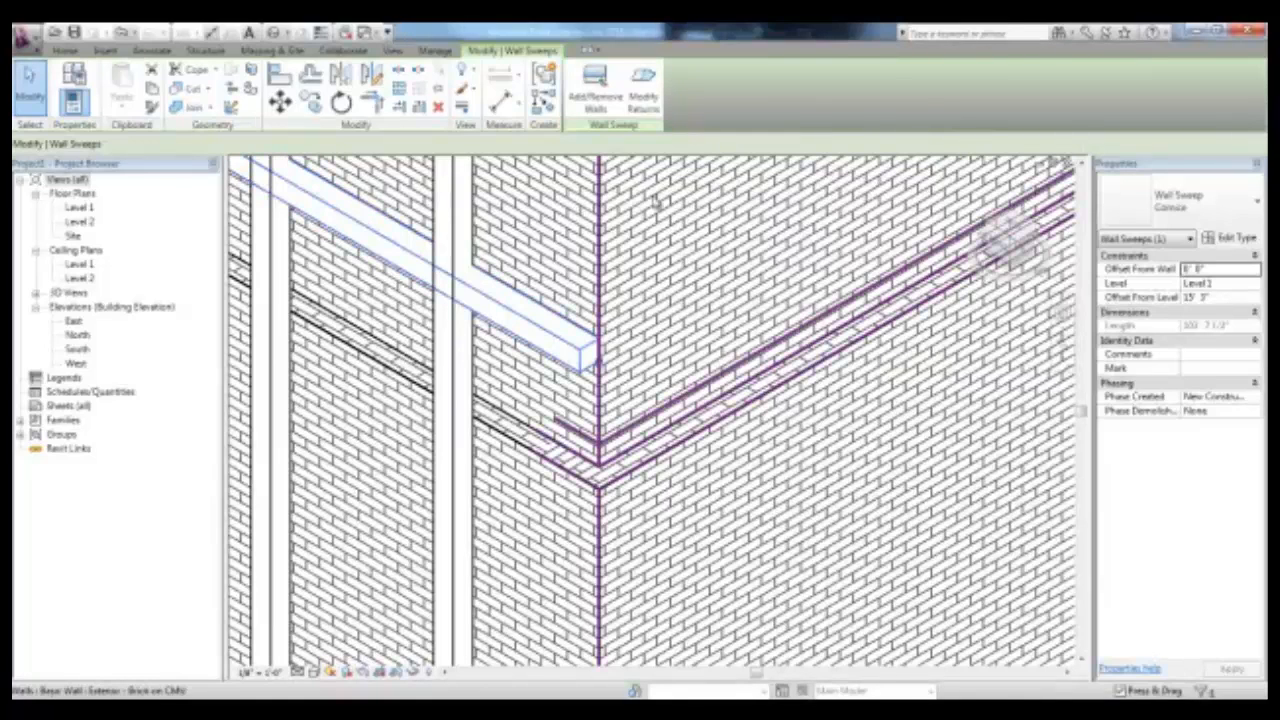
click(644, 92)
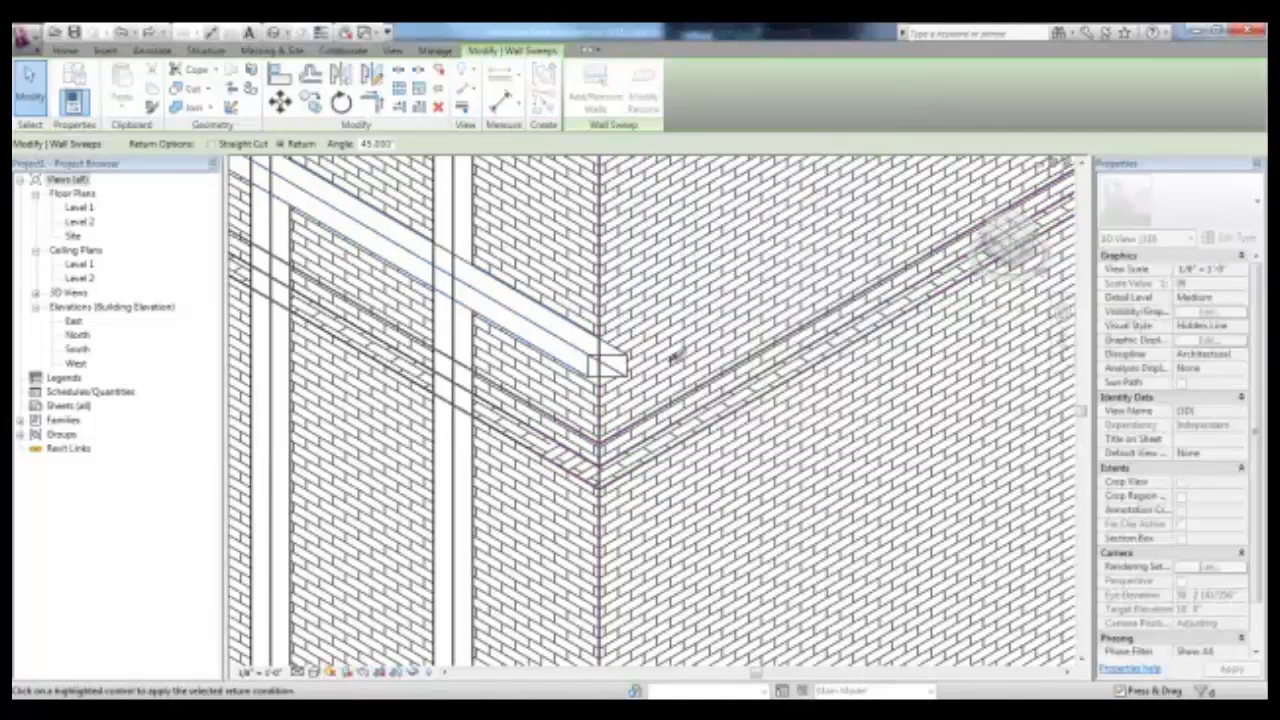
double_click(378, 144)
scroll(476, 214, up, 3)
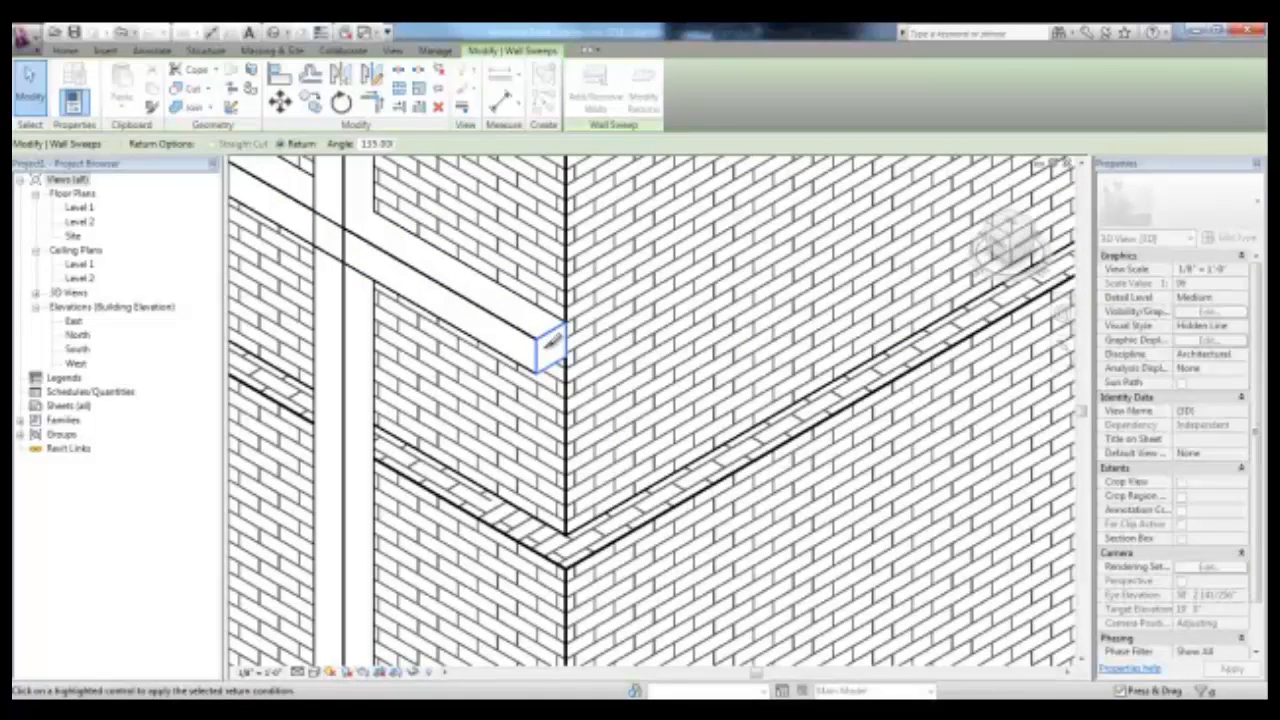
click(551, 342)
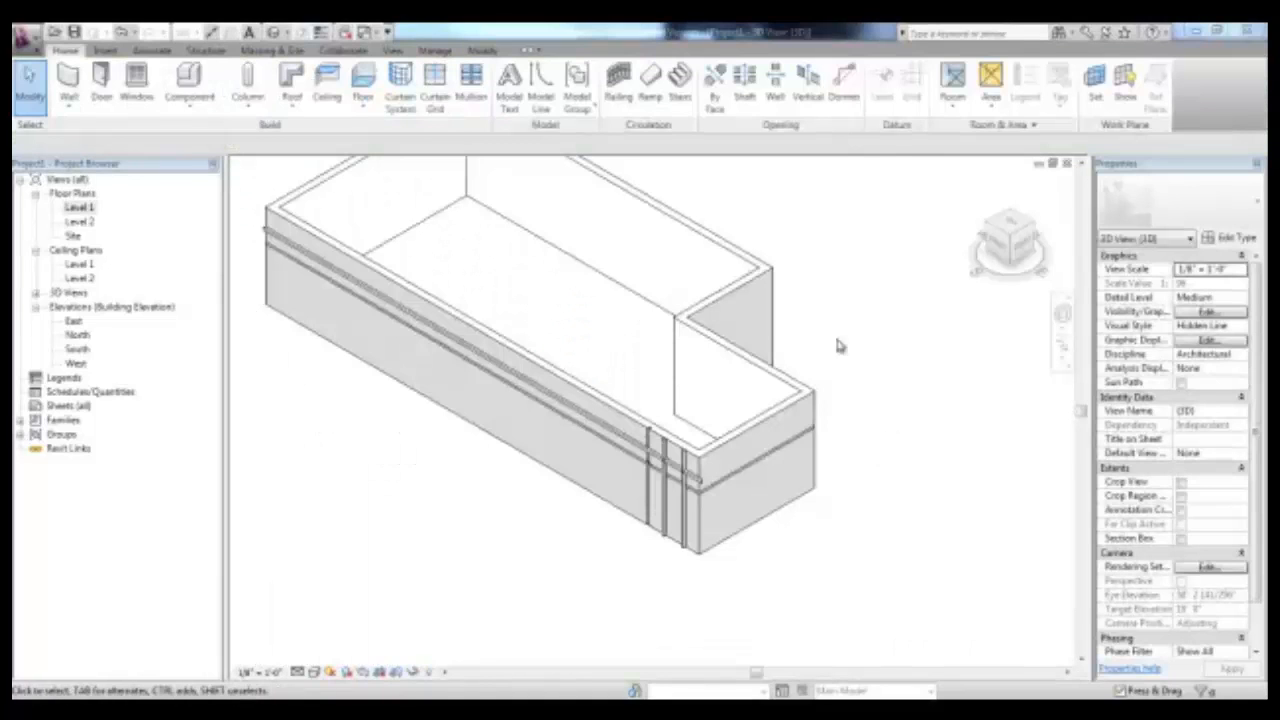
In the East elevation, place a horizontal Cornice sweep about 16' 6" above Level 1 across both walls and remove the recessed wall's segment
double_click(74, 321)
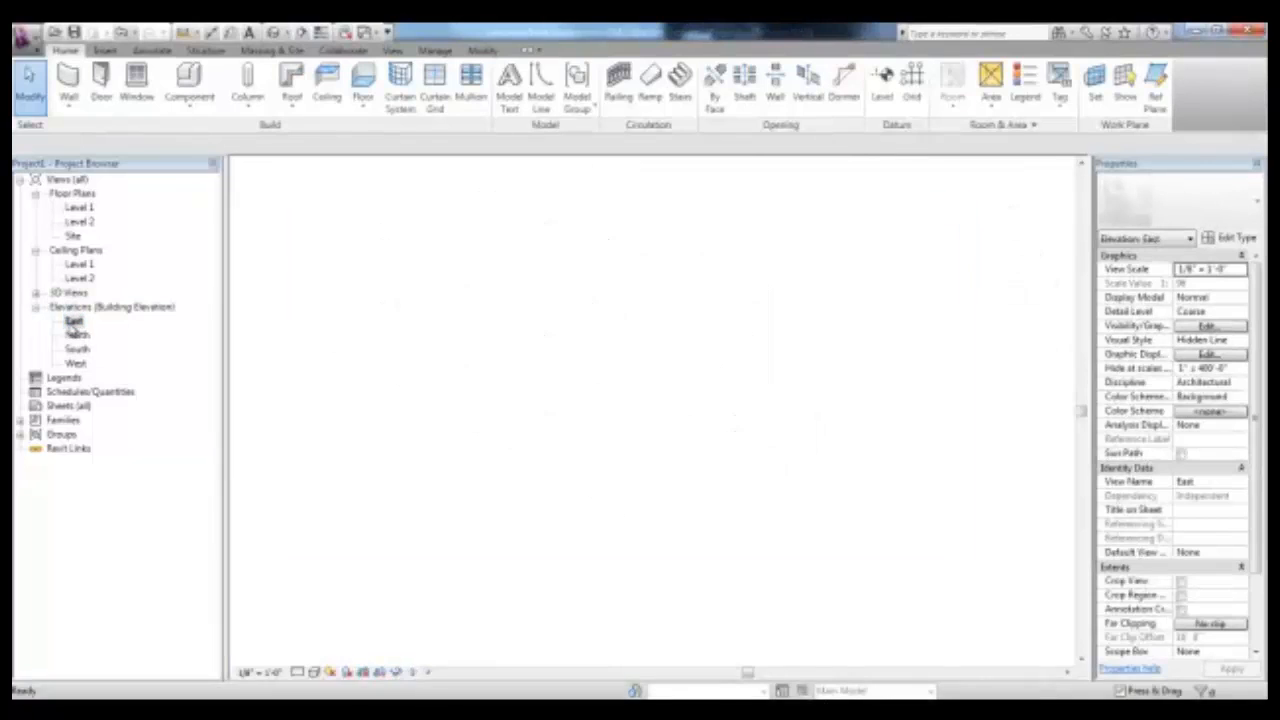
scroll(706, 391, up, 2)
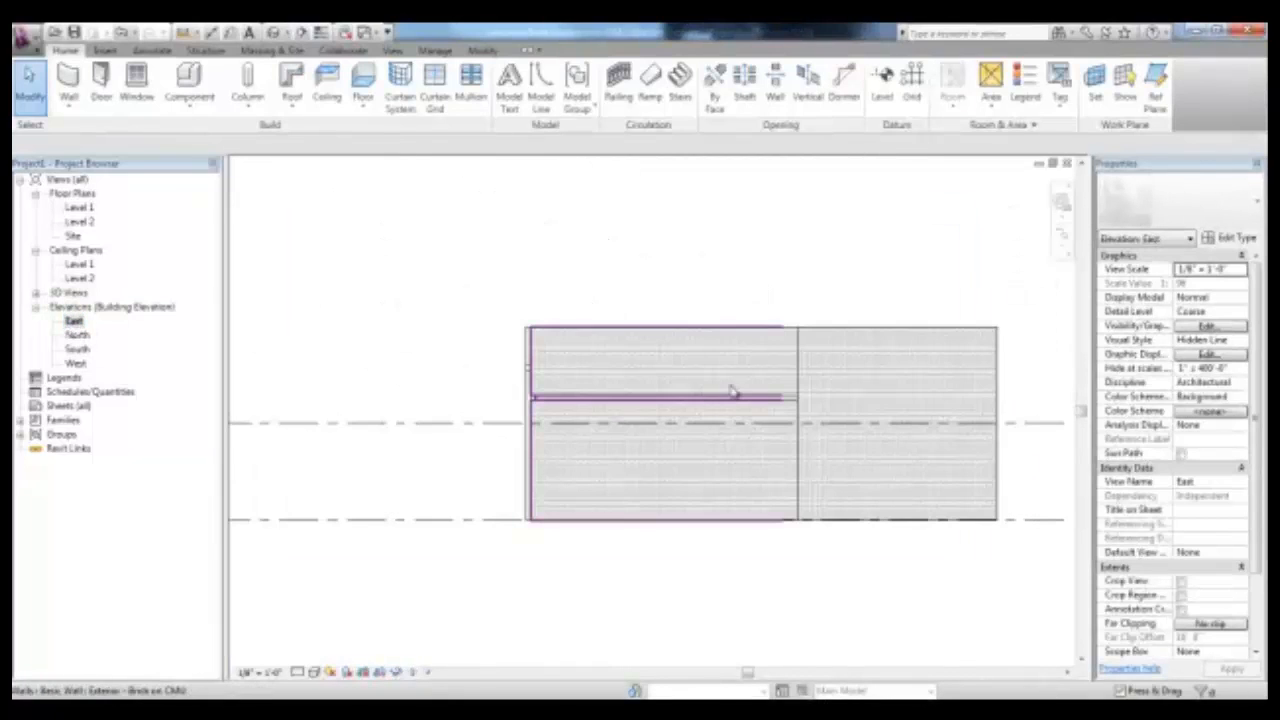
middle_drag(731, 391, 648, 372)
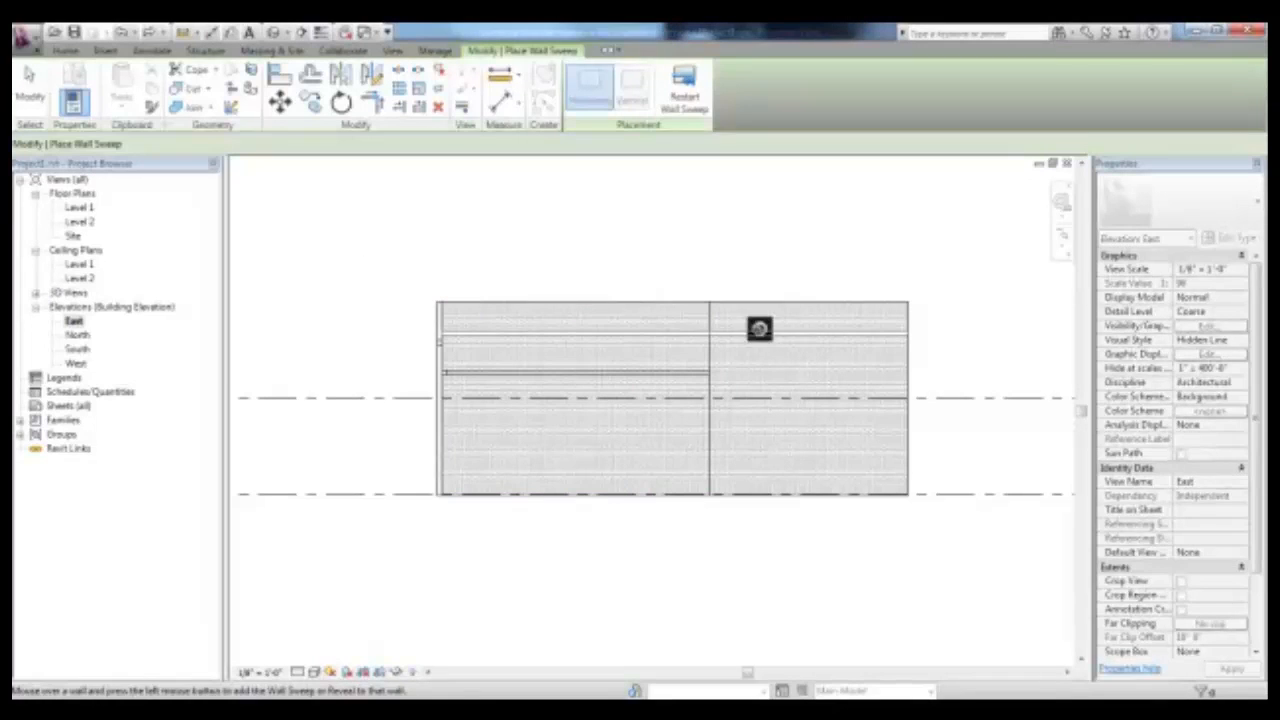
click(759, 329)
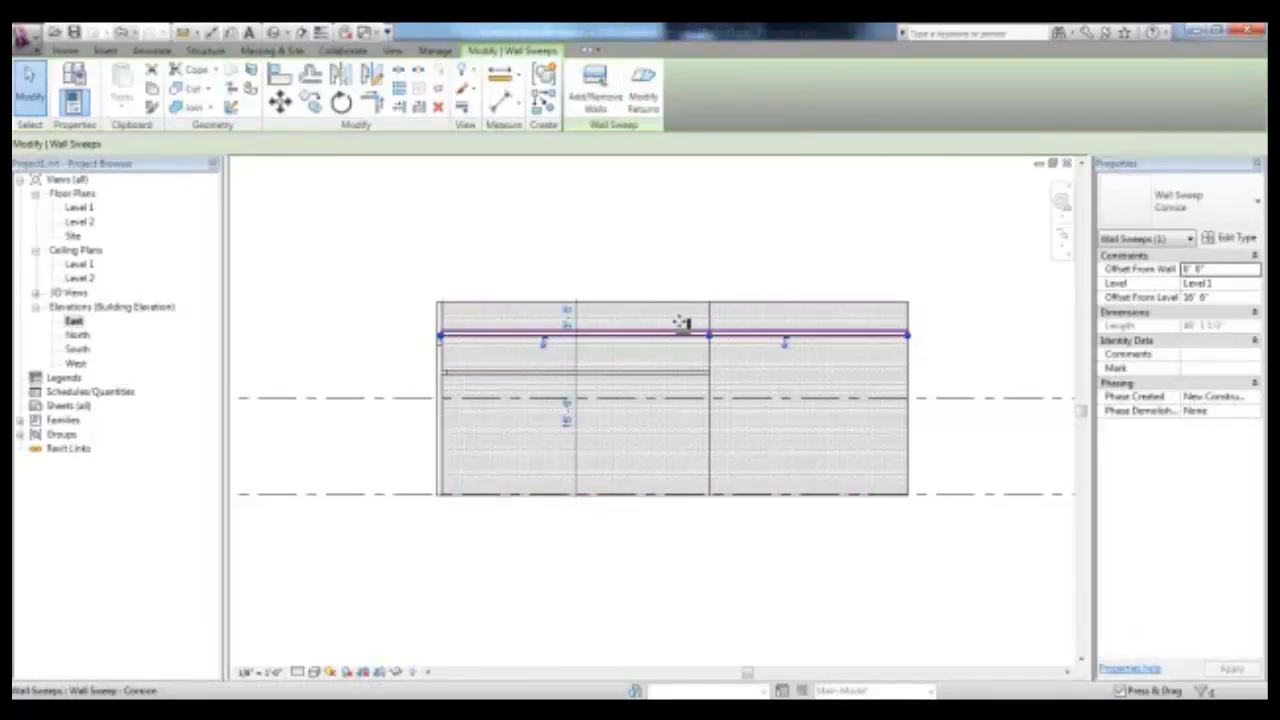
click(597, 106)
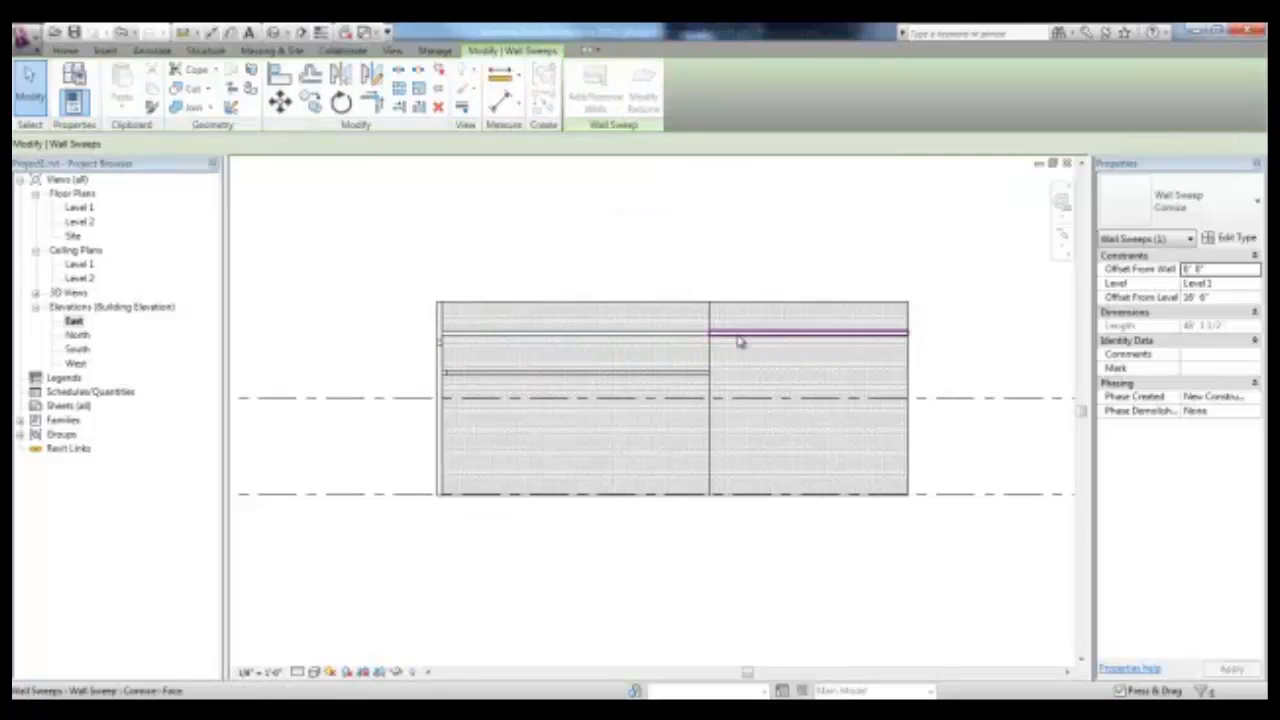
click(738, 342)
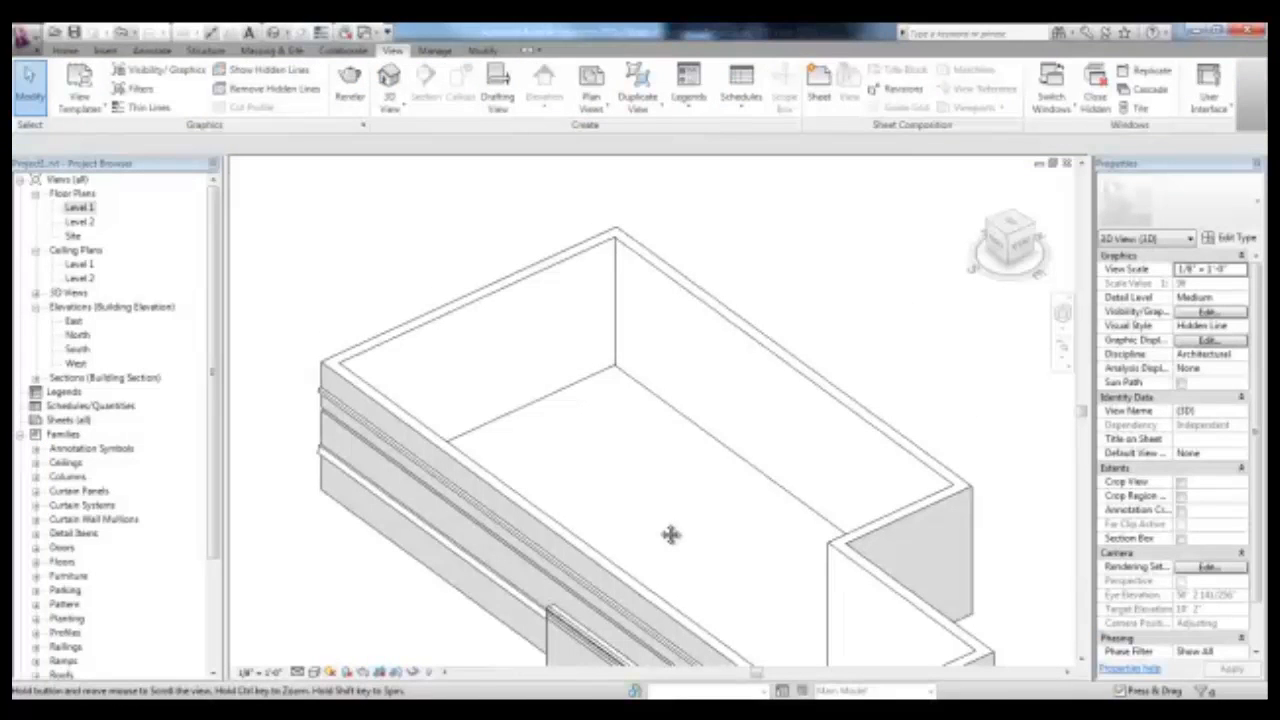
Split the west wall's interior face with a stepped zigzag boundary running from one vertical edge to the other
middle_drag(671, 535, 667, 527)
scroll(554, 440, up, 1)
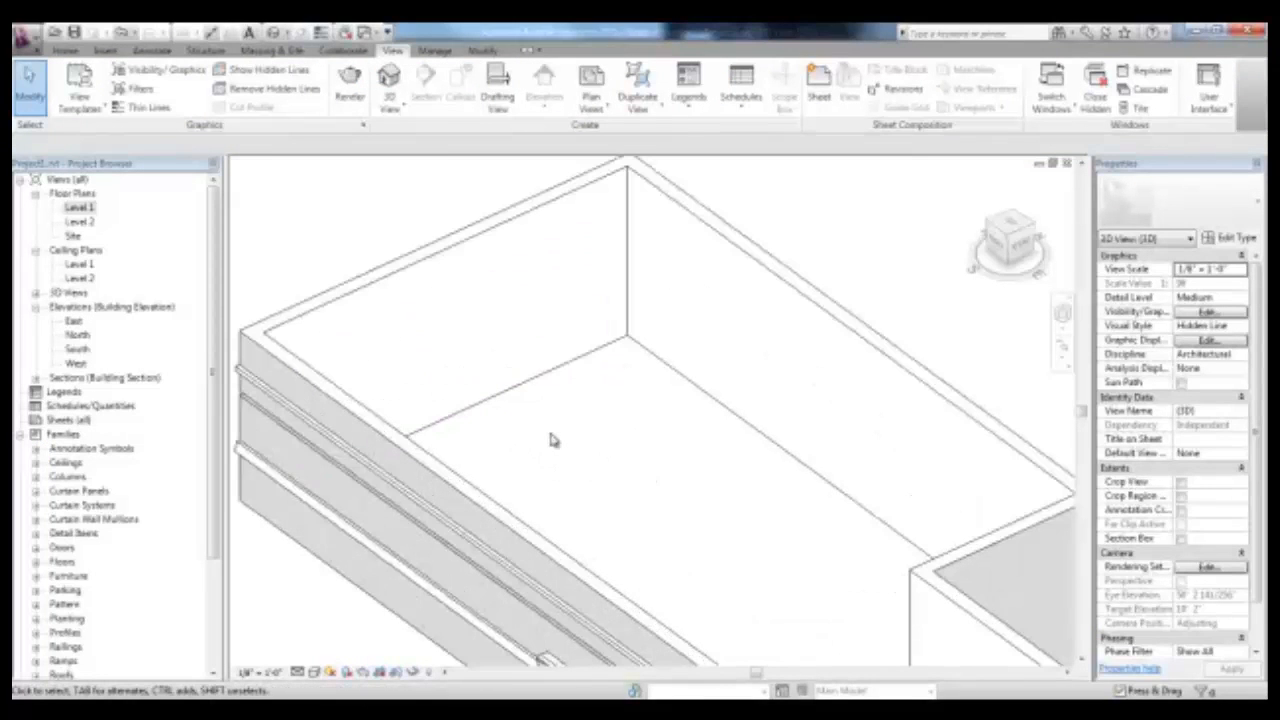
middle_drag(554, 440, 643, 491)
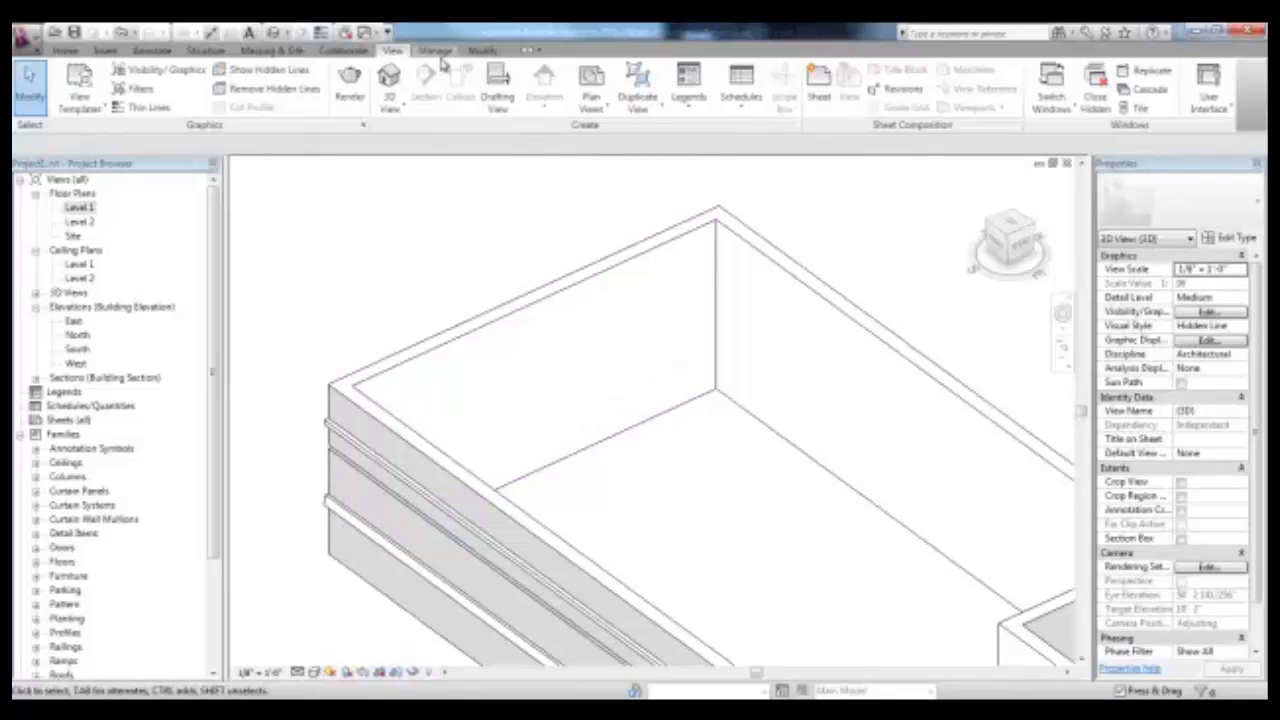
click(490, 52)
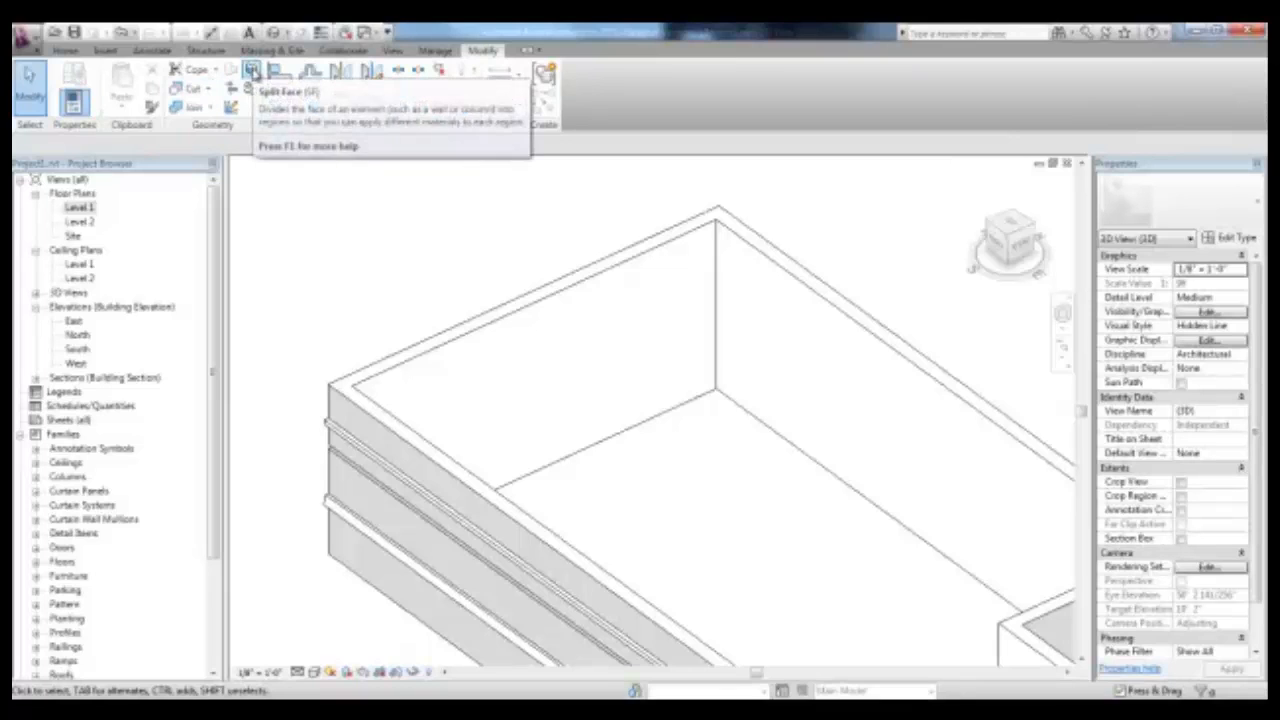
click(253, 70)
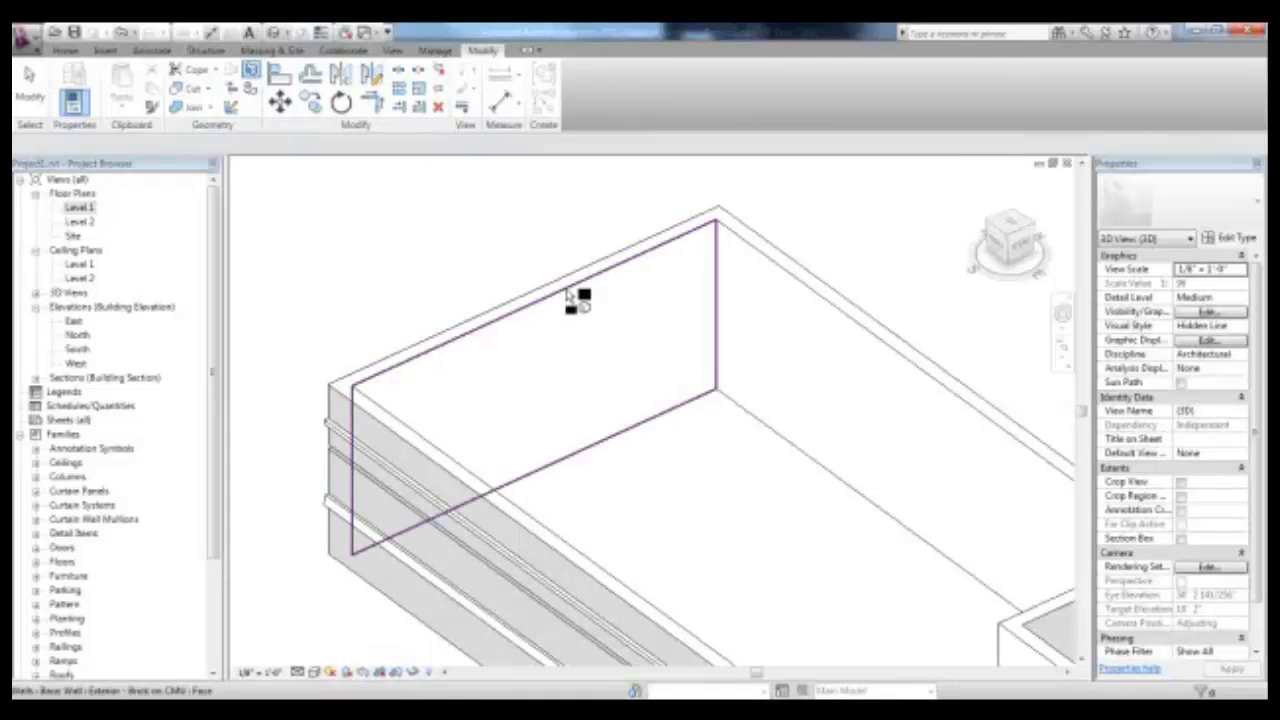
click(568, 296)
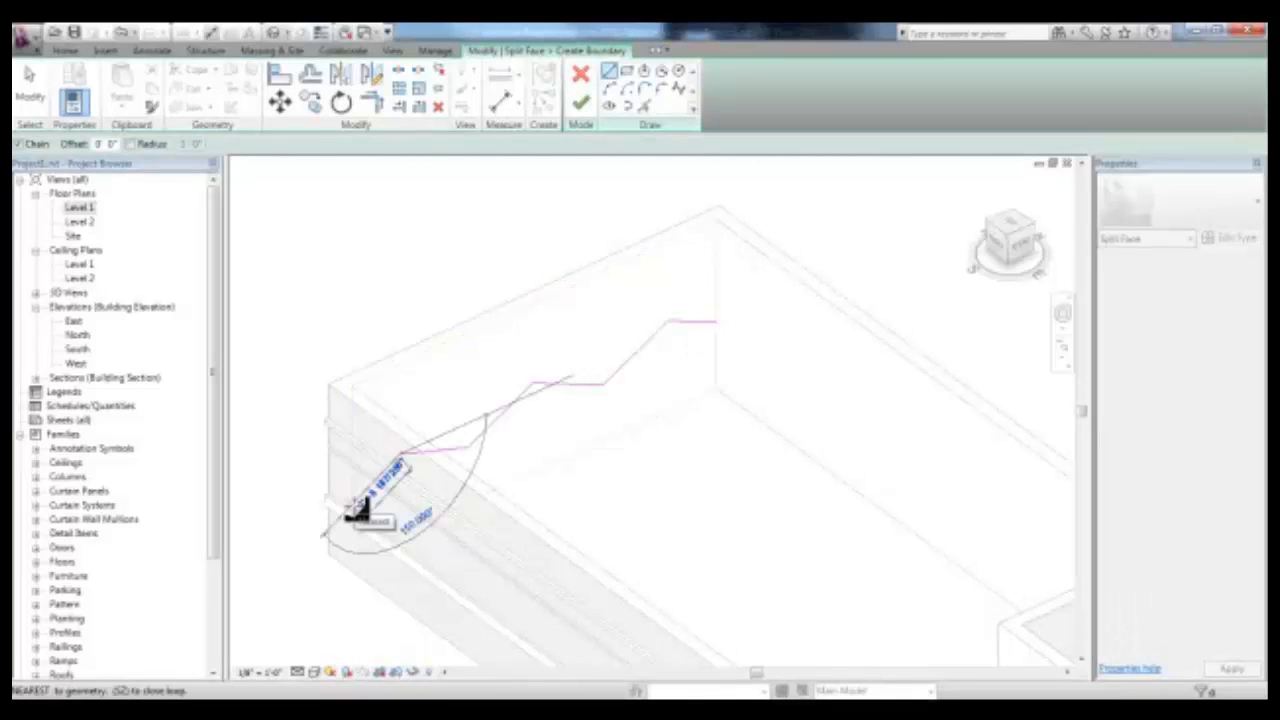
click(355, 510)
key(Escape)
key(Escape)
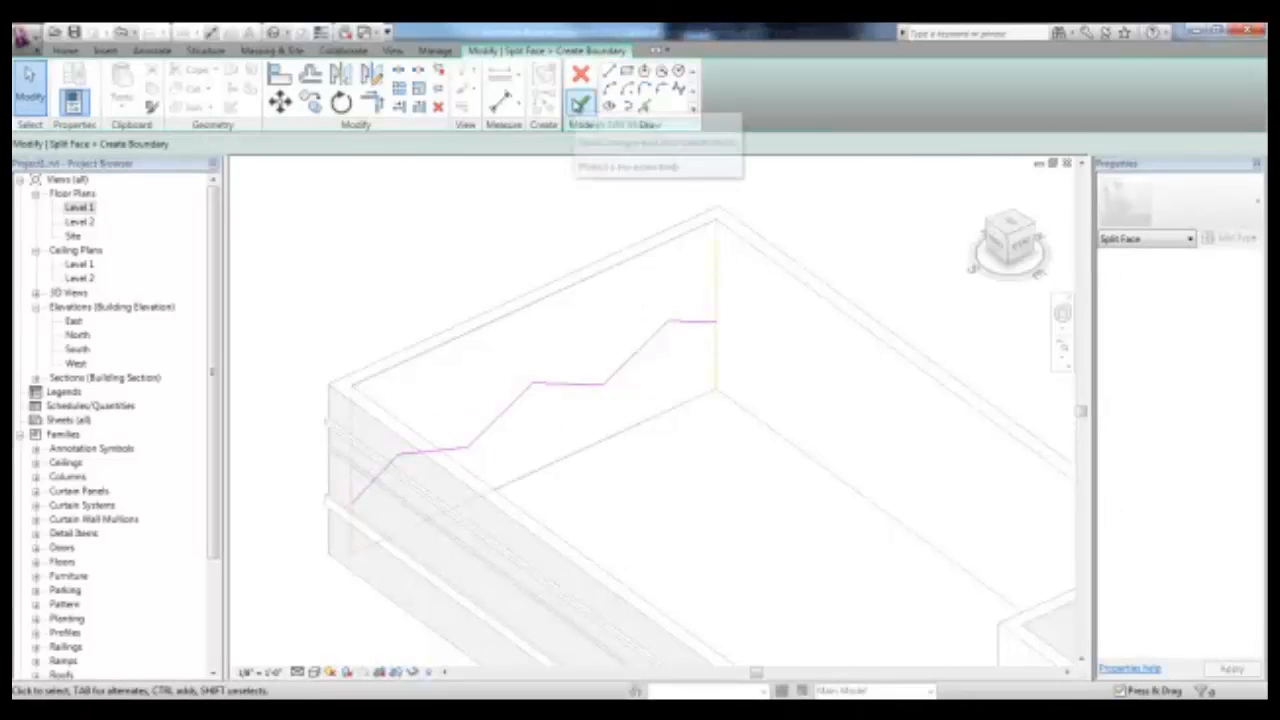
click(580, 104)
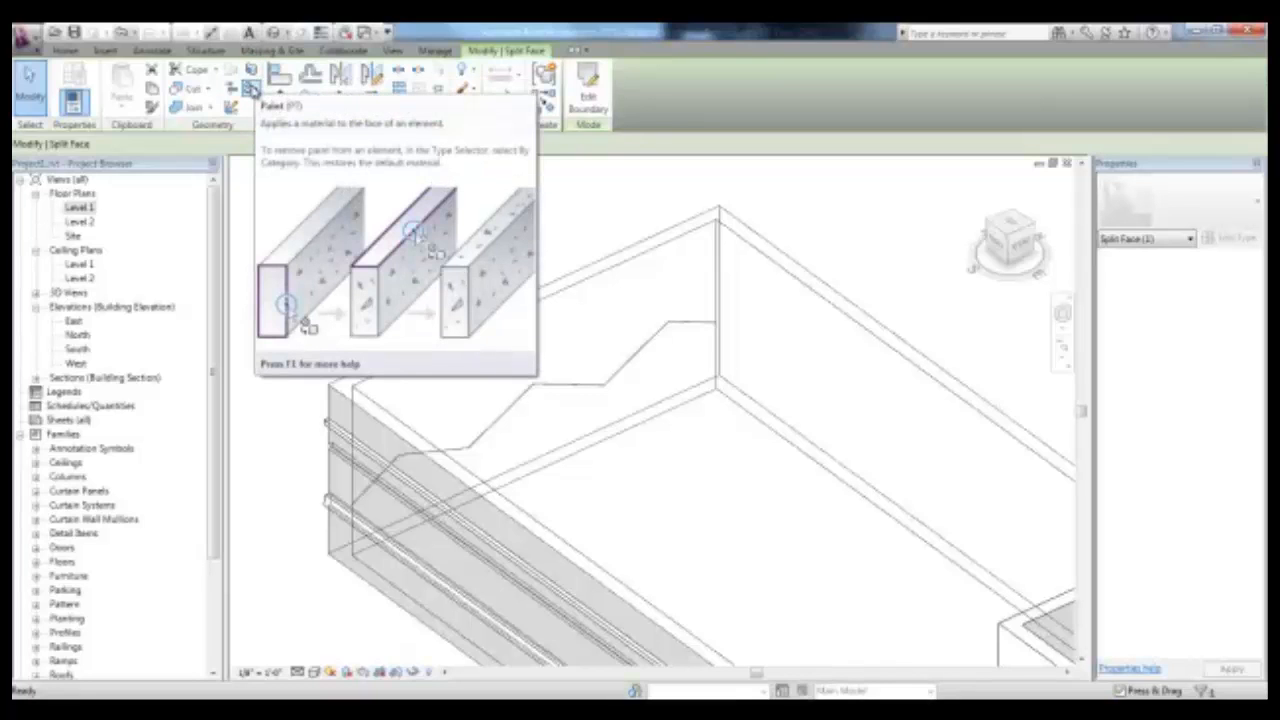
Paint the region below the zigzag split on the west wall's interior face with the Carpet (1) material
click(252, 90)
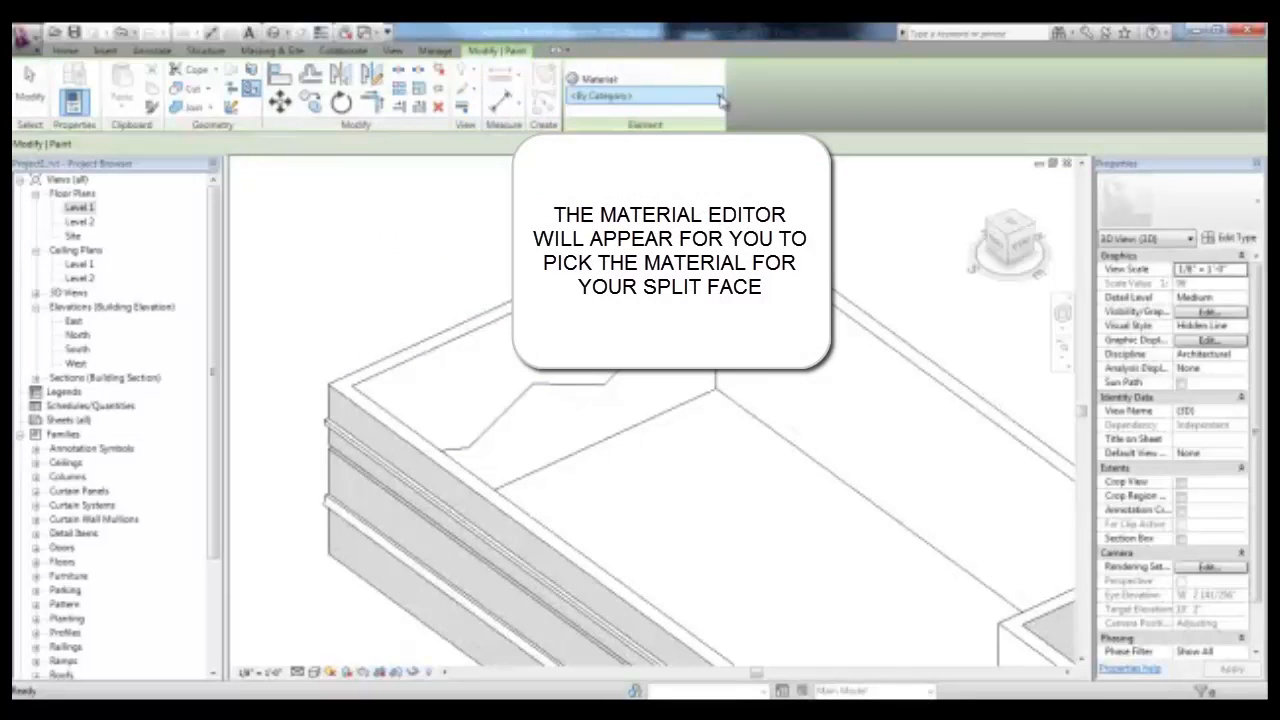
click(720, 96)
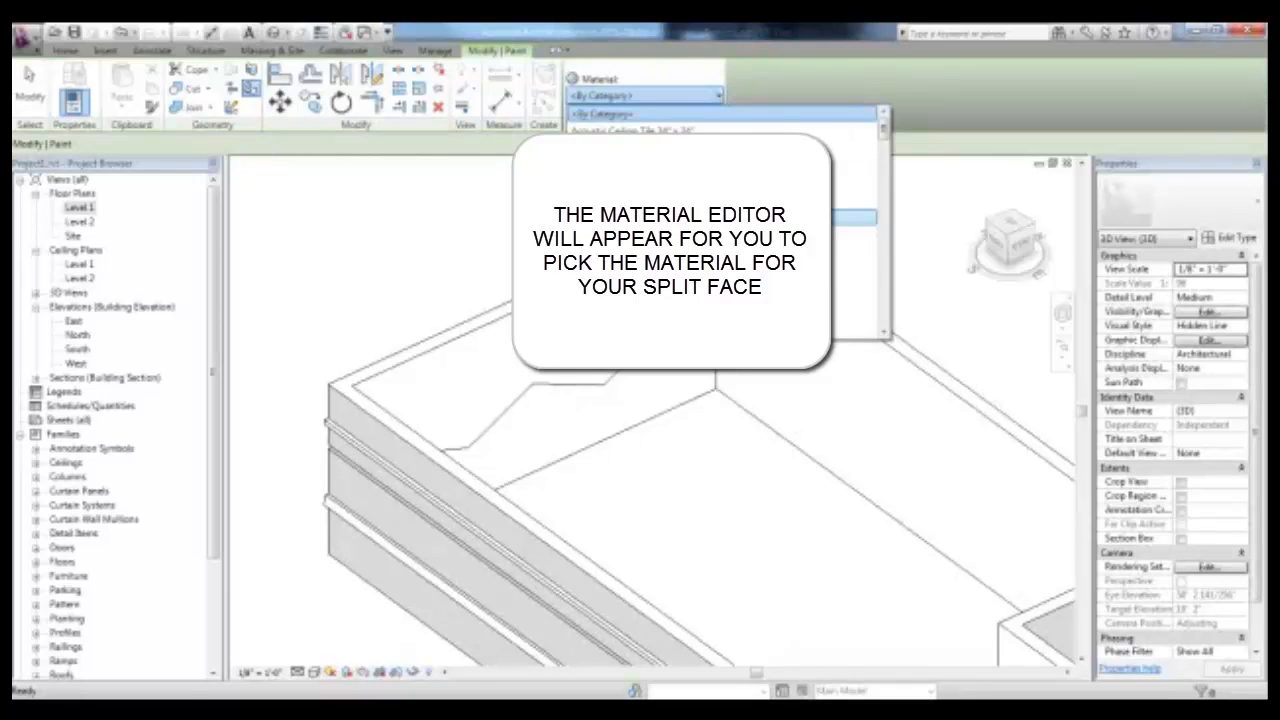
click(692, 218)
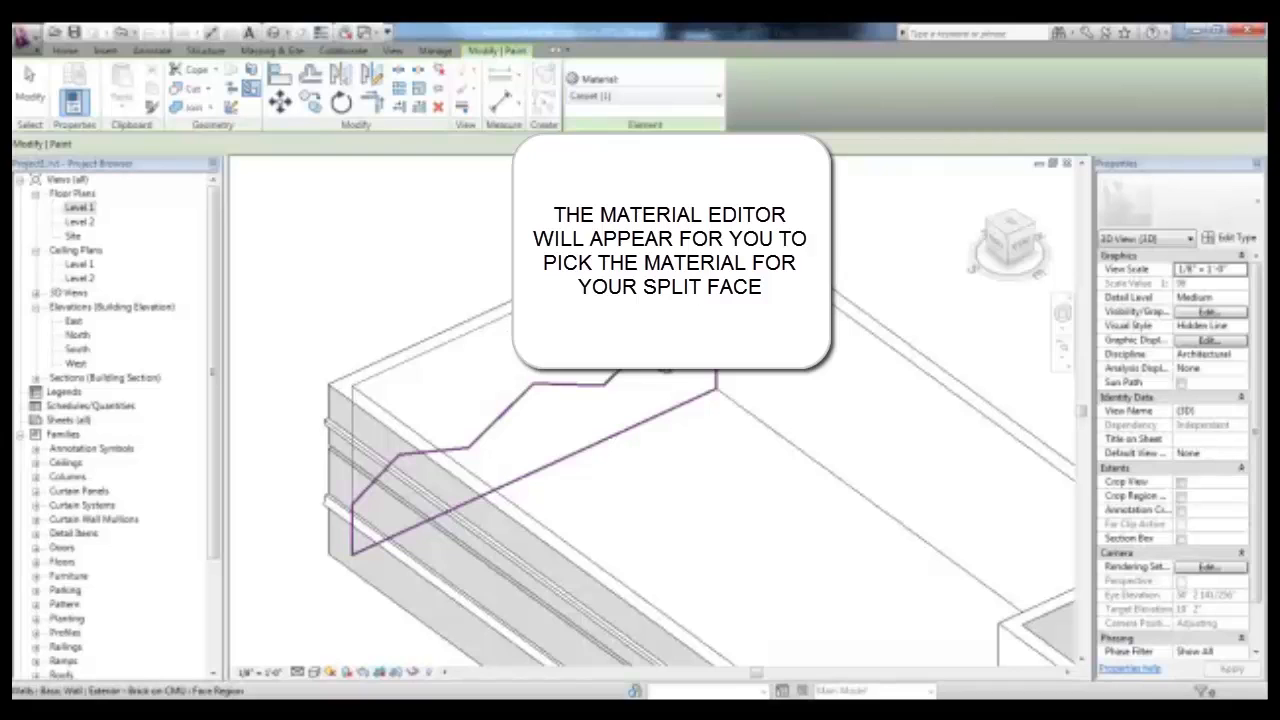
click(666, 372)
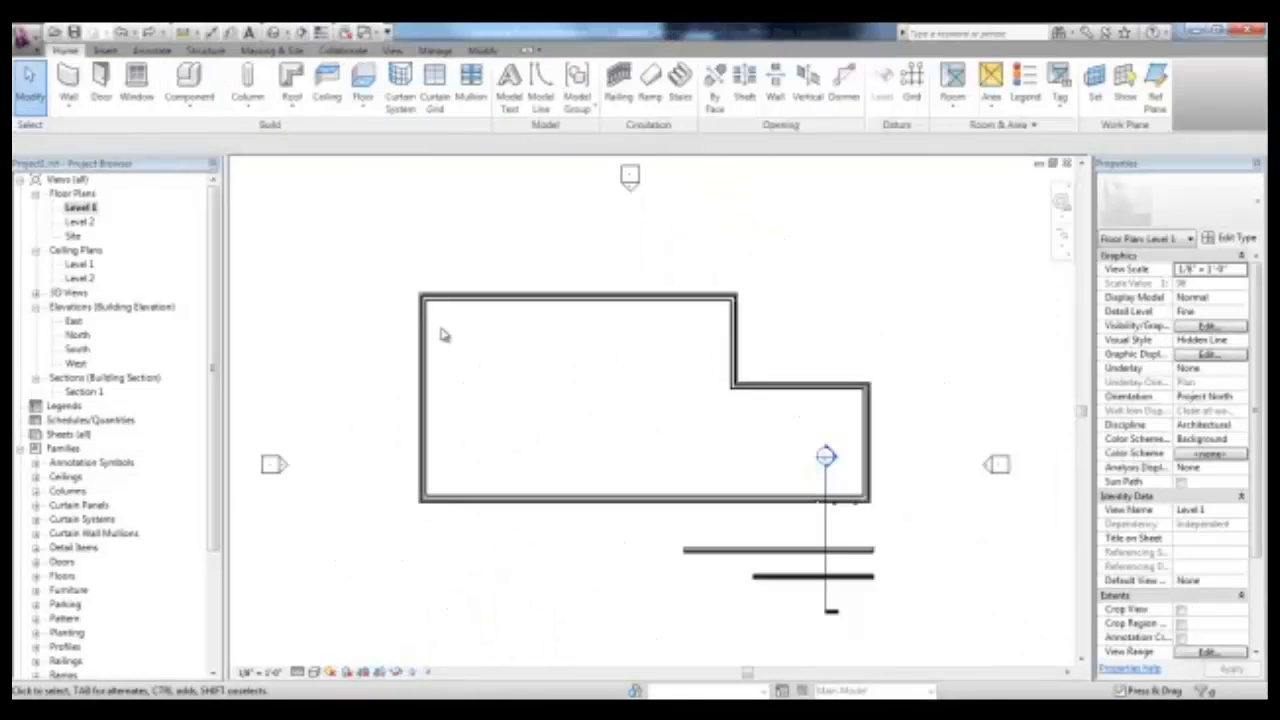
Draw an Interior - 5" Partition (2-hr) wall about 18' 1" long, perpendicular to the north wall and about 15' from the west wall
scroll(437, 331, up, 3)
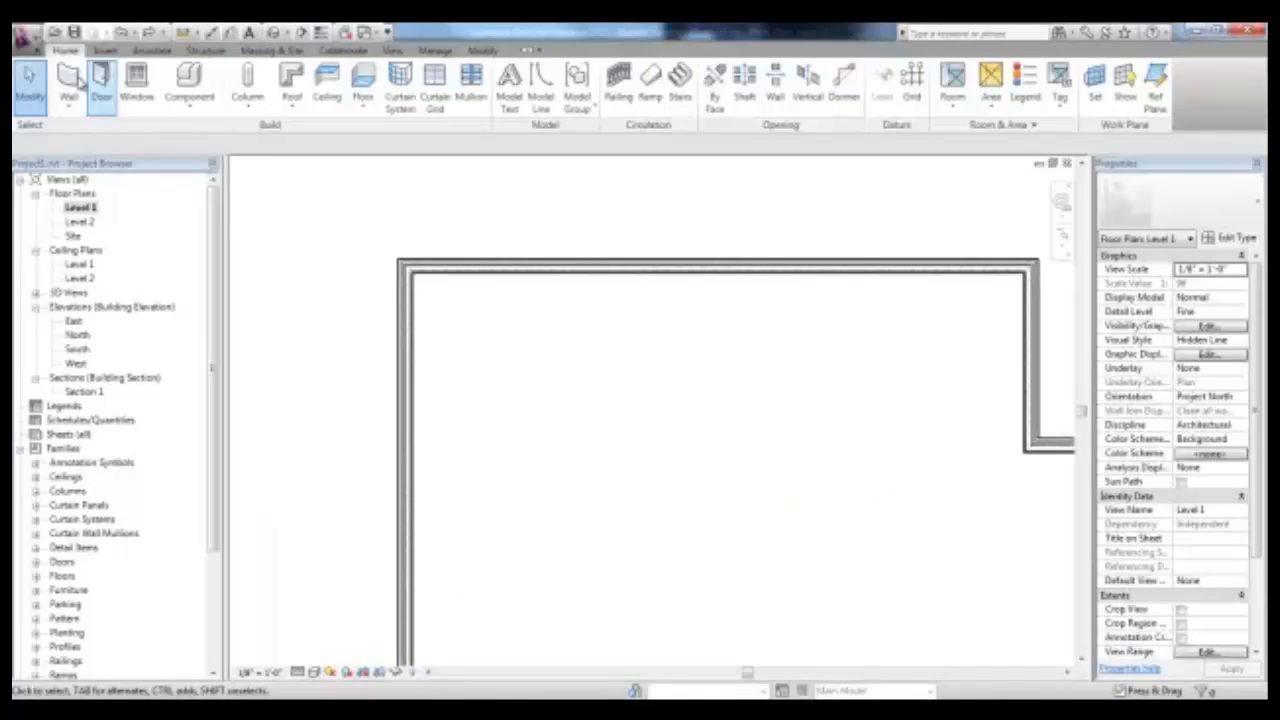
click(69, 82)
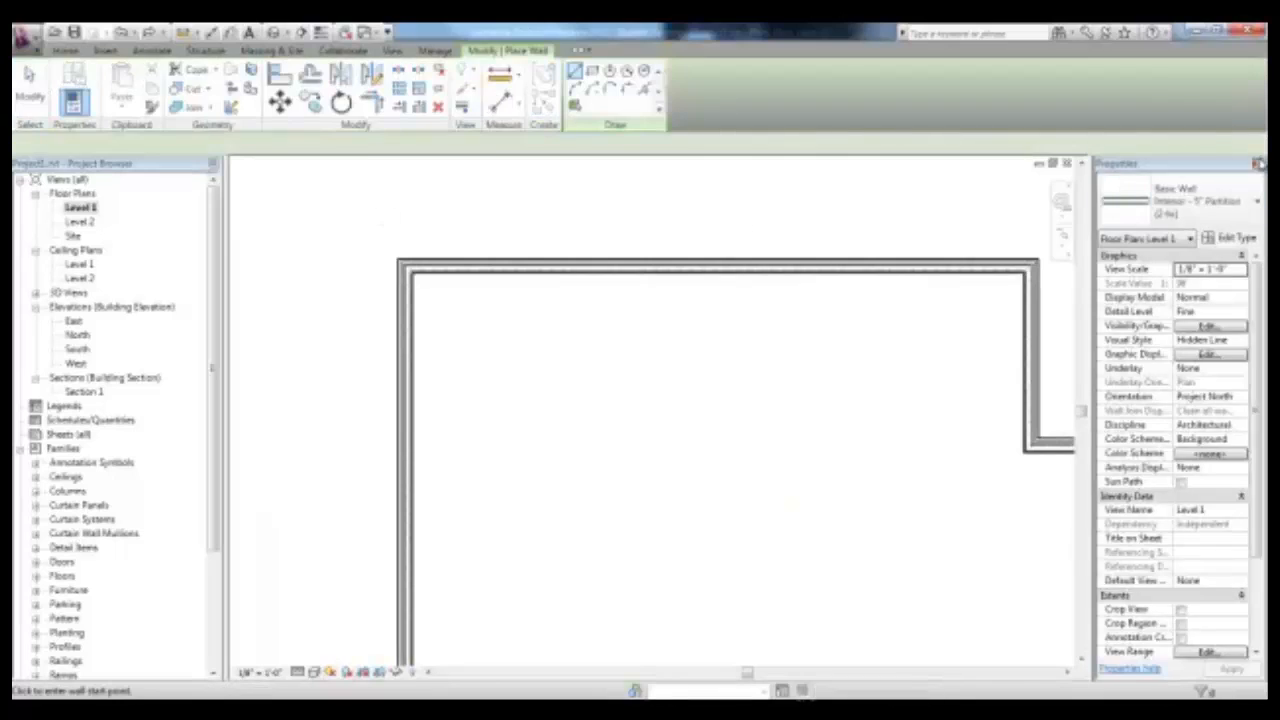
click(1252, 201)
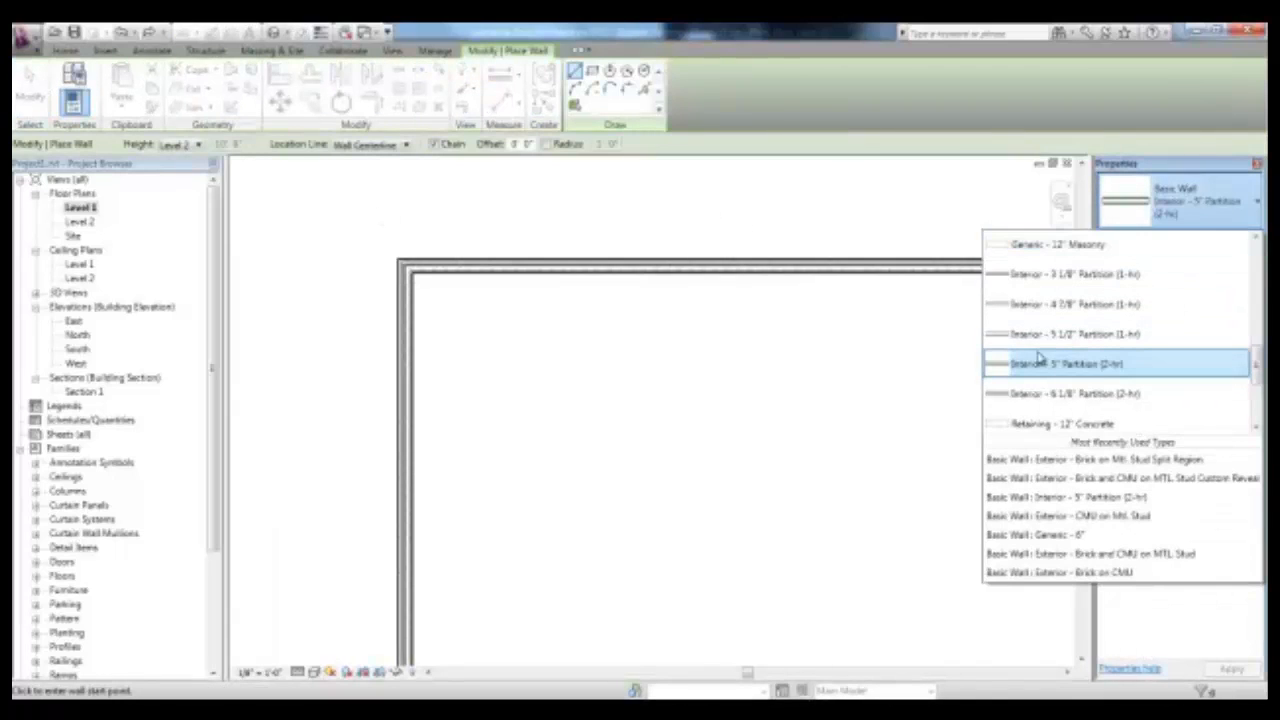
click(1084, 369)
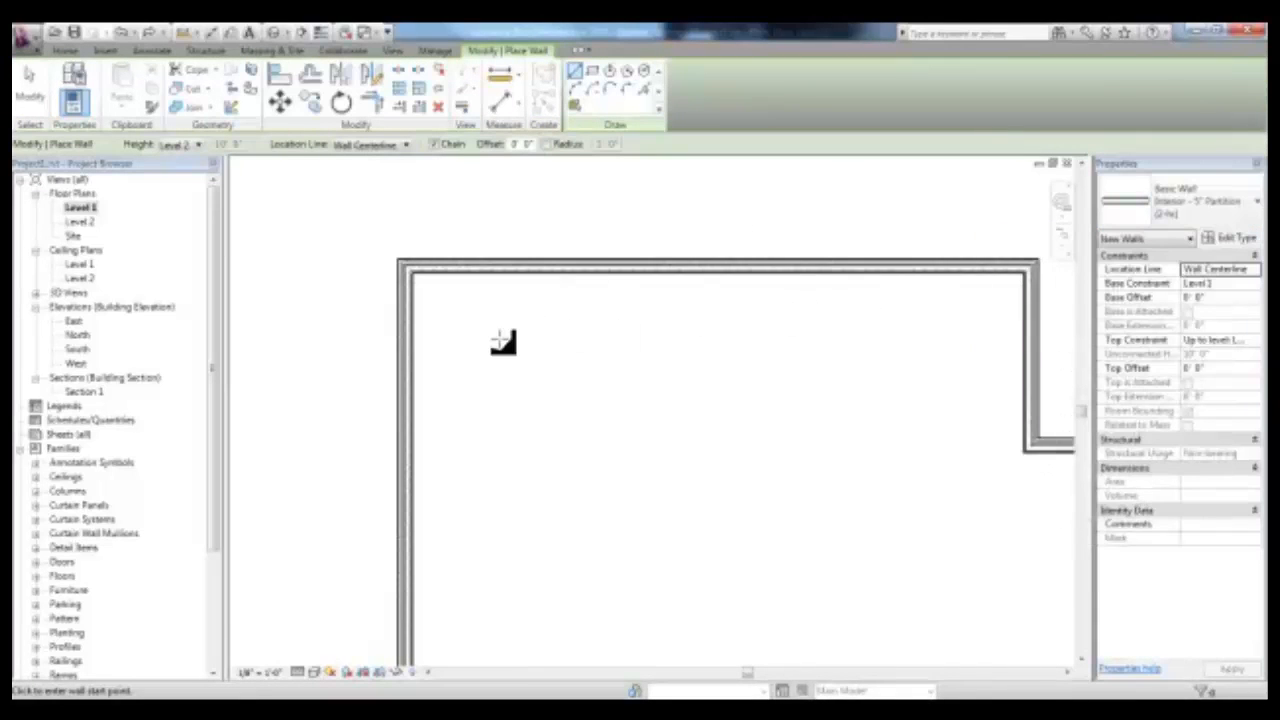
scroll(502, 342, up, 1)
click(556, 467)
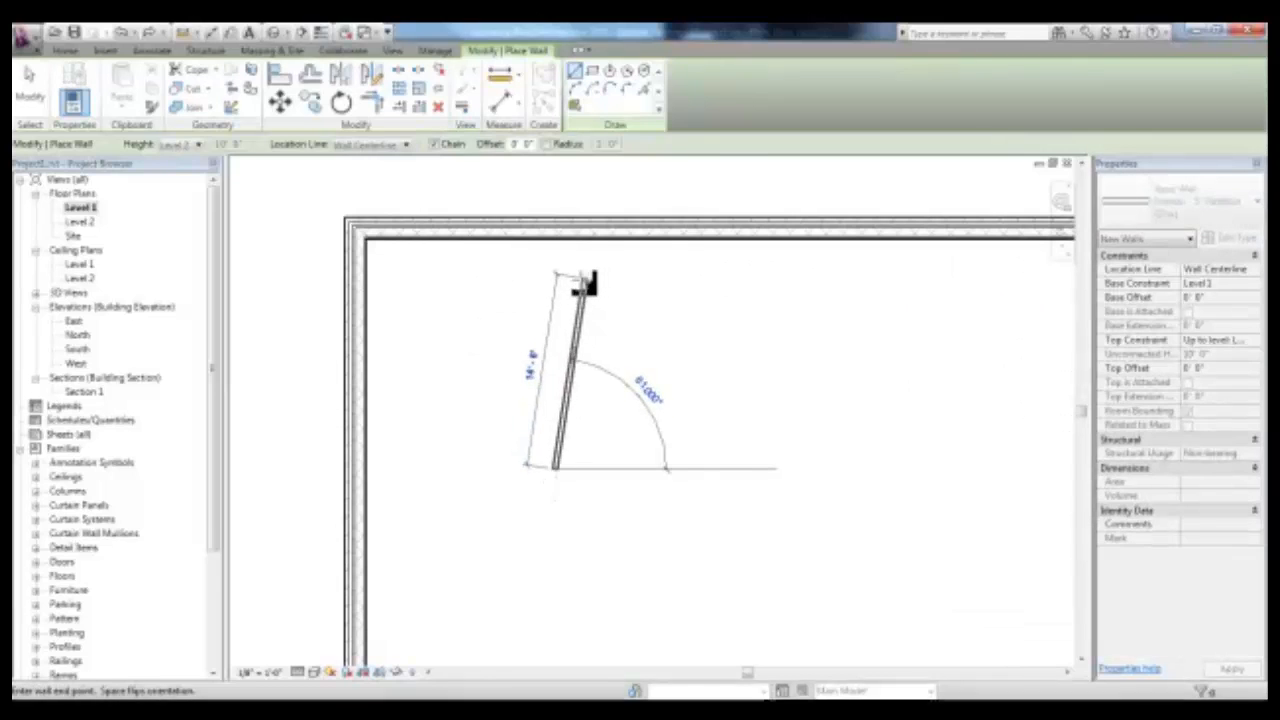
scroll(561, 247, up, 2)
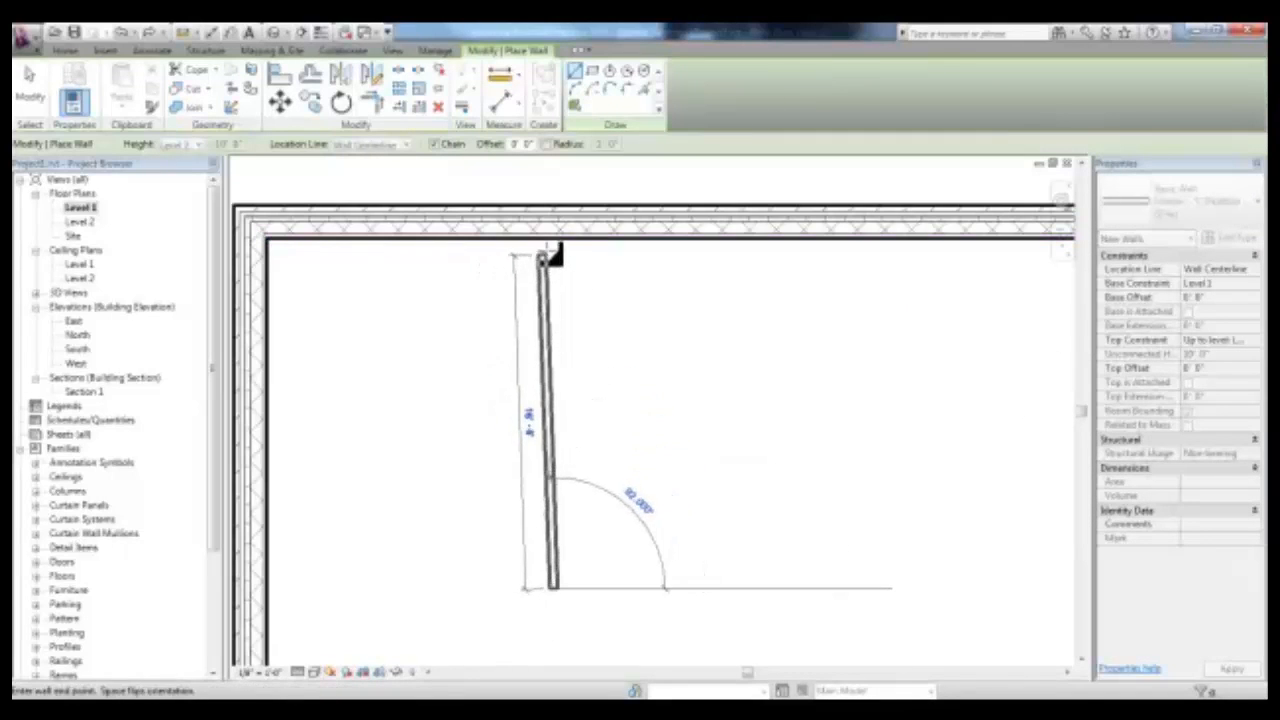
click(561, 242)
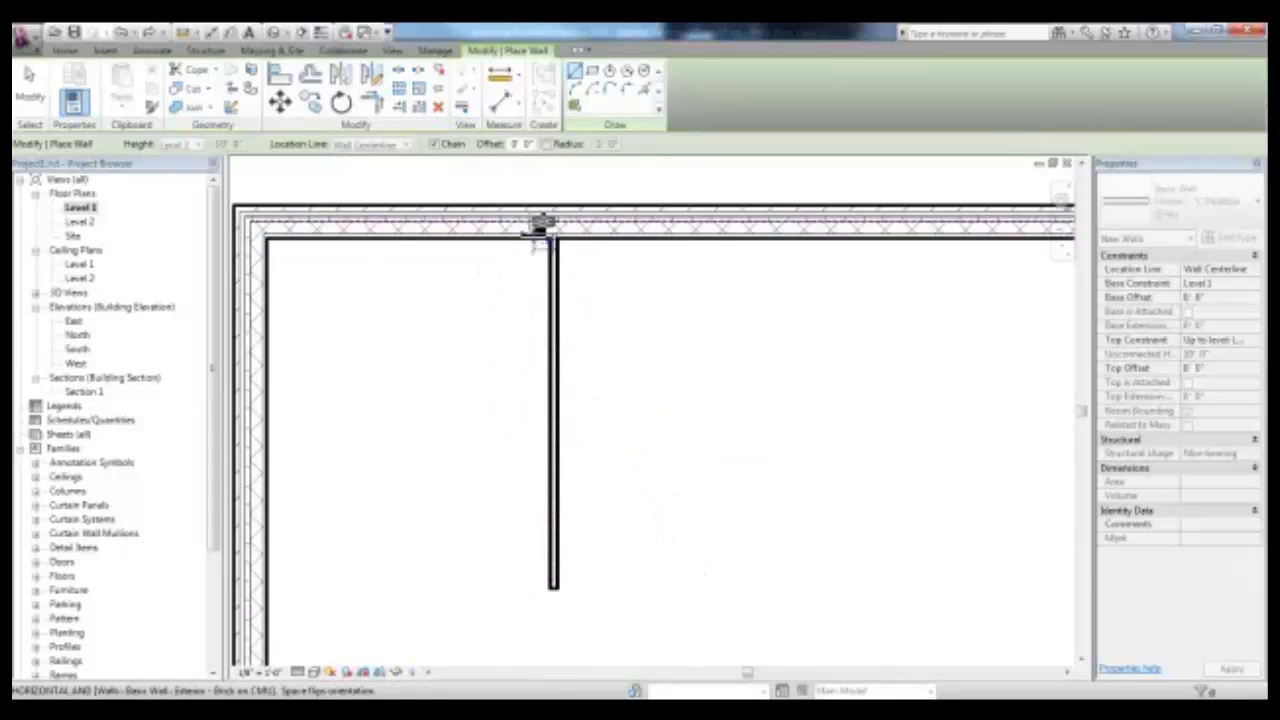
key(Escape)
key(Escape)
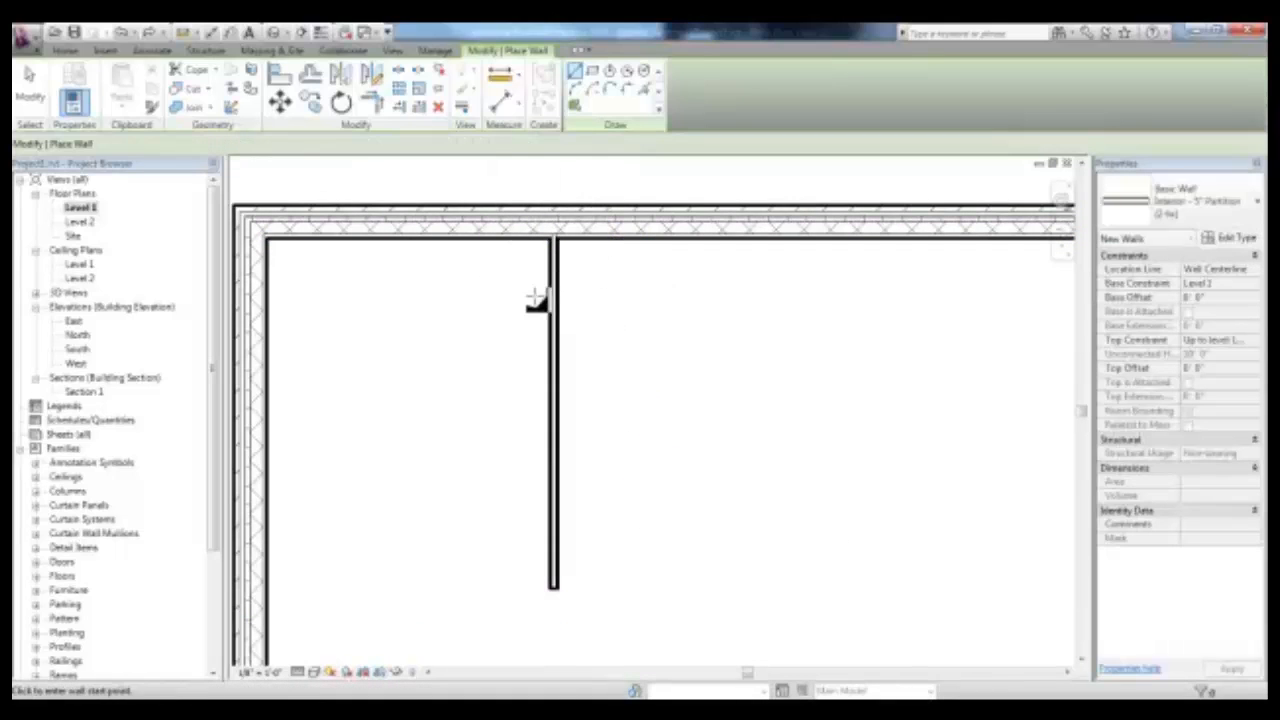
Shorten the interior partition from its north end to a 14' 2" length and disallow joining at that end
click(555, 280)
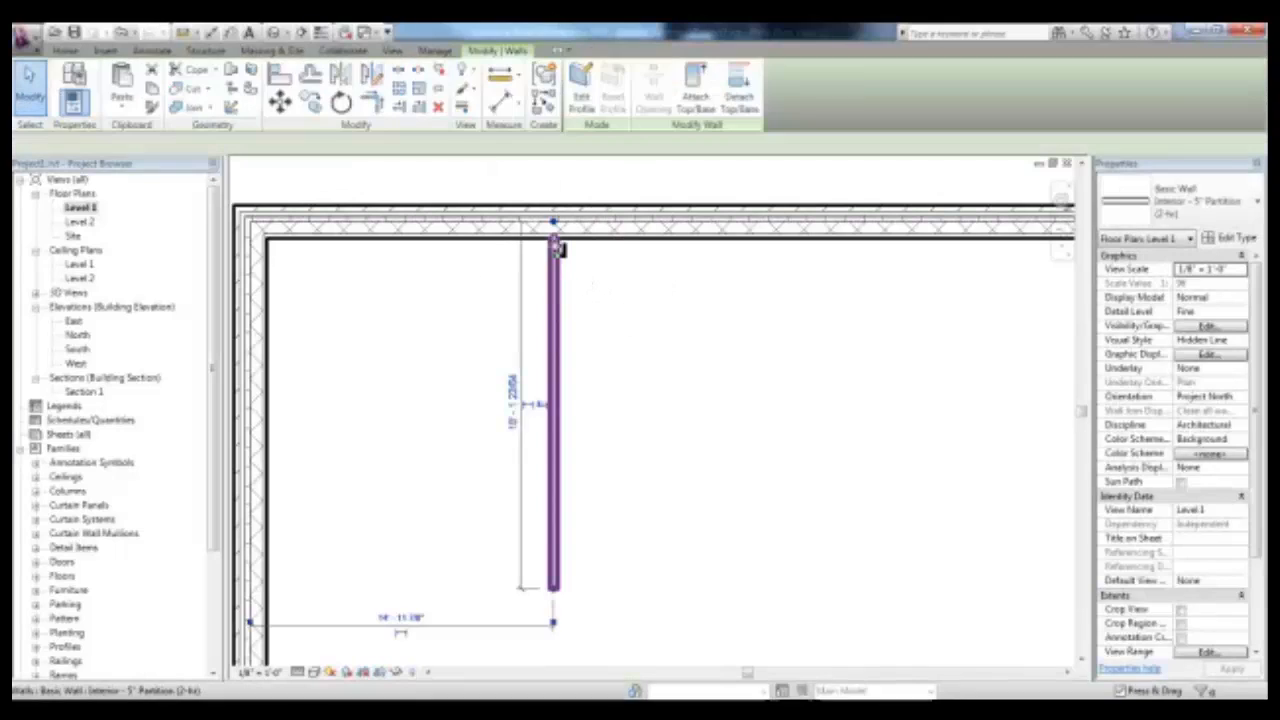
drag(558, 242, 563, 290)
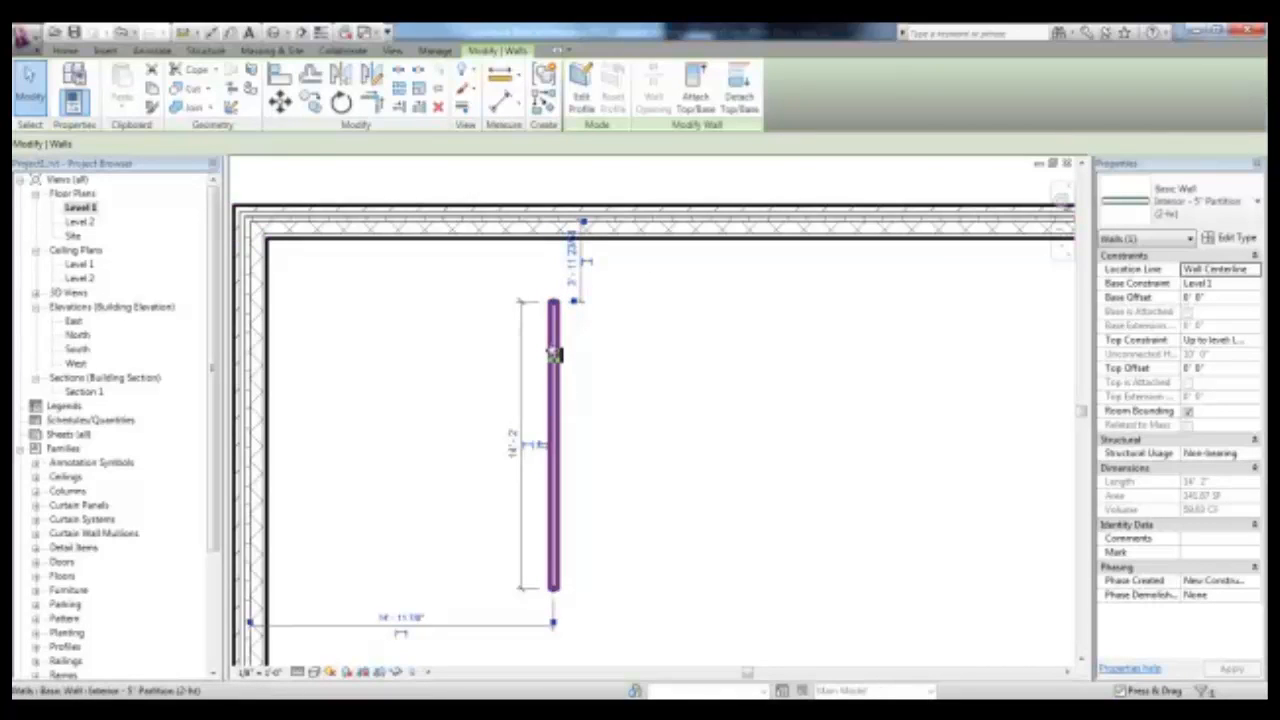
right_click(555, 312)
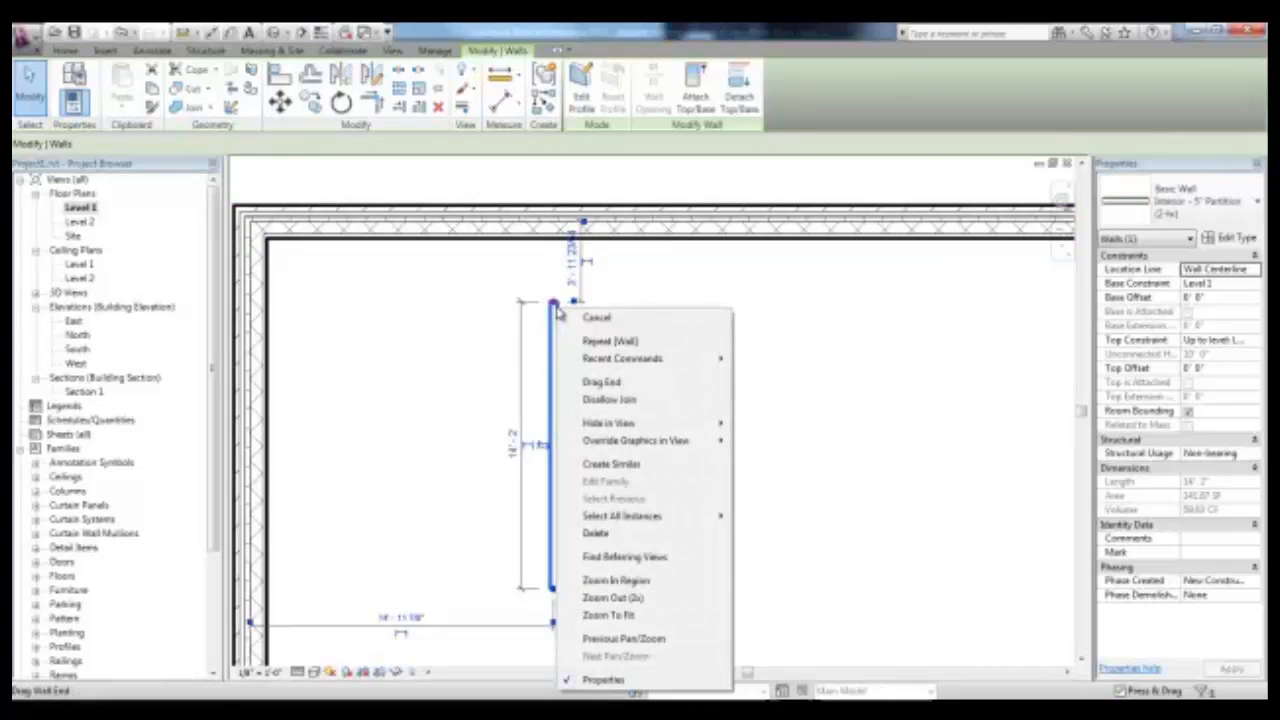
click(636, 401)
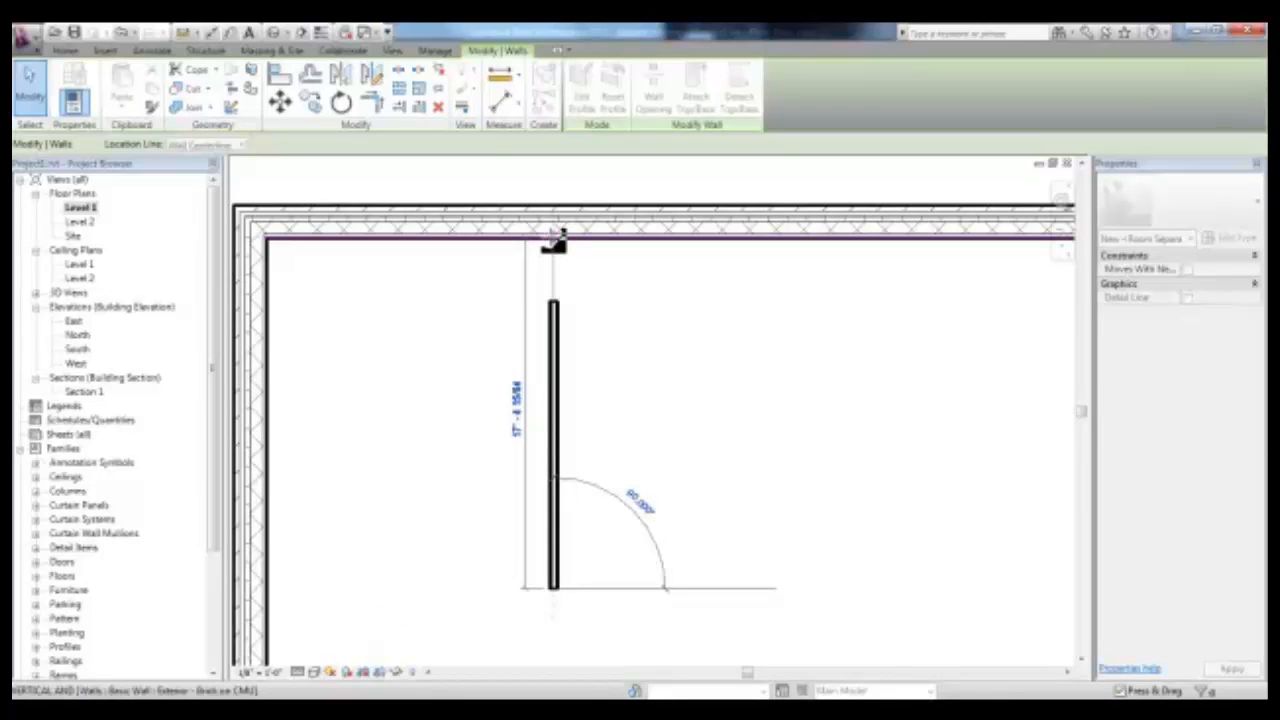
Extend the partition's unjoined north end to the interior face of the north wall
click(553, 240)
key(Escape)
key(Escape)
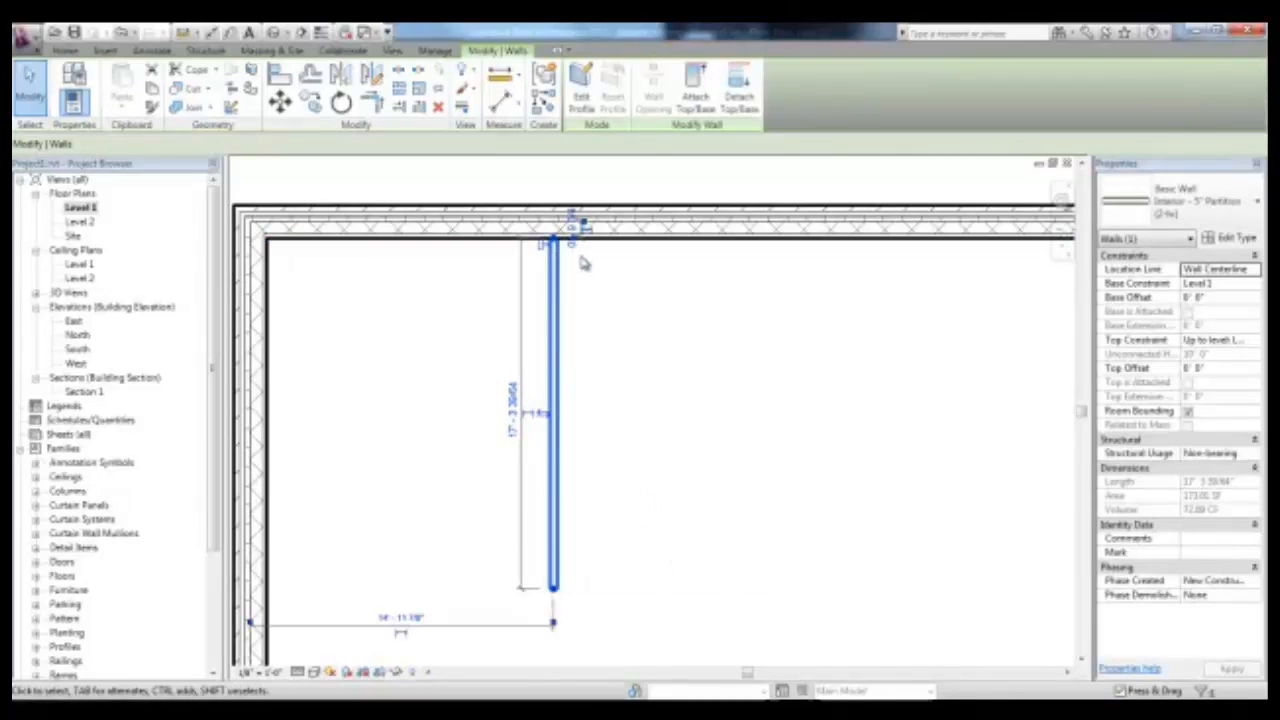
click(577, 264)
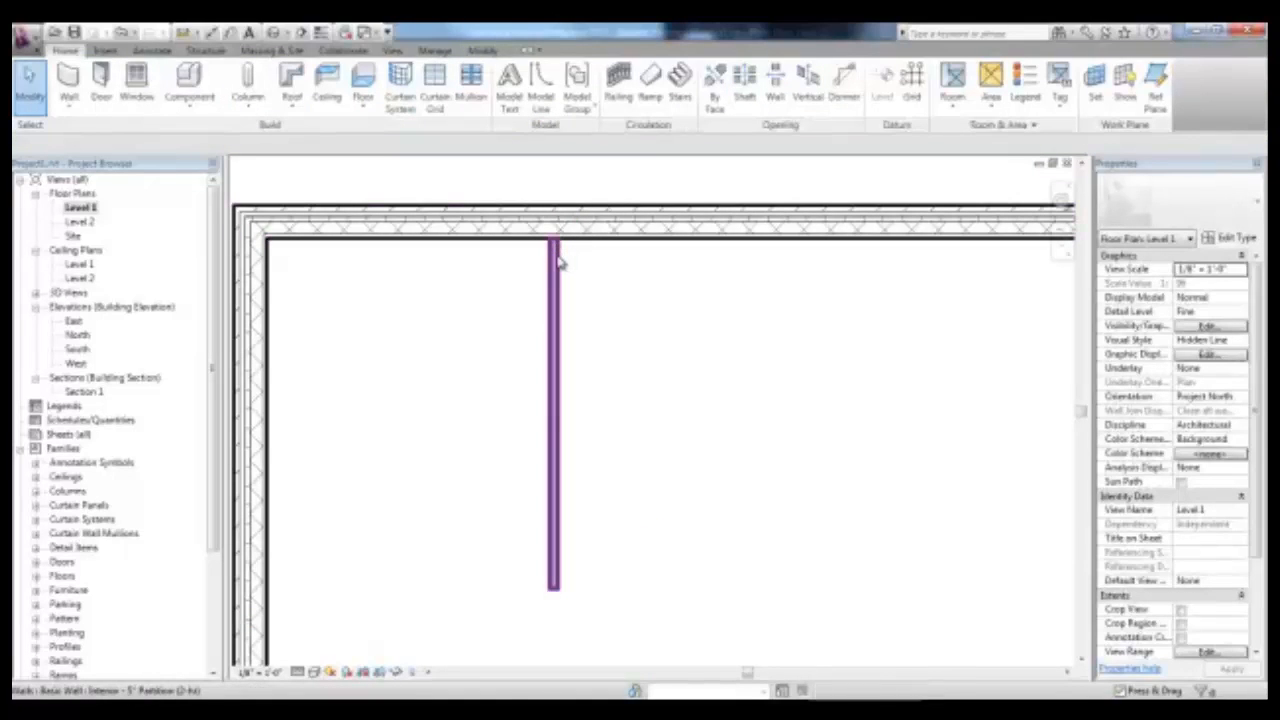
Allow the join again at the partition's north end so it connects into the north wall
click(560, 260)
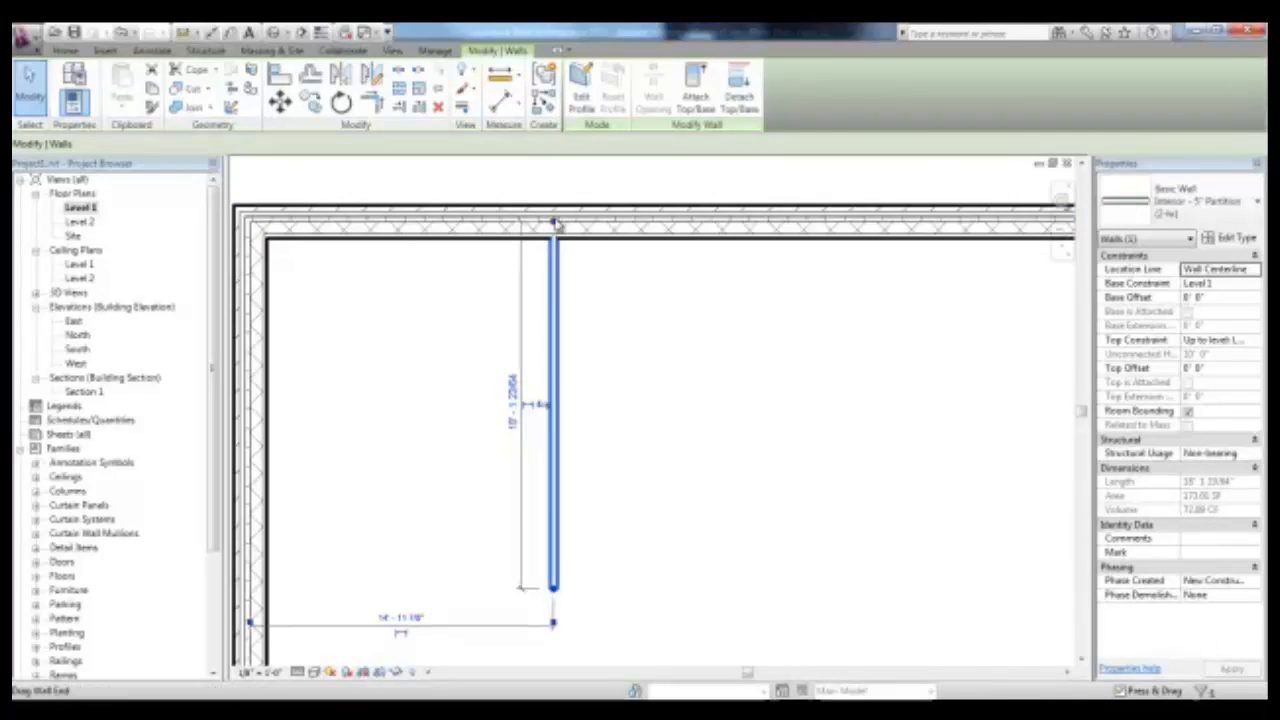
click(630, 272)
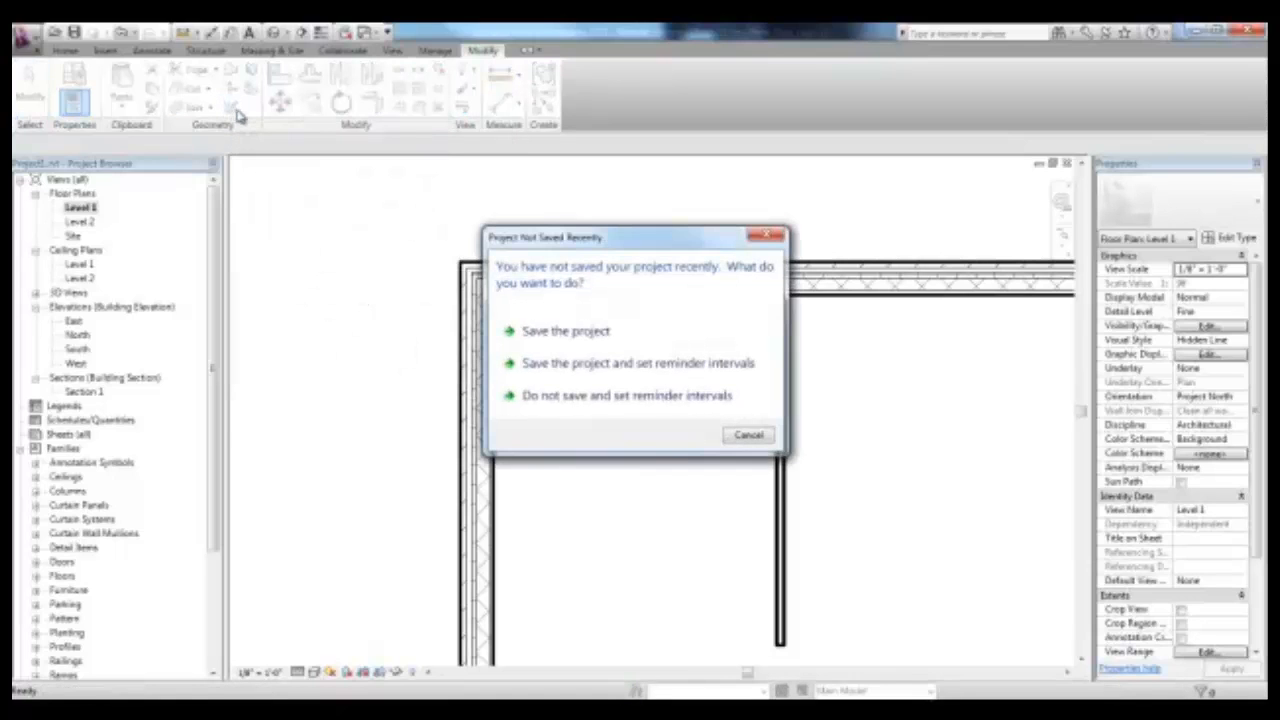
Save the project and set the wall join at the building's northwest corner to Miter
click(566, 331)
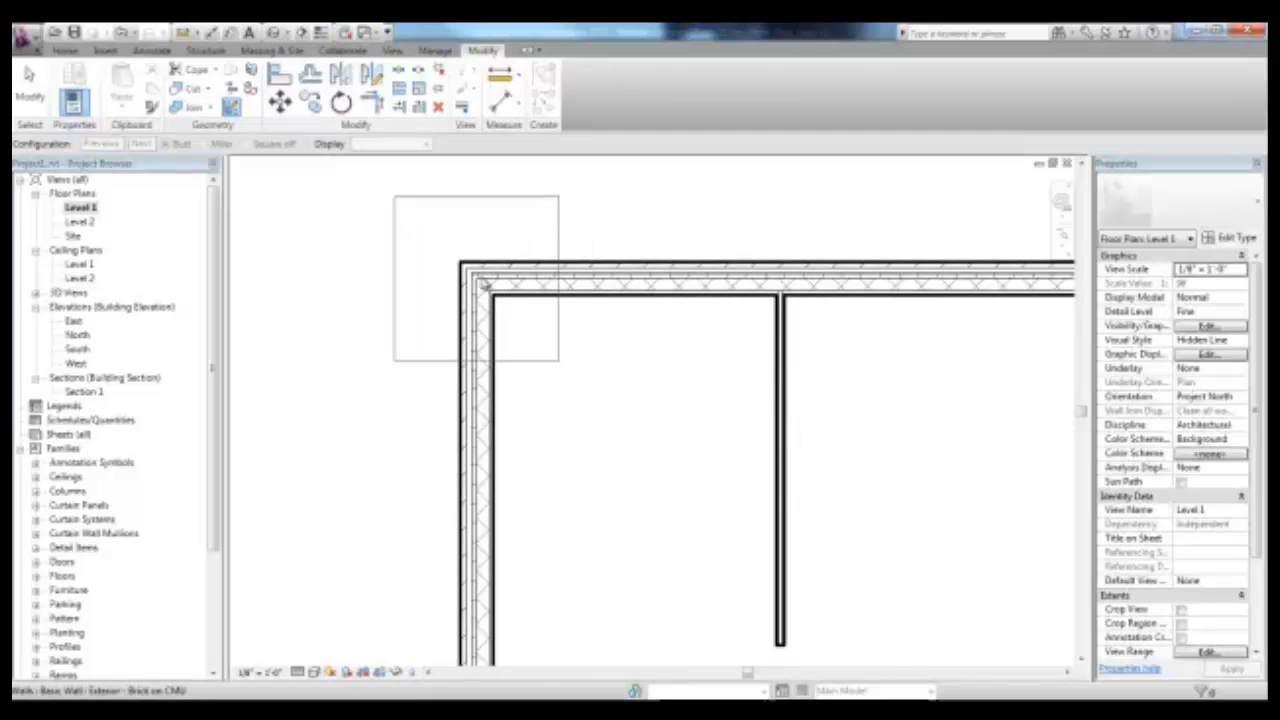
scroll(463, 288, up, 2)
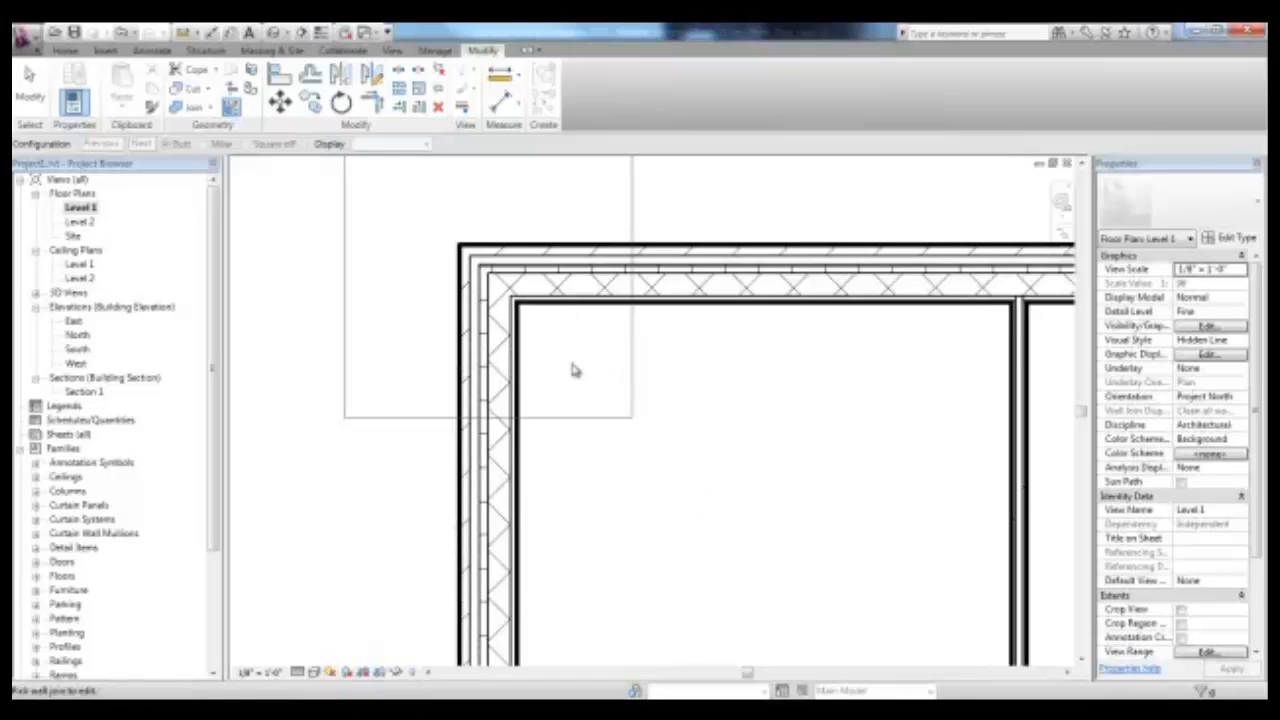
middle_drag(566, 354, 560, 449)
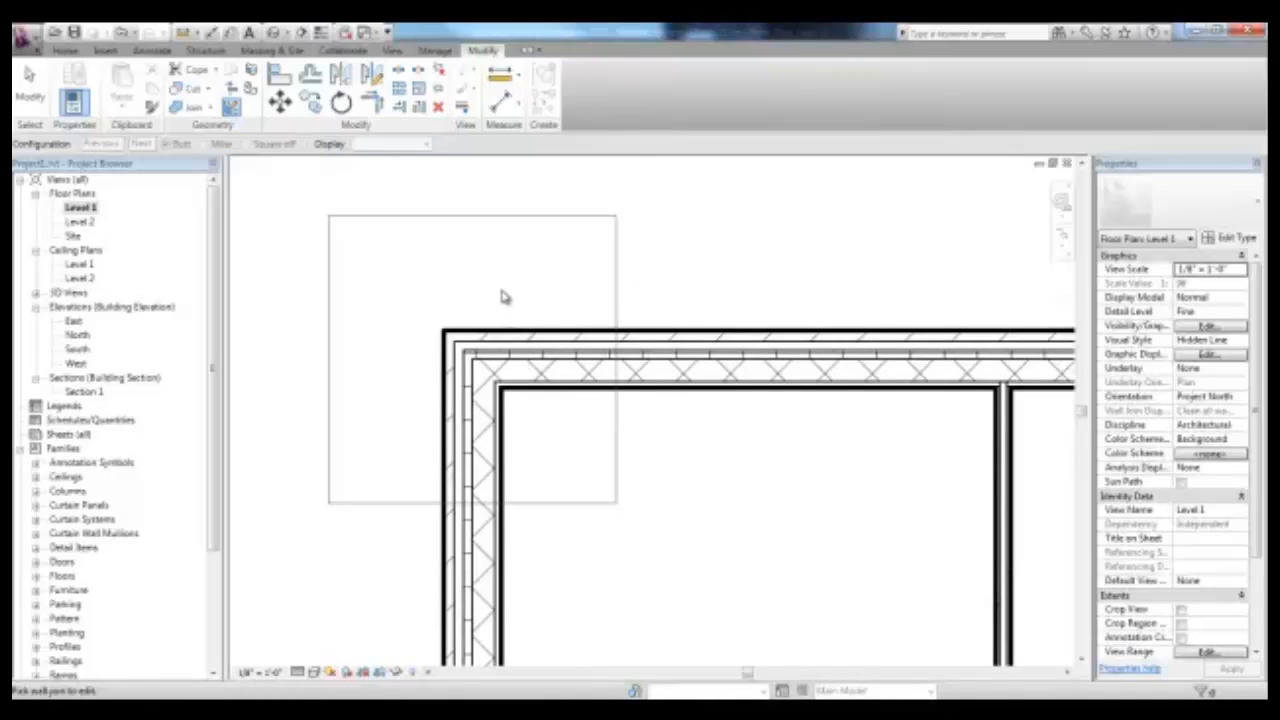
click(486, 378)
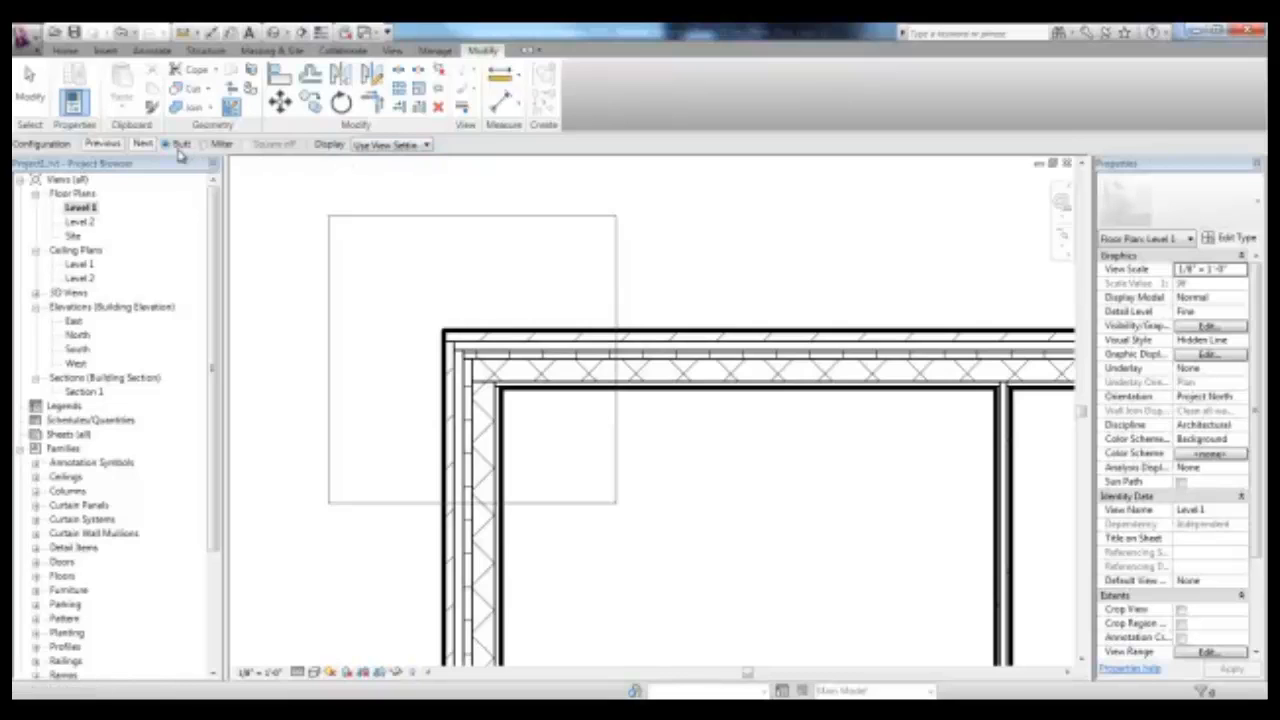
click(204, 145)
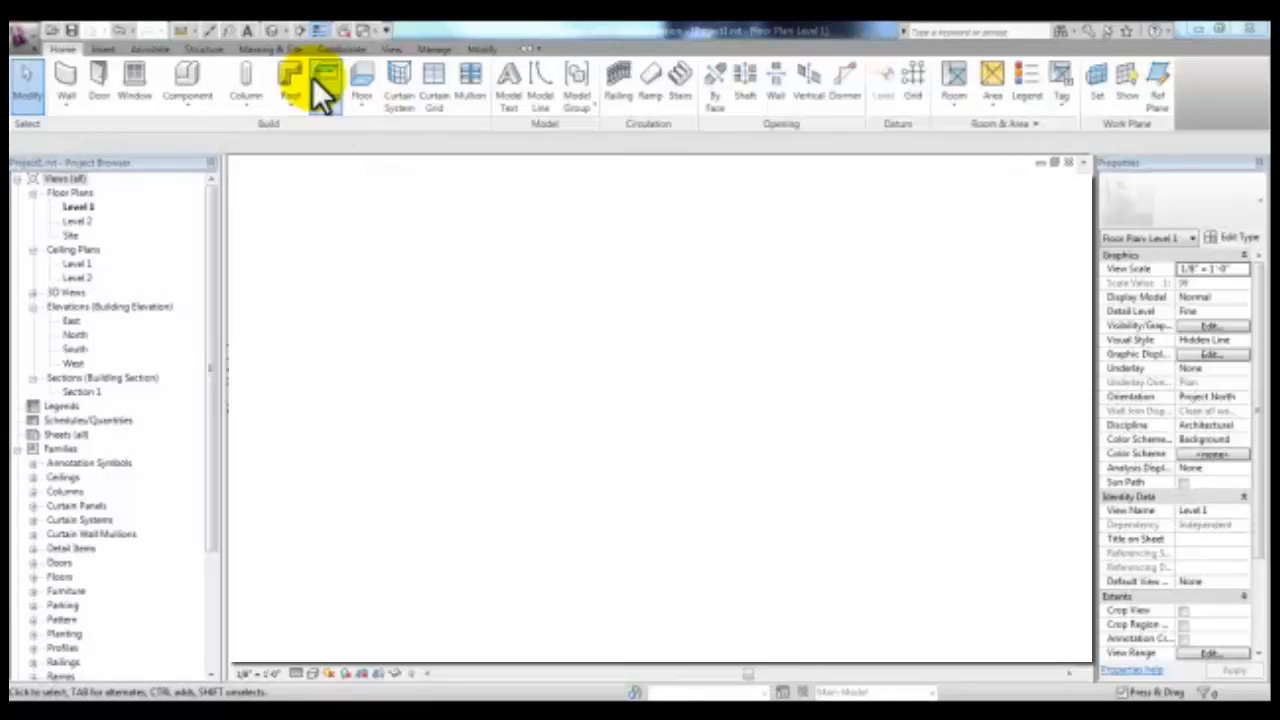
In the 3D view, start an in-place model in the Walls category and name it In Place
click(268, 32)
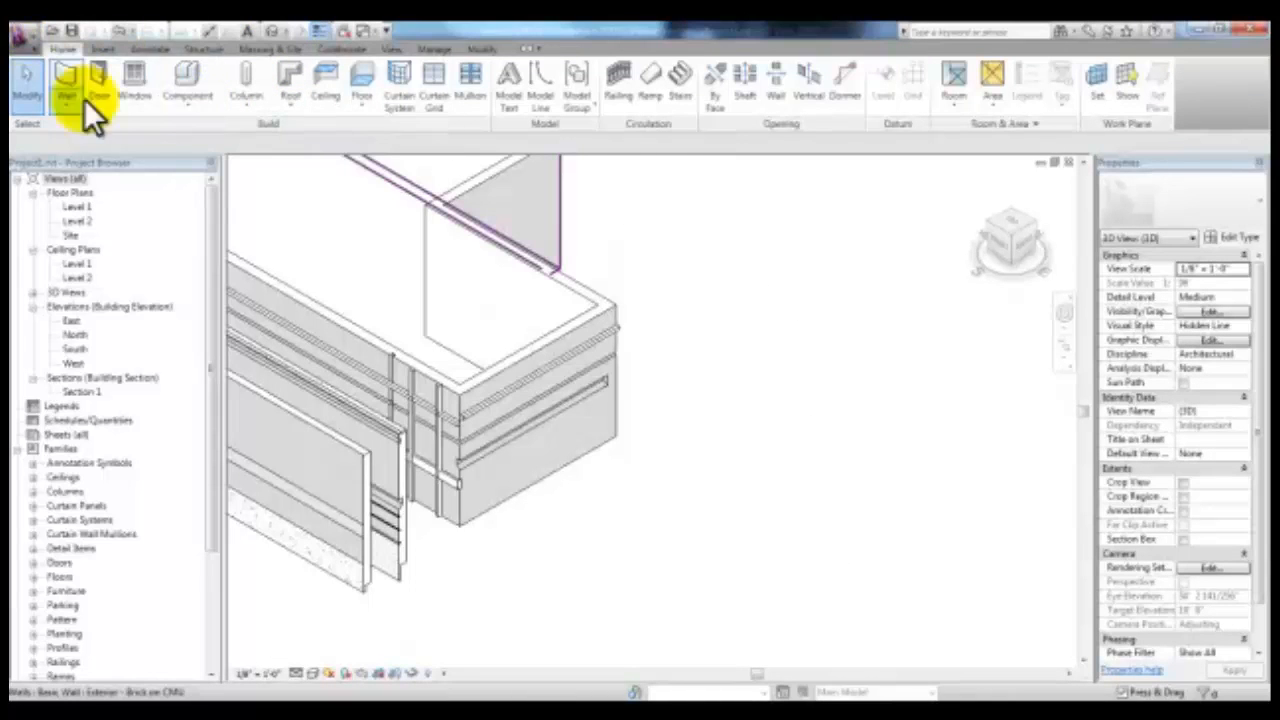
click(201, 92)
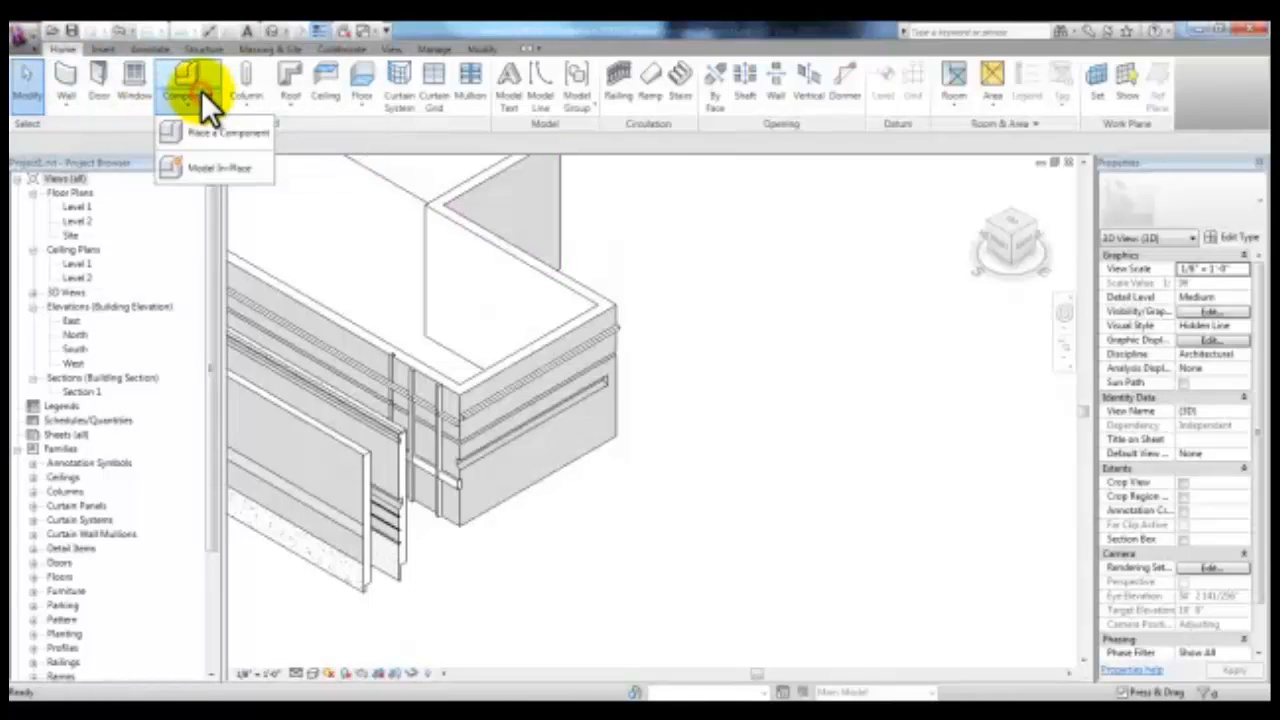
click(201, 169)
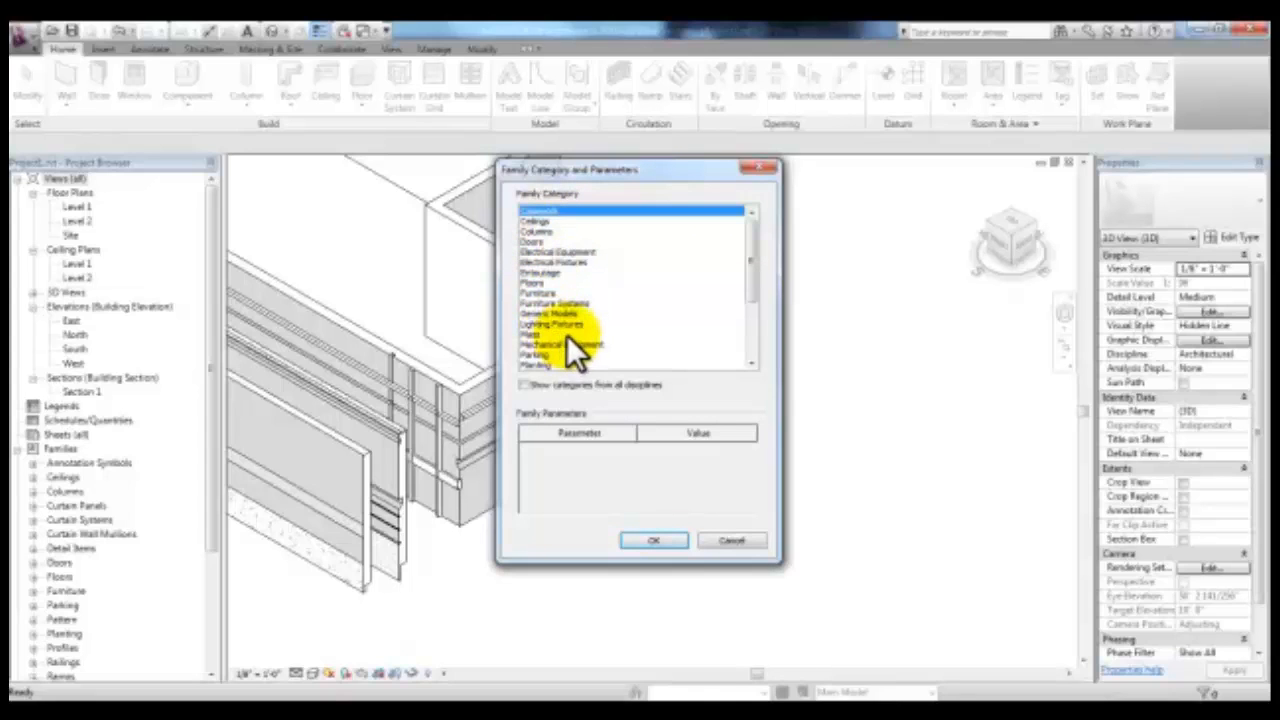
drag(750, 262, 748, 327)
click(528, 354)
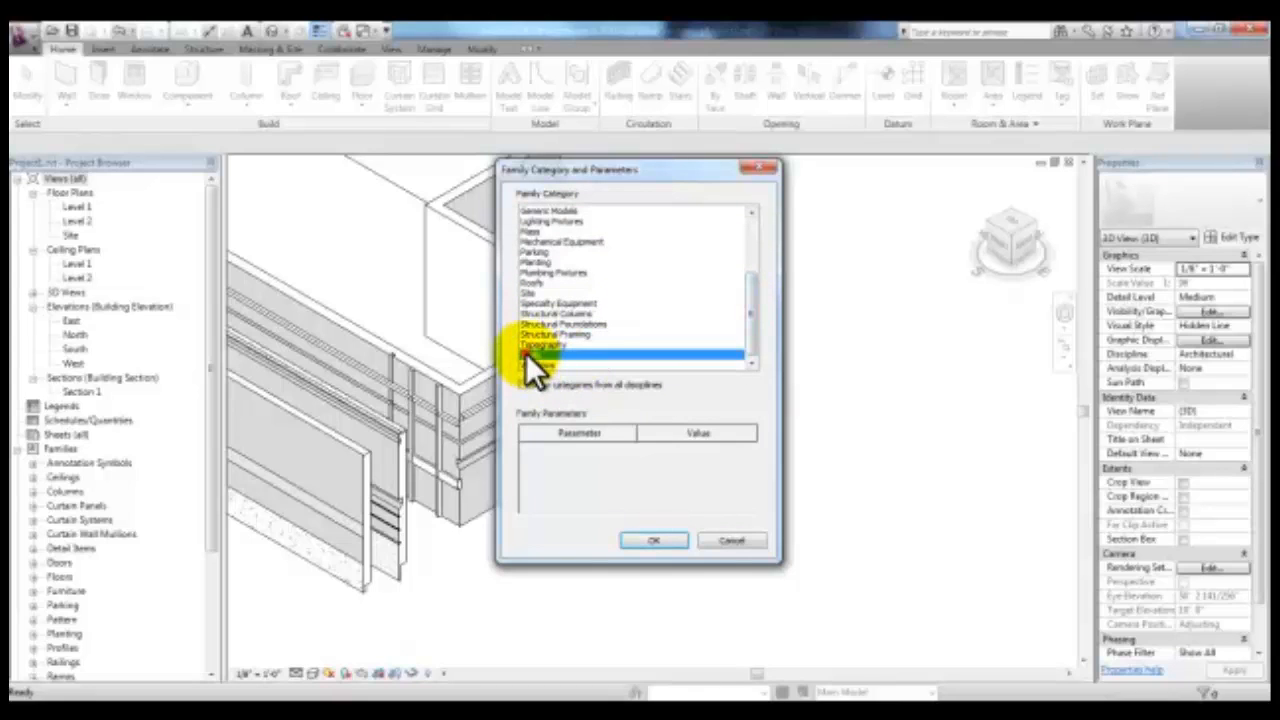
click(632, 543)
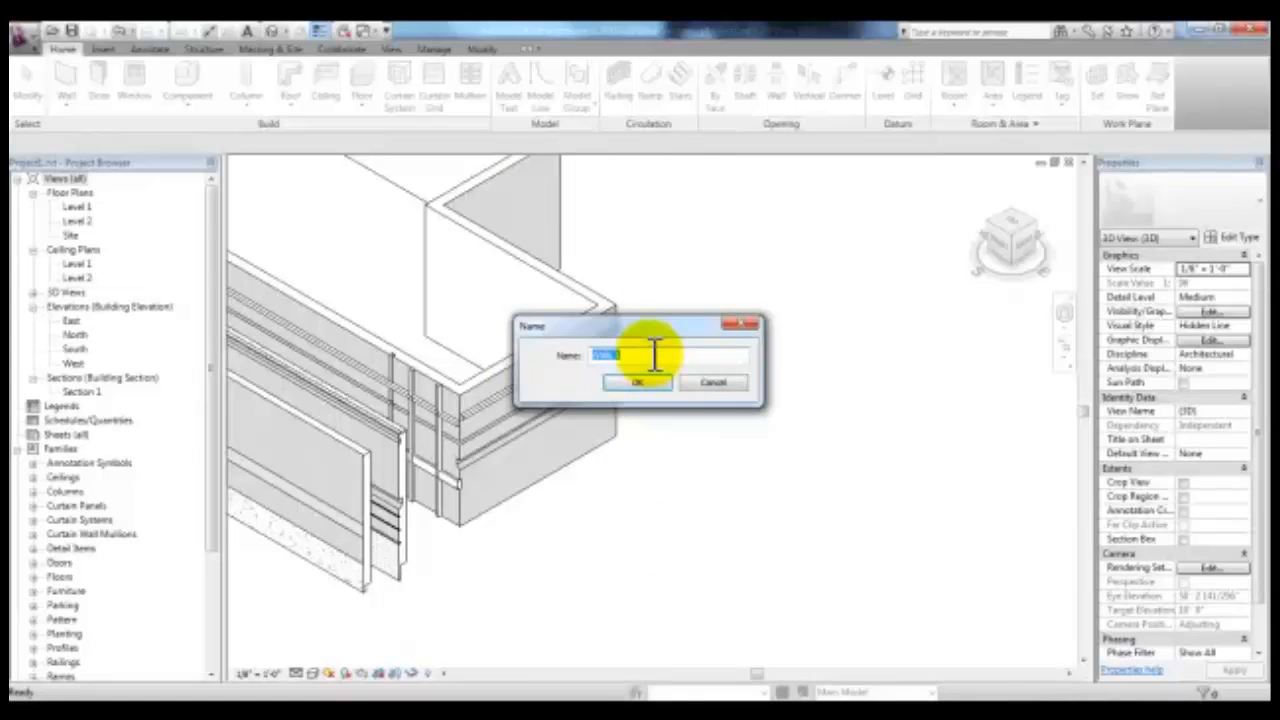
text(In Place)
click(645, 390)
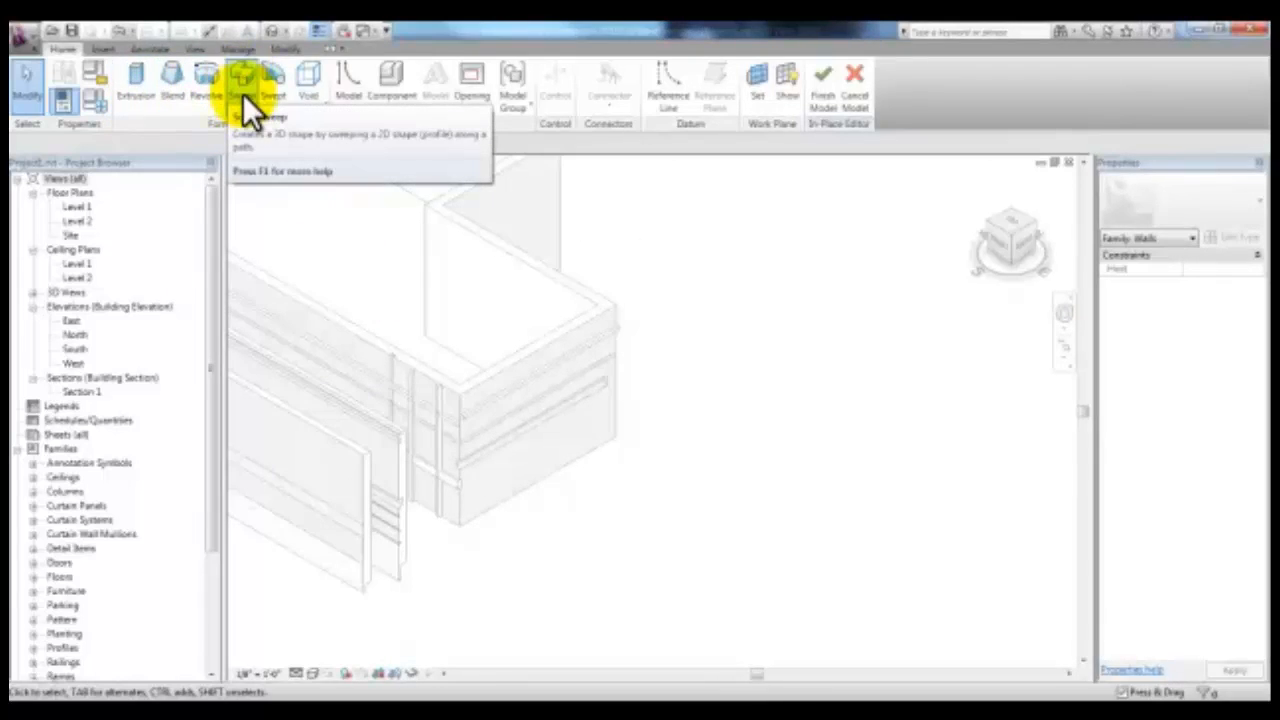
Start a solid sweep and sketch a single straight path line on Level 1 in the open area beside the building
click(243, 97)
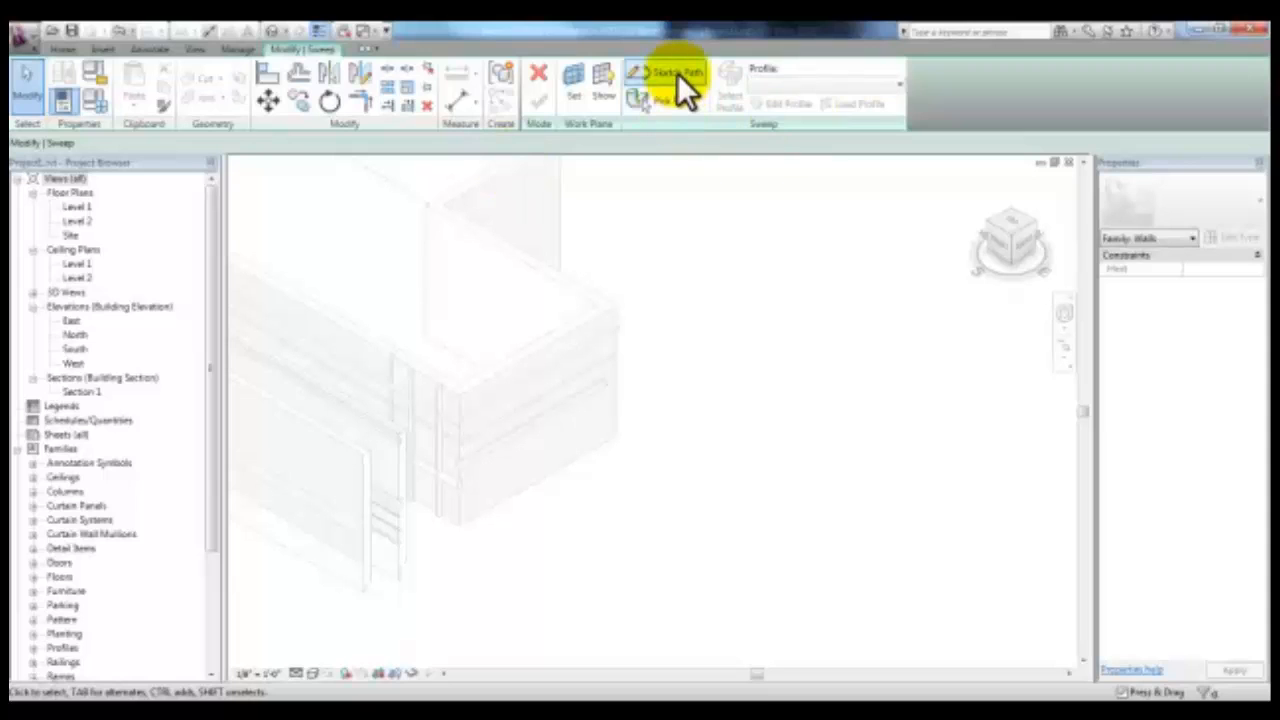
click(678, 72)
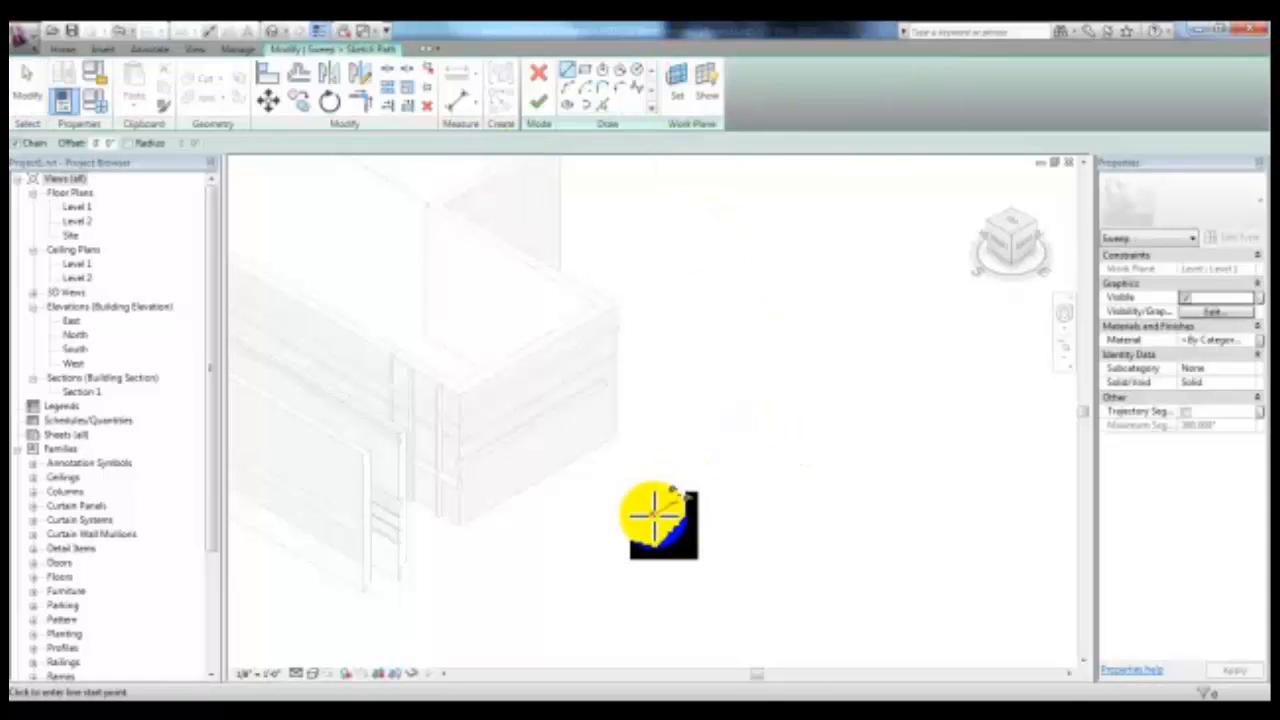
click(648, 512)
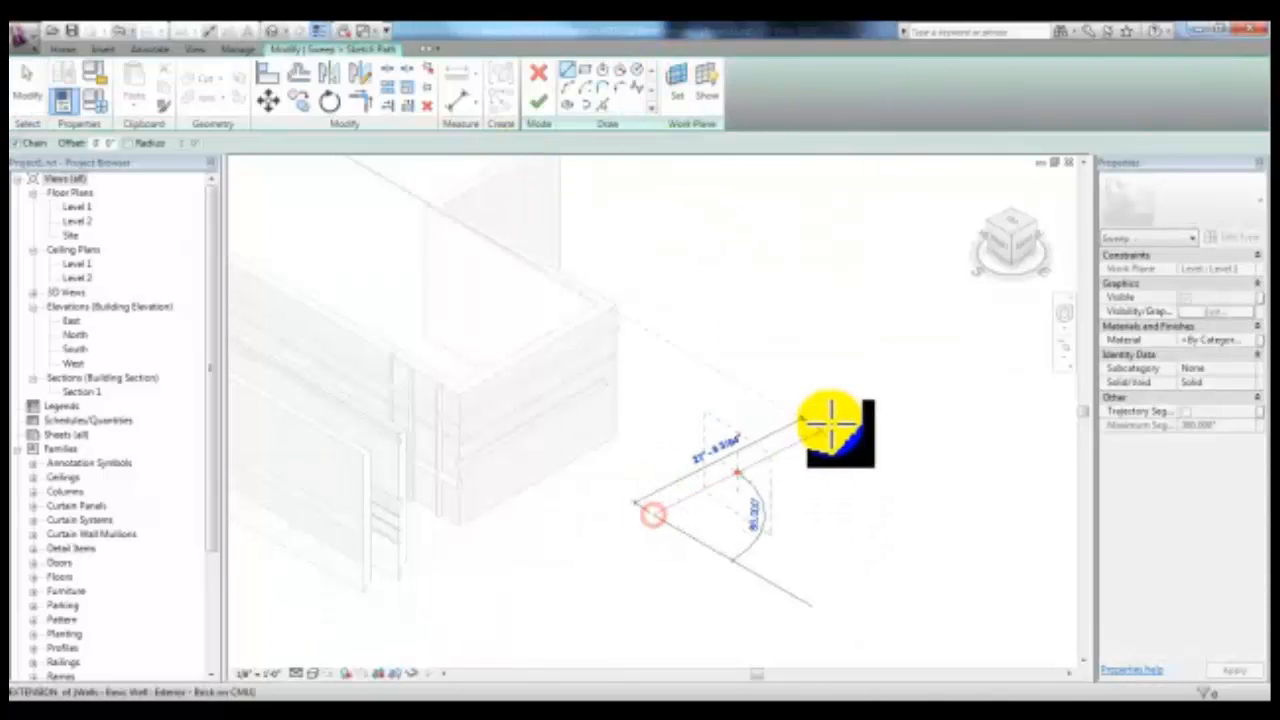
click(906, 350)
key(Escape)
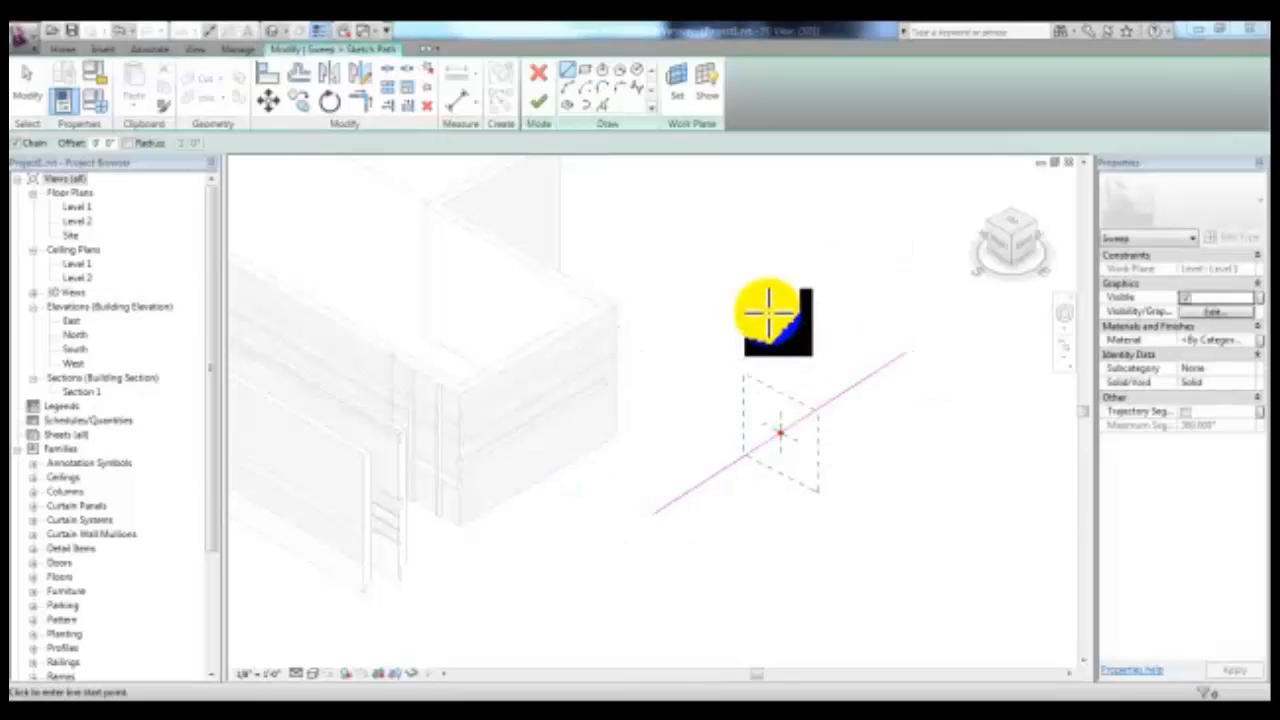
click(535, 102)
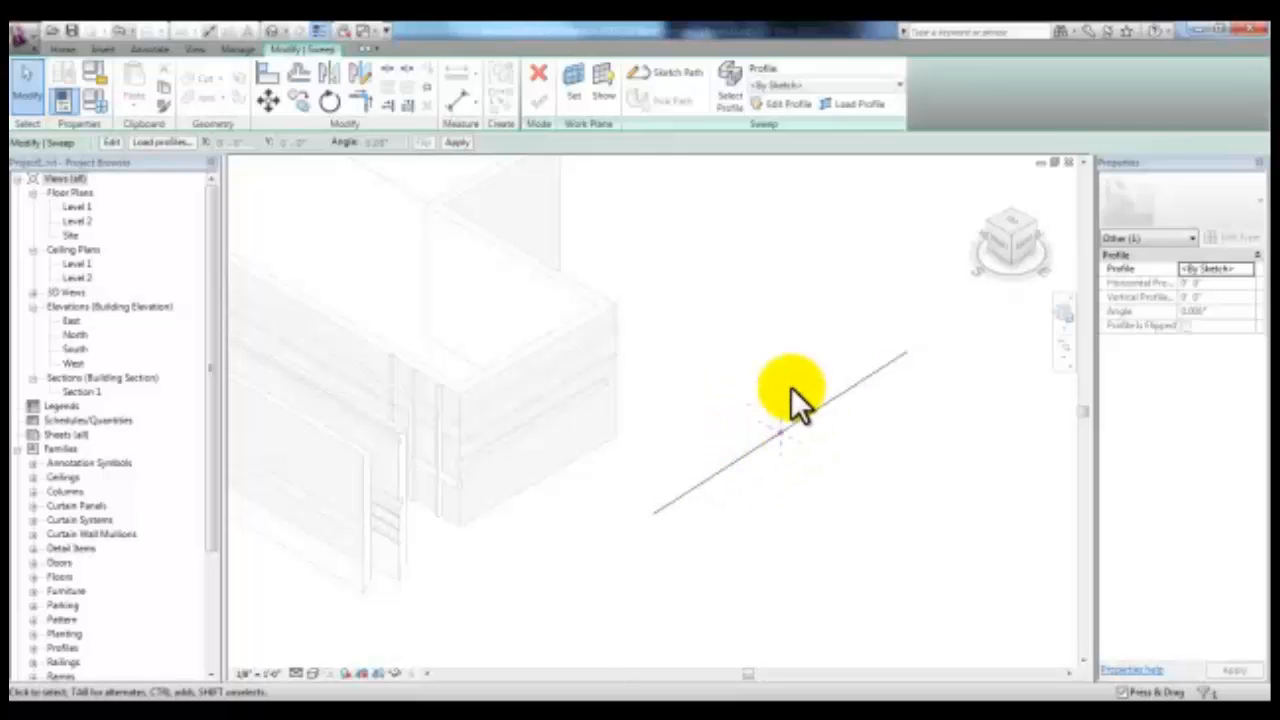
Sketch a closed sweep profile with a vertical back, narrow top and outward-sloping front, and finish the sweep and the in-place wall model
click(780, 452)
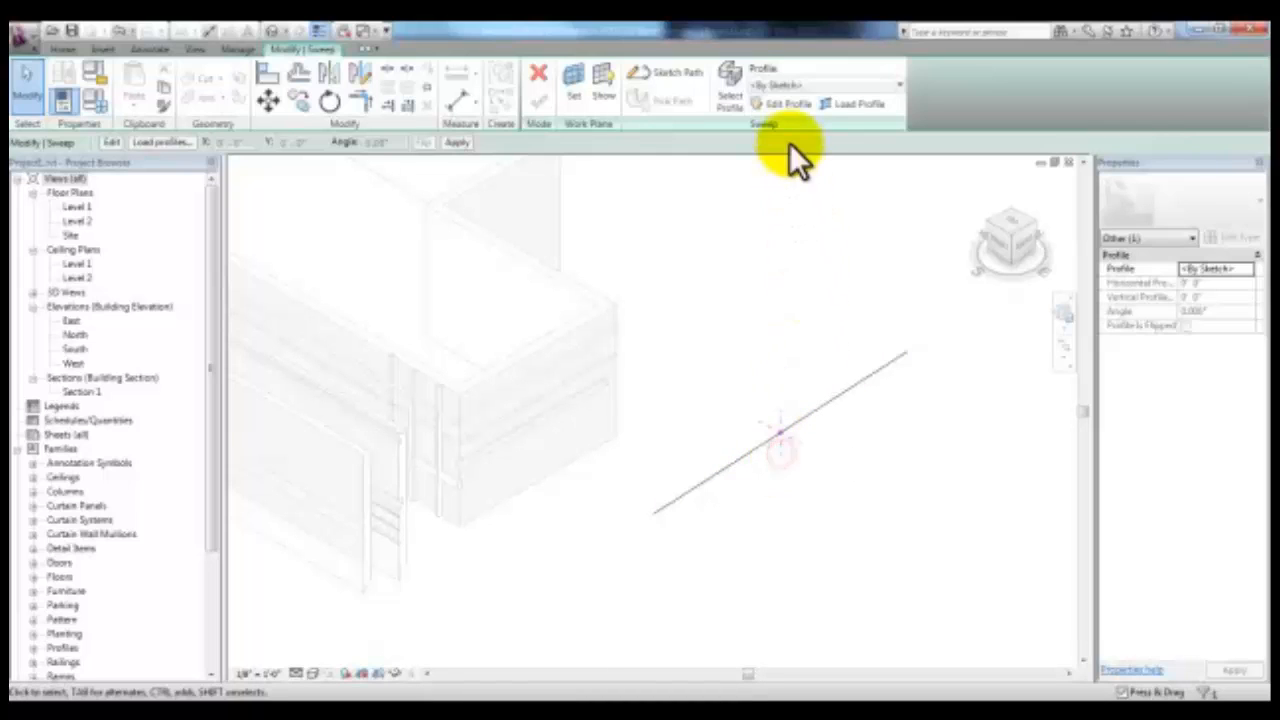
click(784, 105)
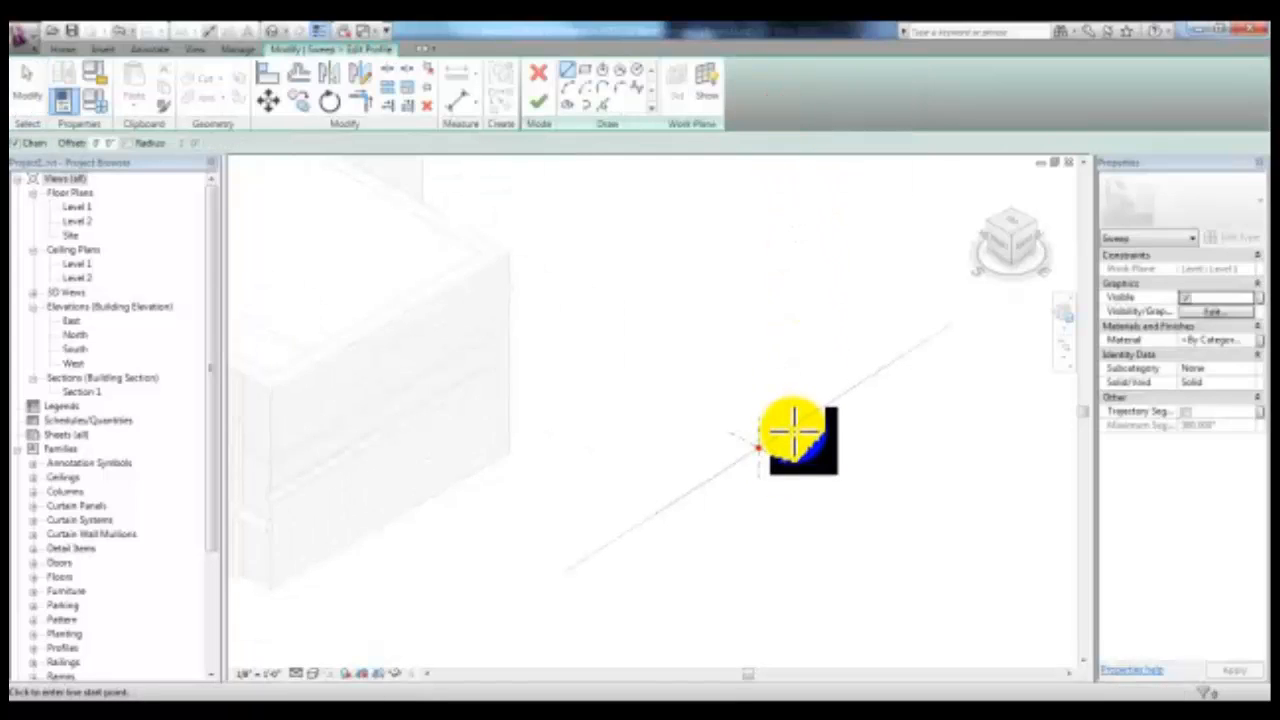
middle_drag(793, 432, 723, 457)
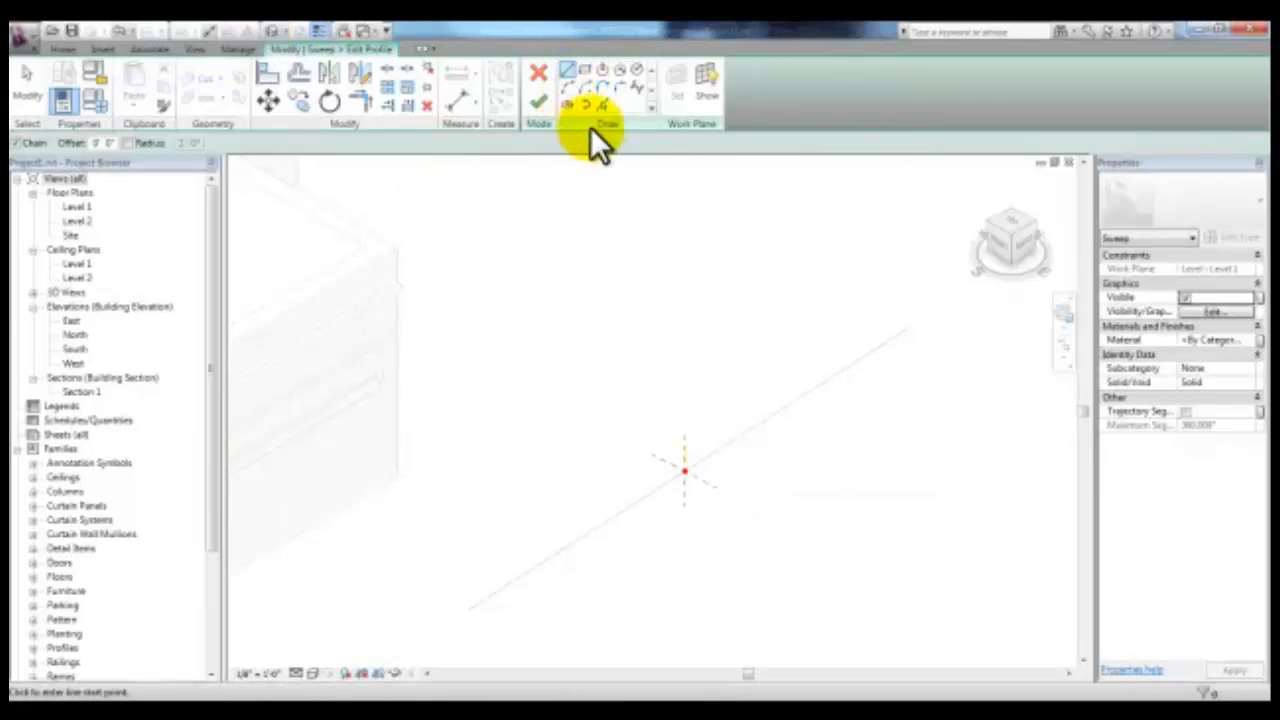
click(684, 462)
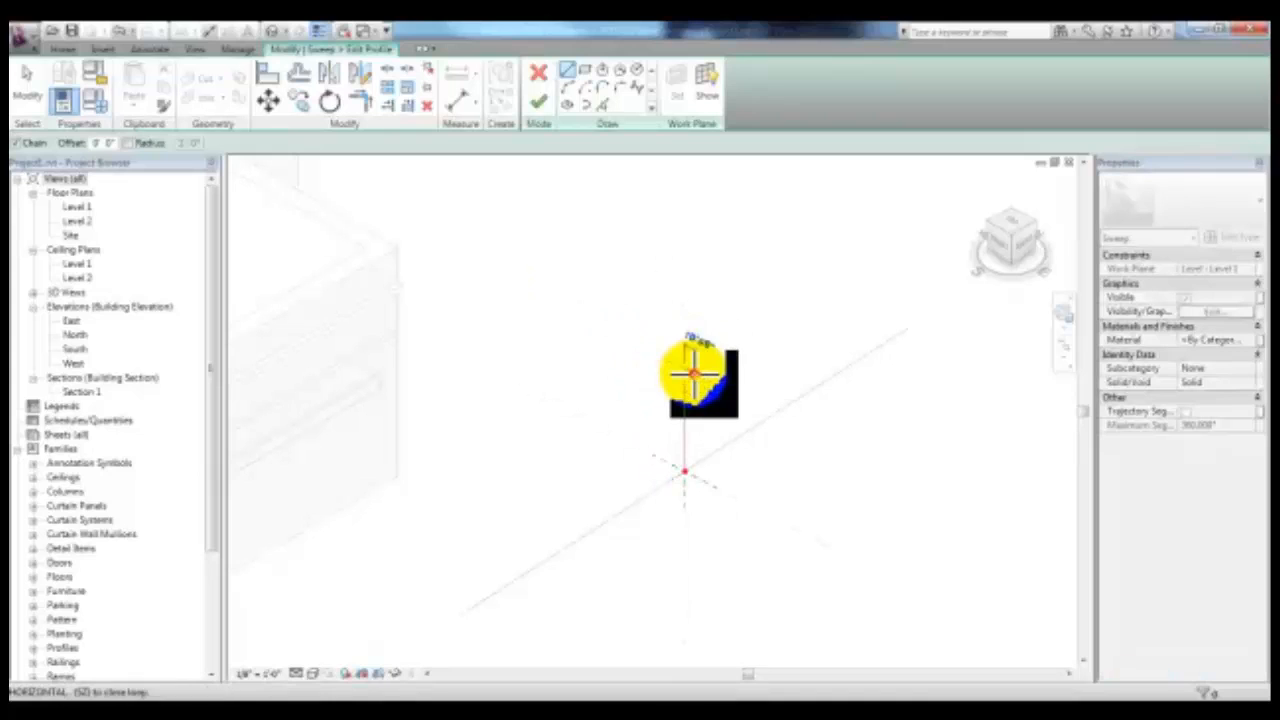
click(690, 370)
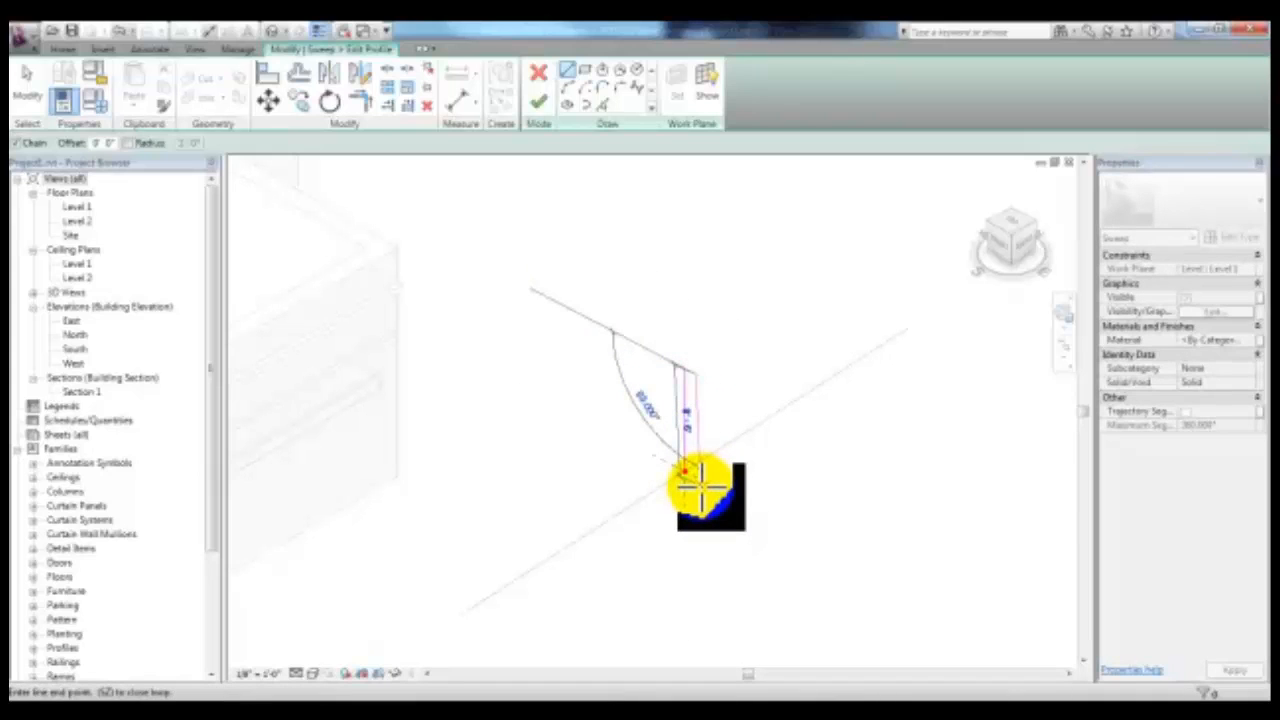
click(692, 472)
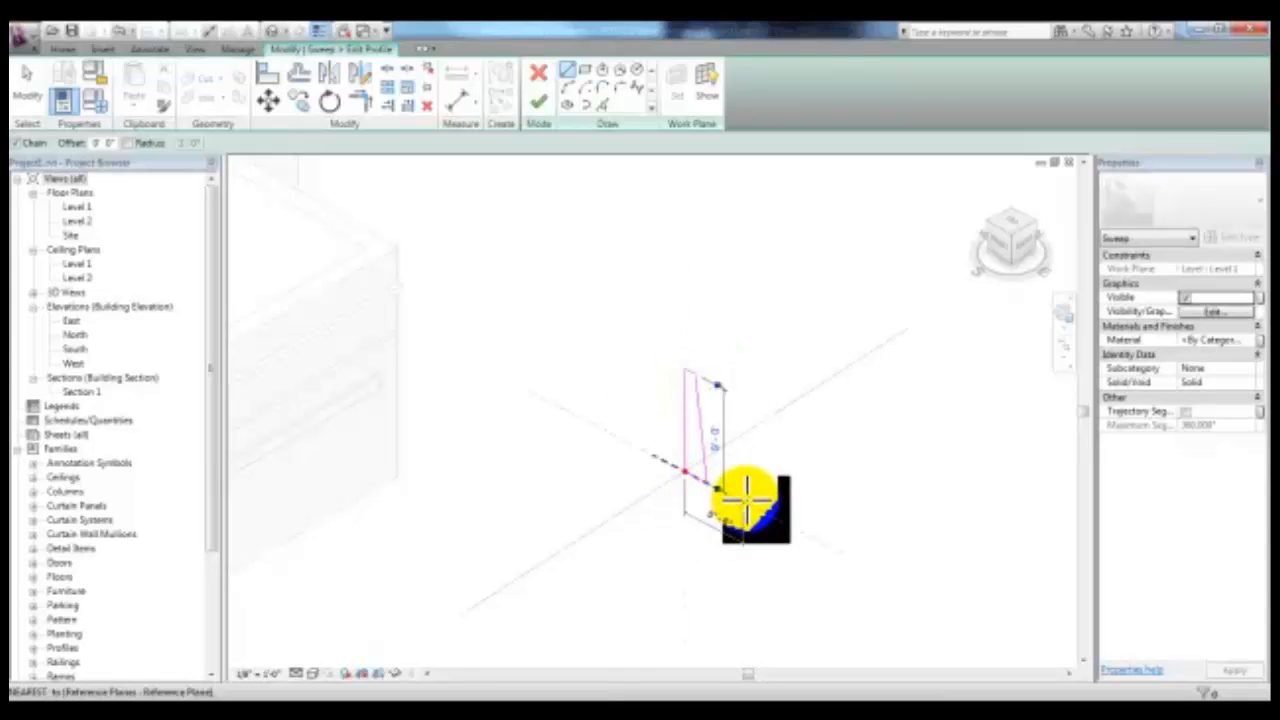
click(540, 103)
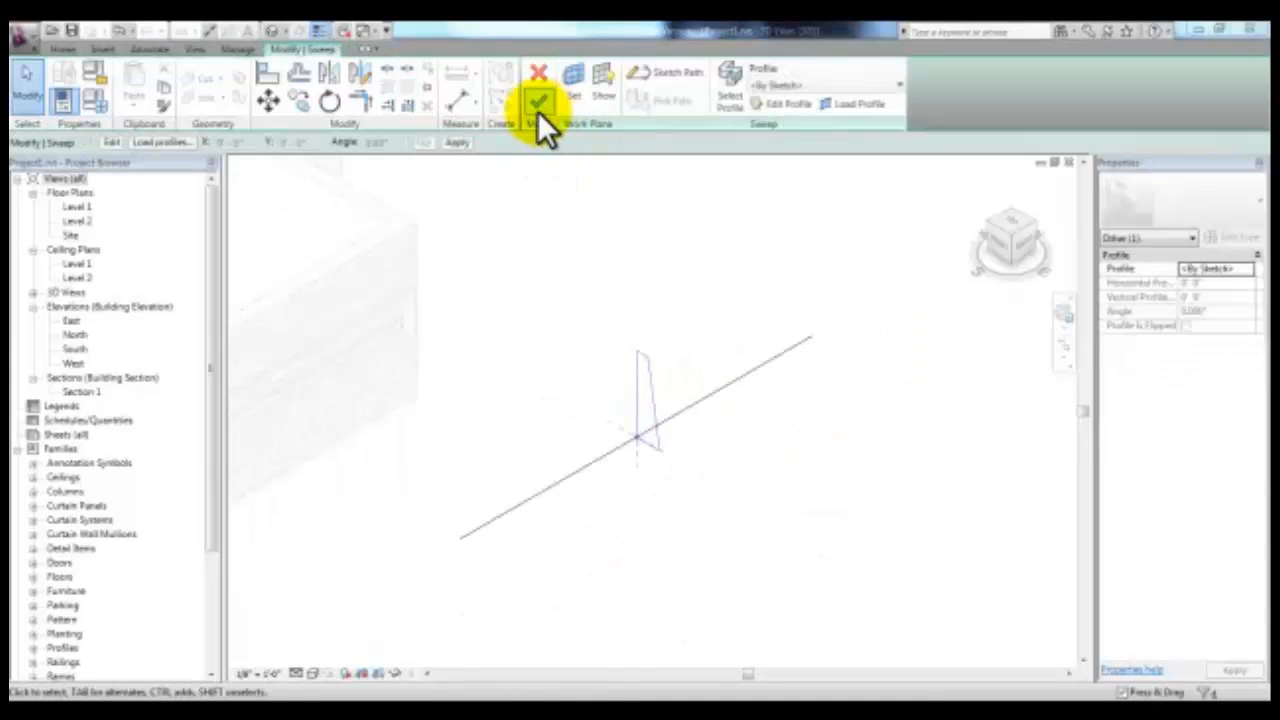
click(532, 104)
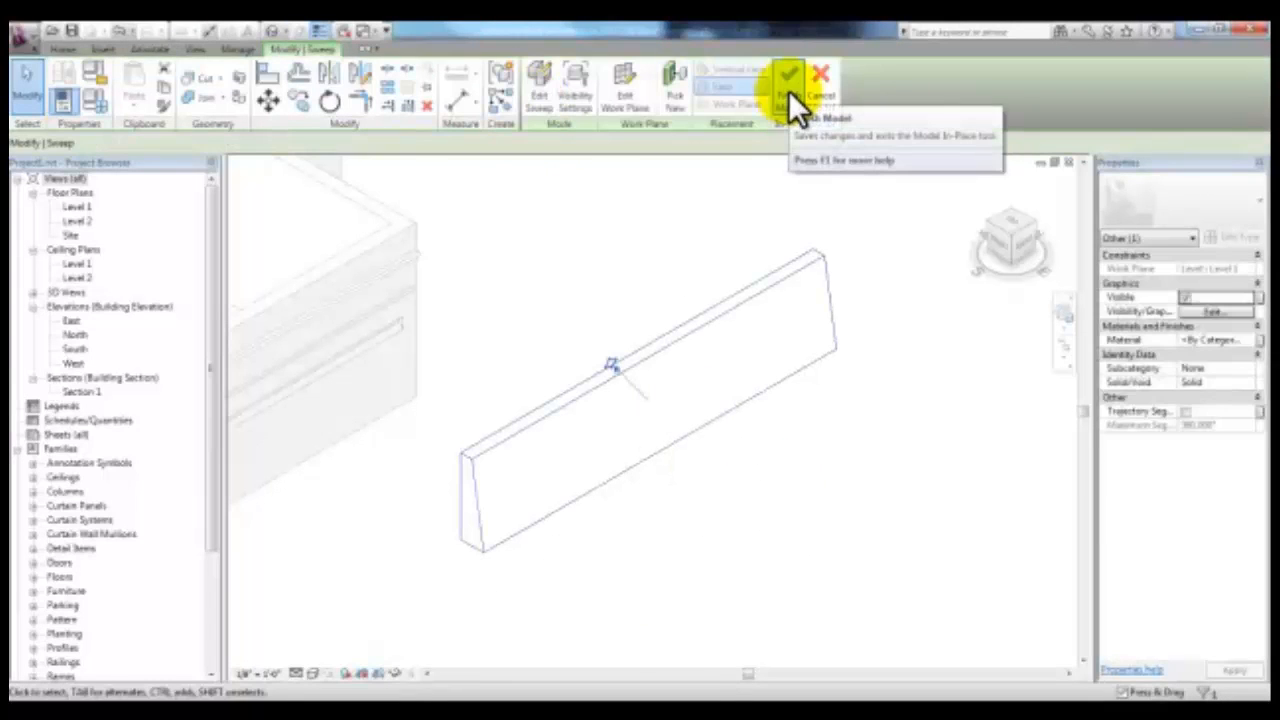
scroll(638, 335, up, 1)
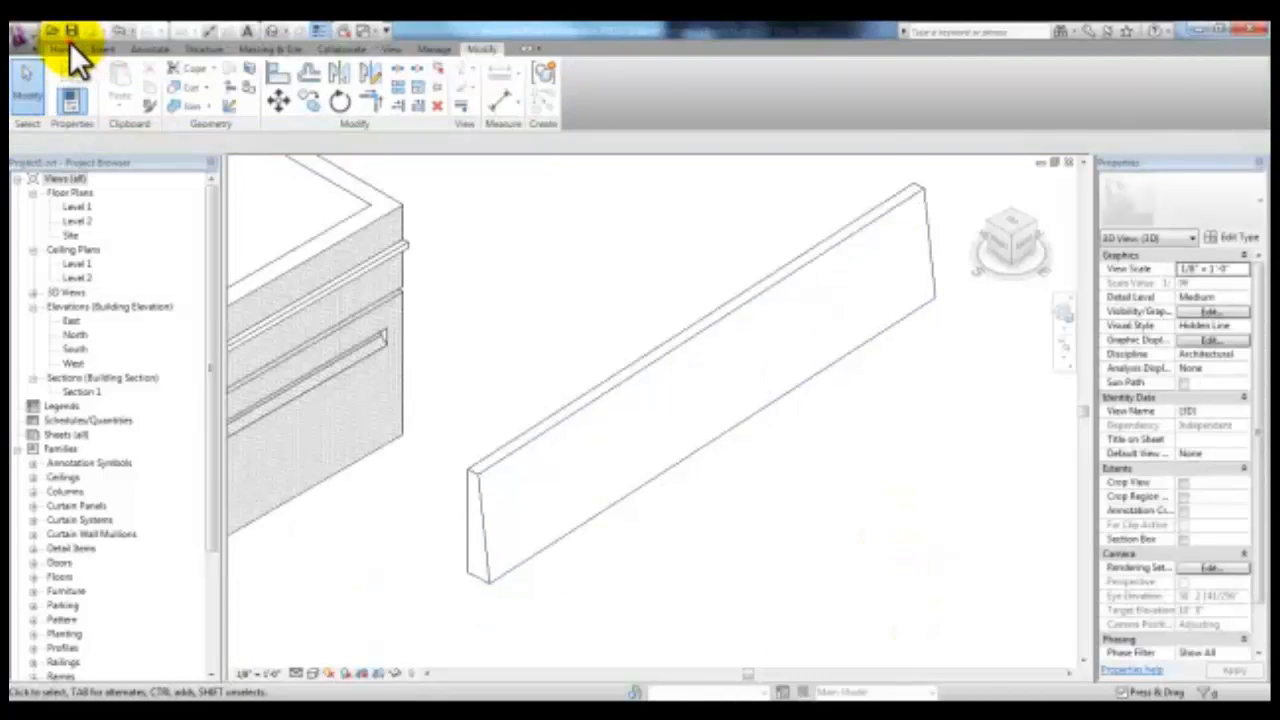
Place a door in the sloping face of the in-place wall, near the end closest to the viewer
click(70, 44)
click(79, 92)
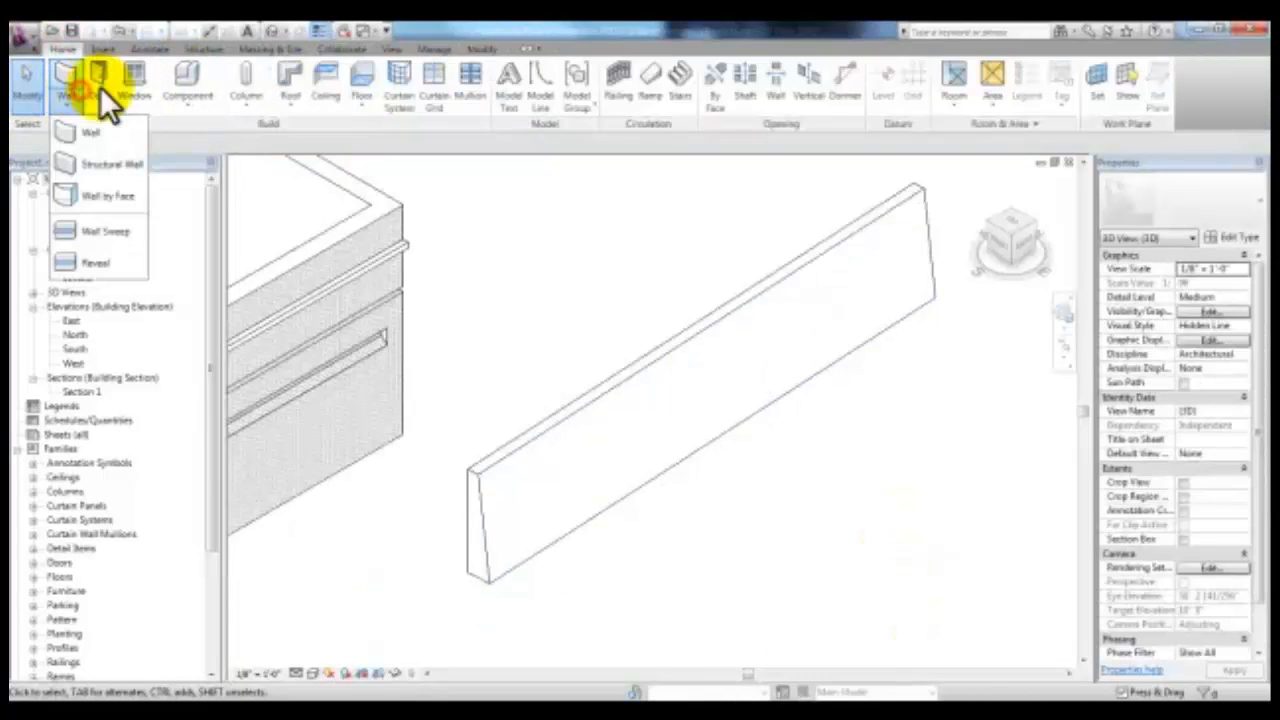
click(100, 87)
click(543, 514)
key(Escape)
key(Escape)
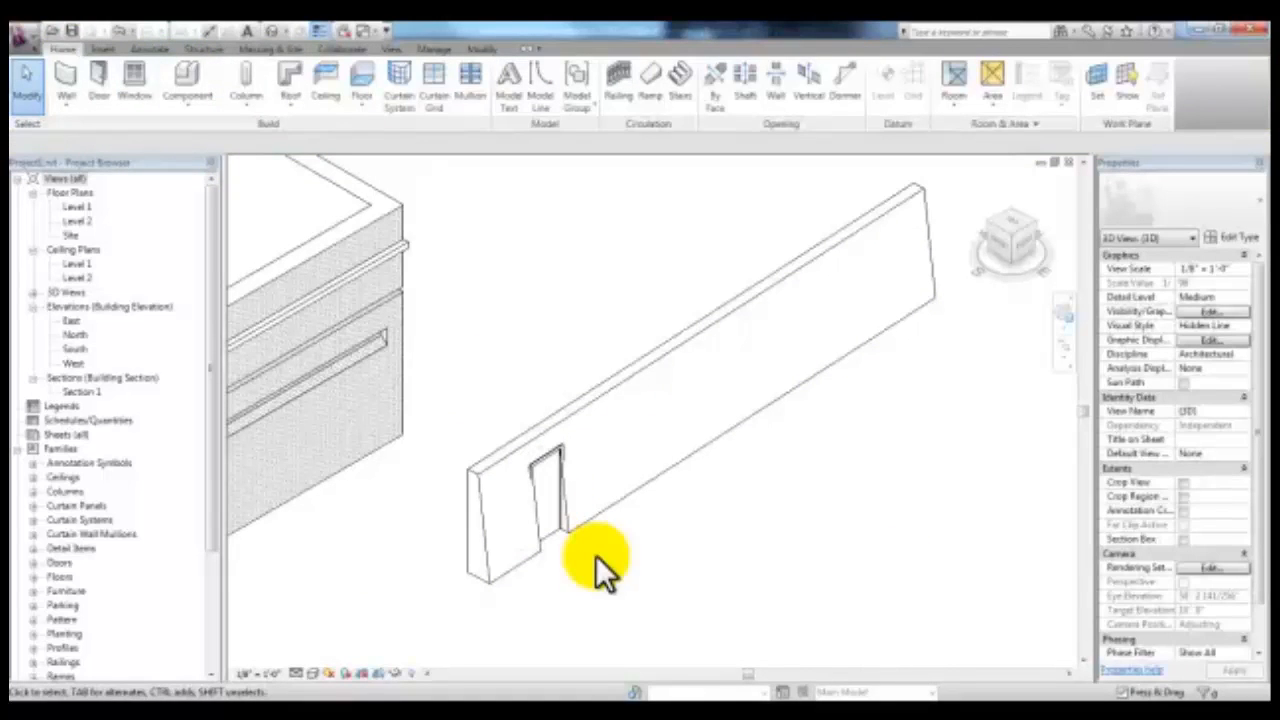
Place a 36" x 48" fixed window in the sloping face of the in-place wall, next to the door
click(132, 94)
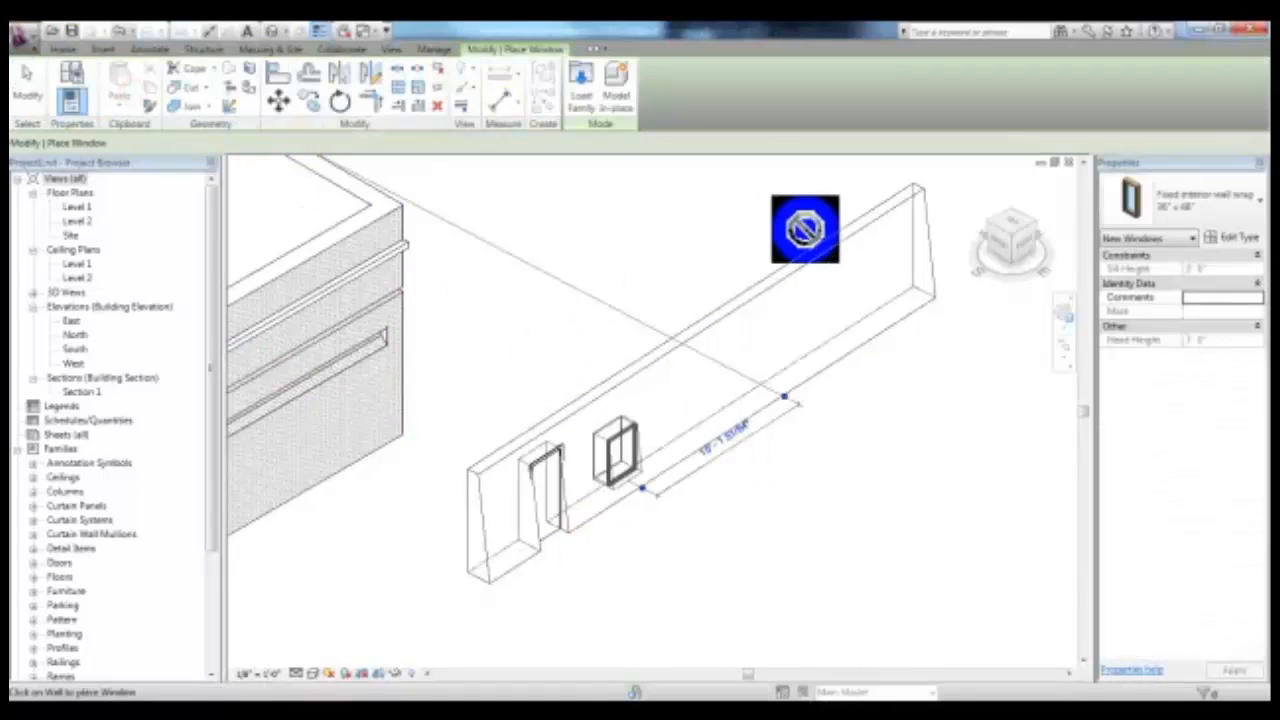
click(752, 542)
key(Escape)
key(Escape)
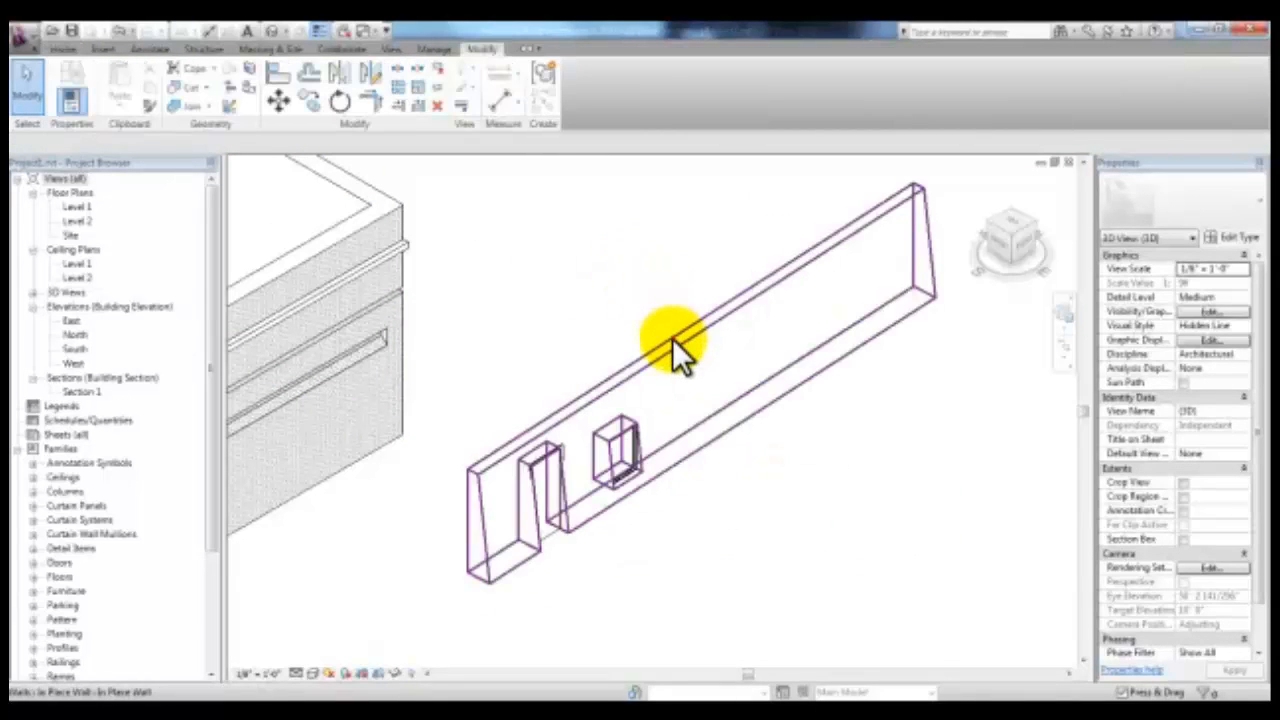
Edit the in-place wall, assign the Concrete material to its sweep, and finish the model
click(672, 338)
click(602, 116)
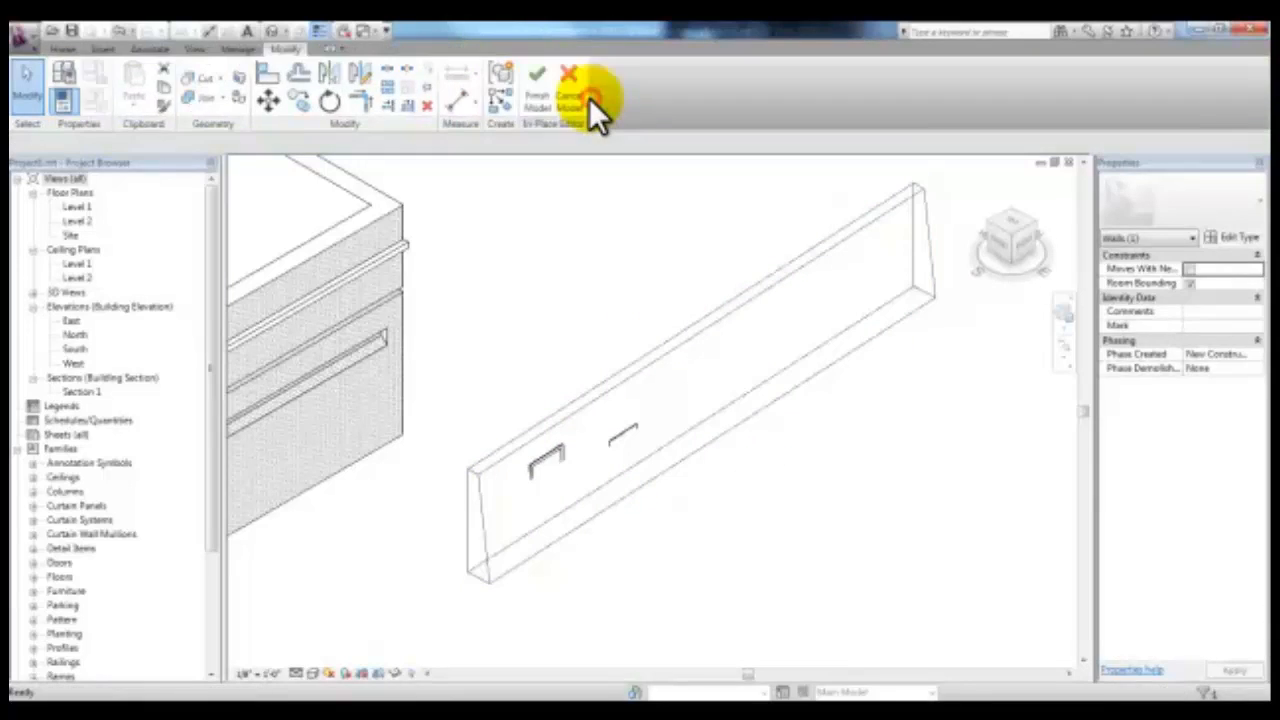
click(672, 343)
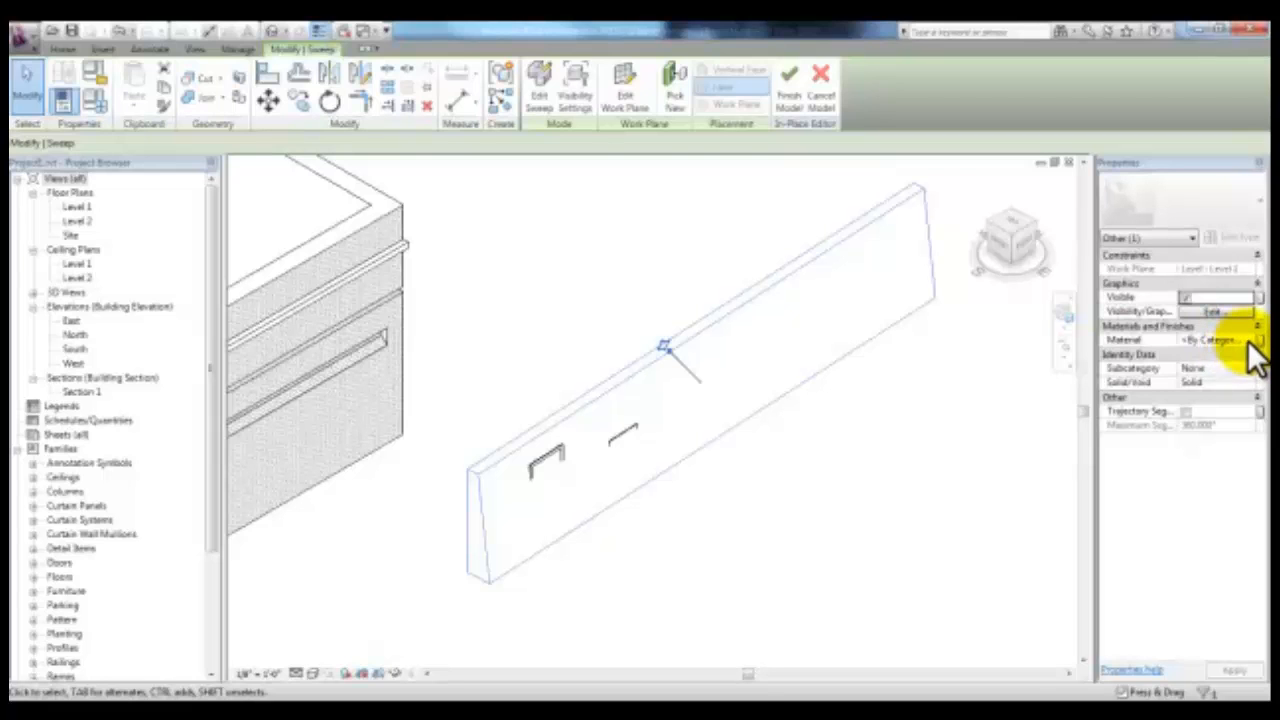
click(1240, 341)
click(1255, 341)
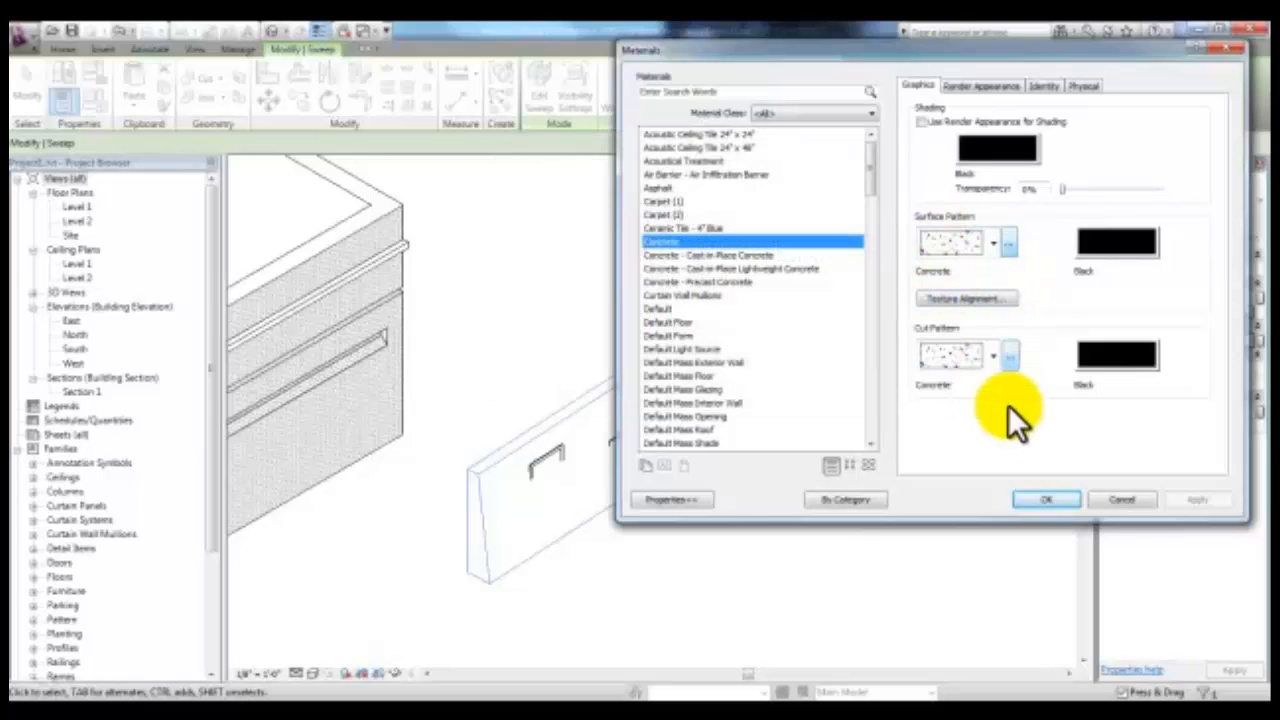
click(1048, 491)
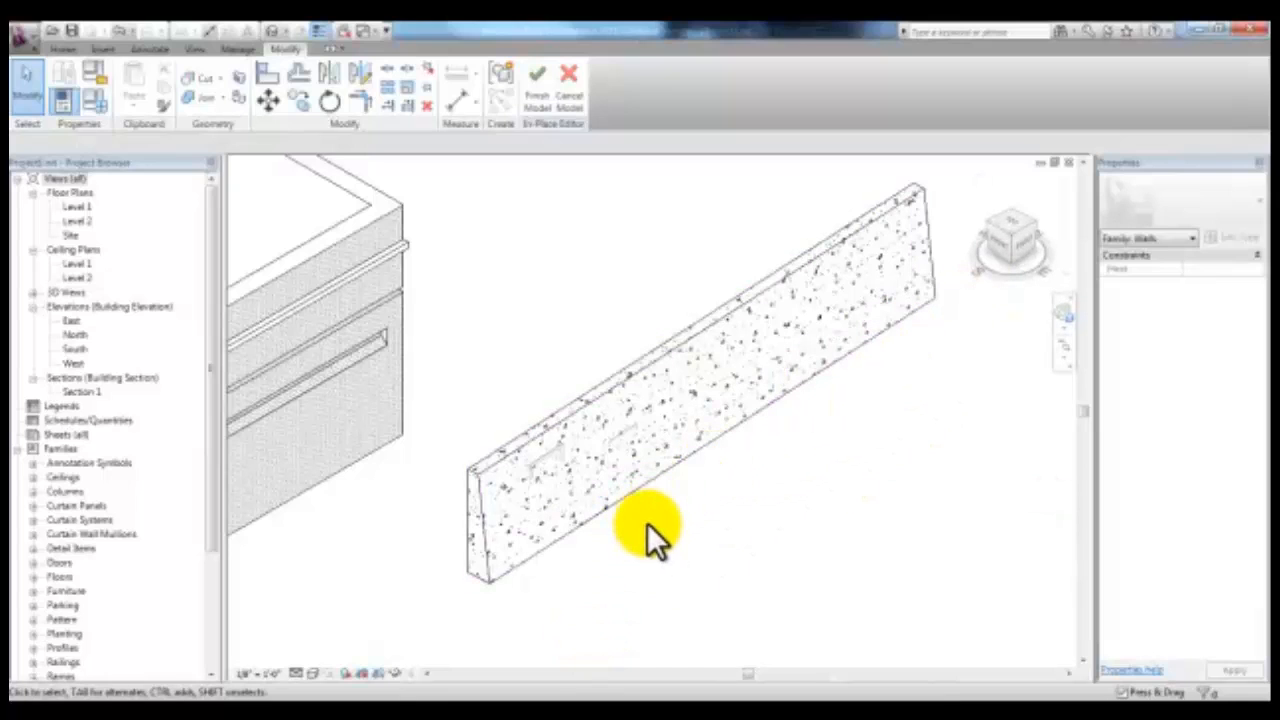
click(539, 89)
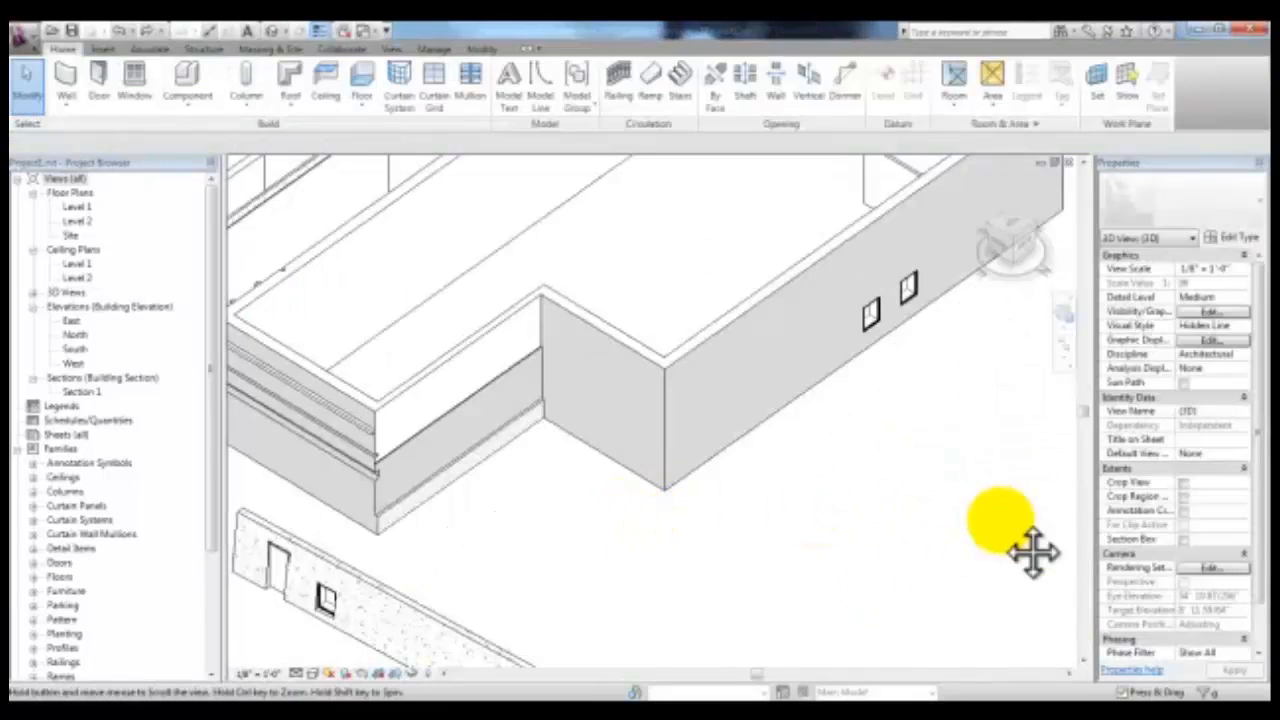
Draw a Curtain Wall 1 segment about 80 feet long and 20' high on Level 1, in the open area alongside the building
middle_drag(1030, 545, 505, 527)
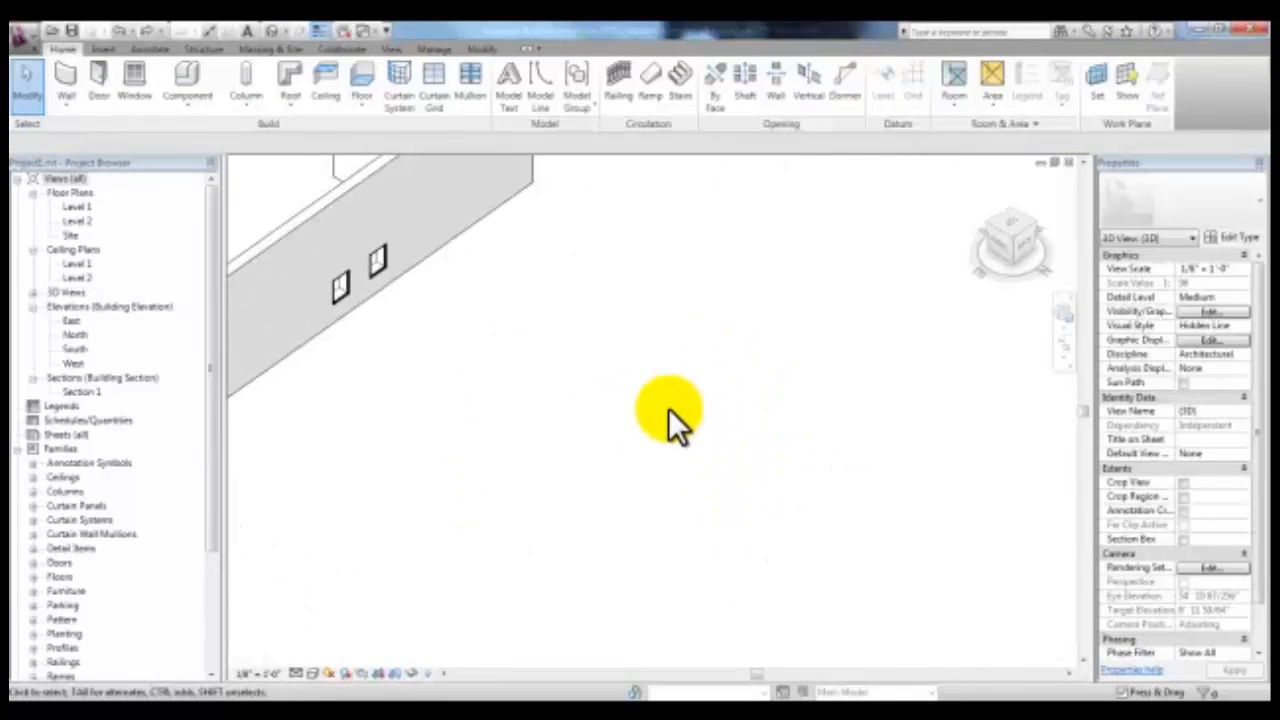
click(62, 86)
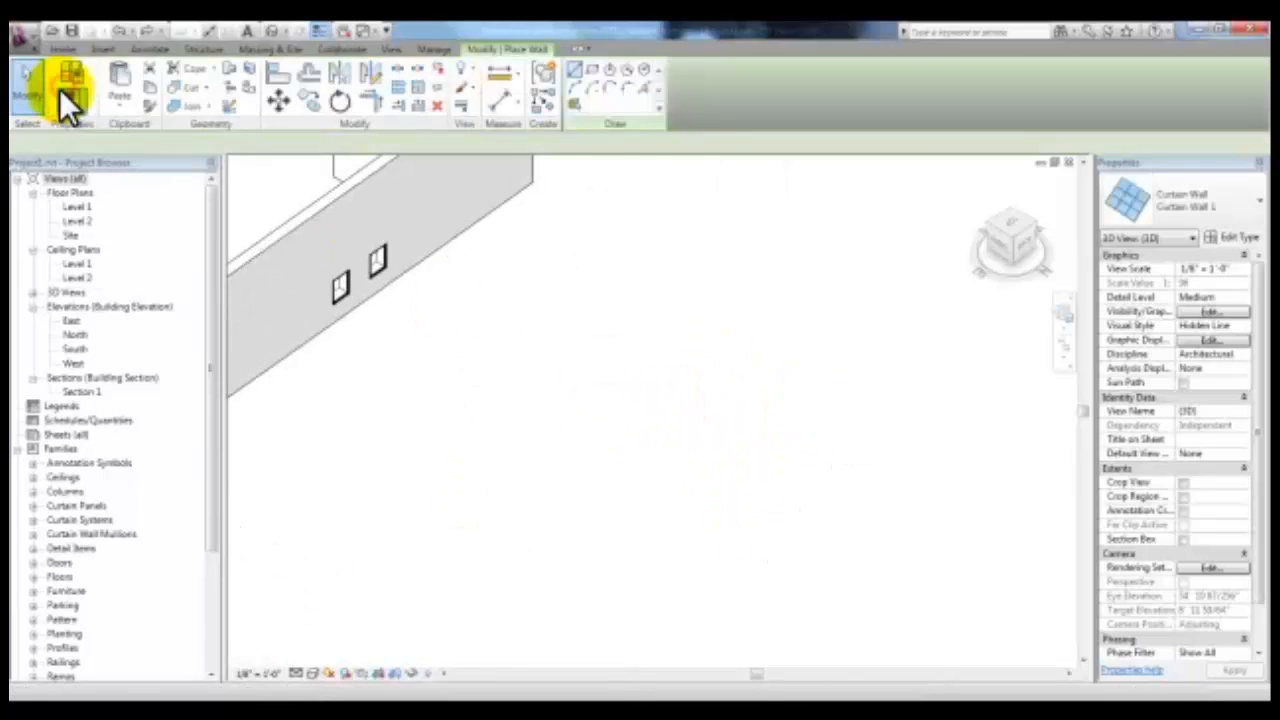
click(1241, 206)
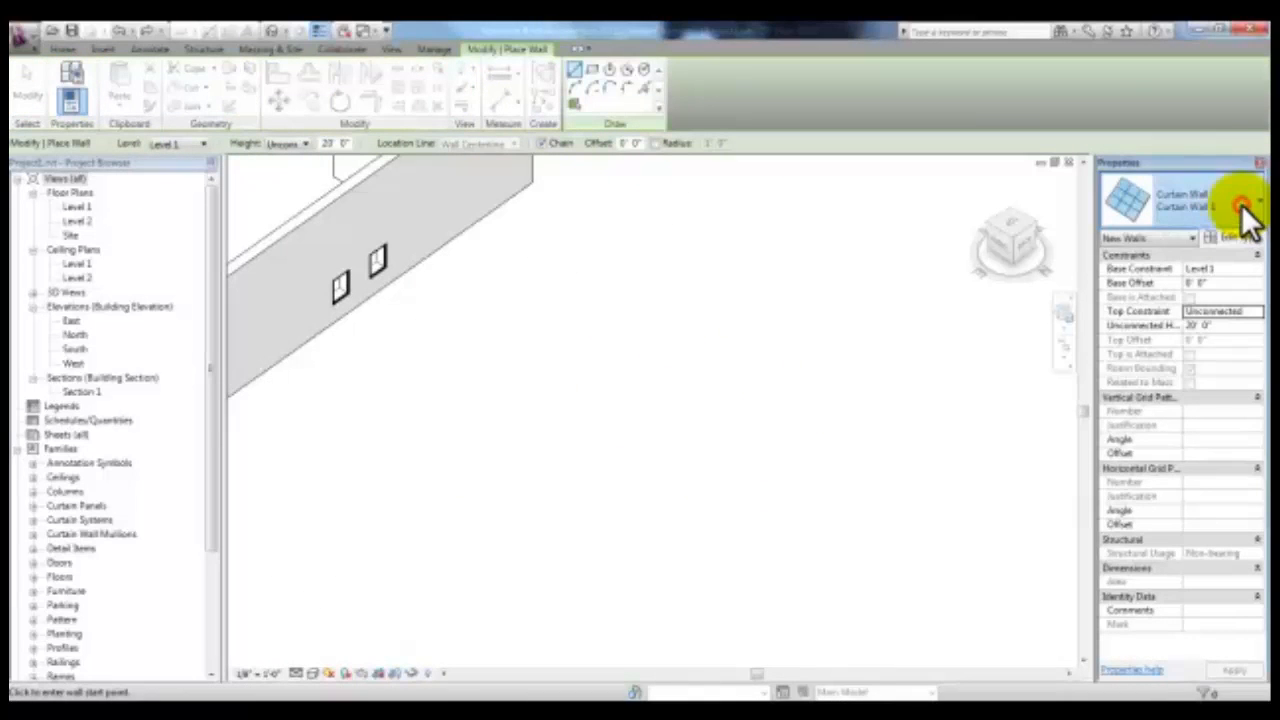
click(1246, 207)
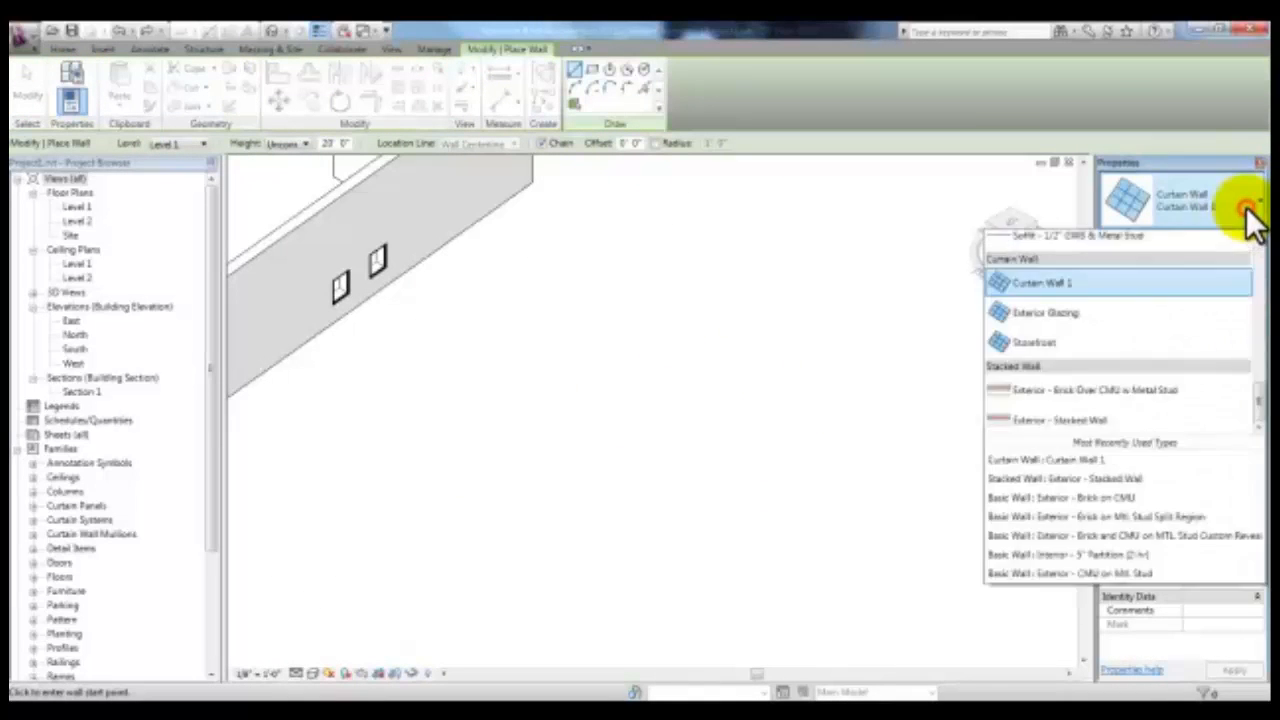
click(1048, 293)
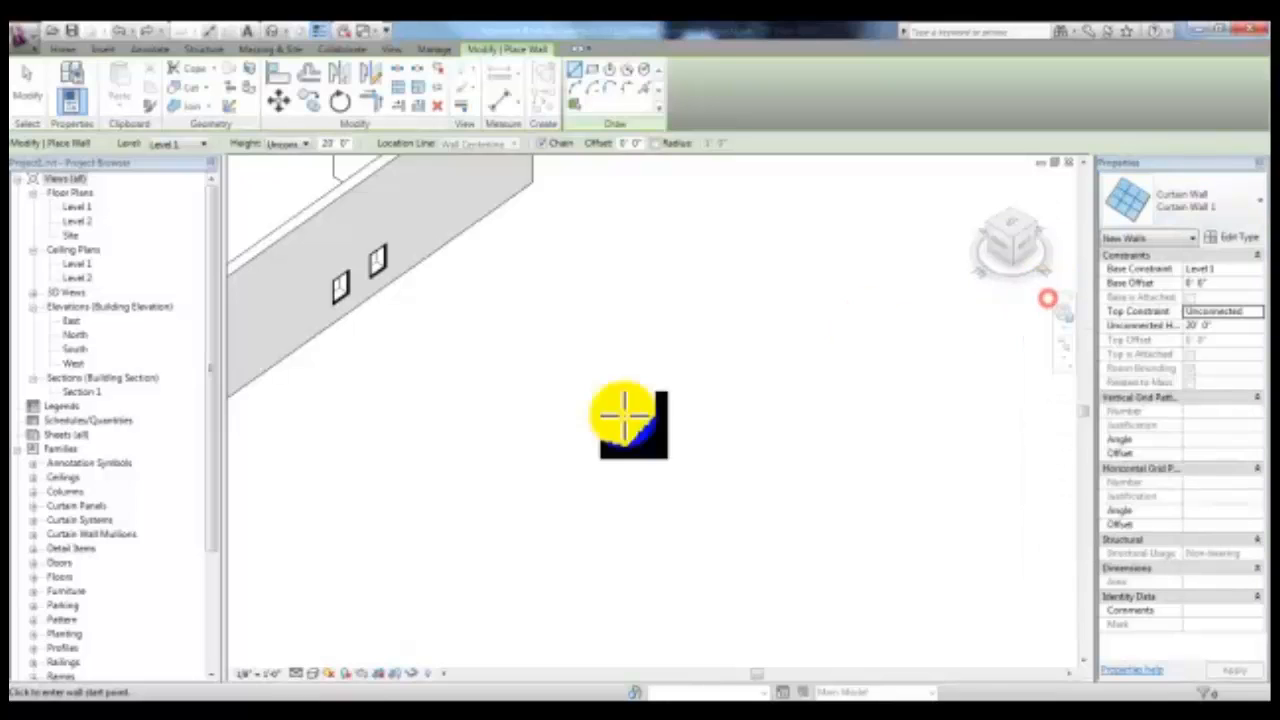
click(368, 600)
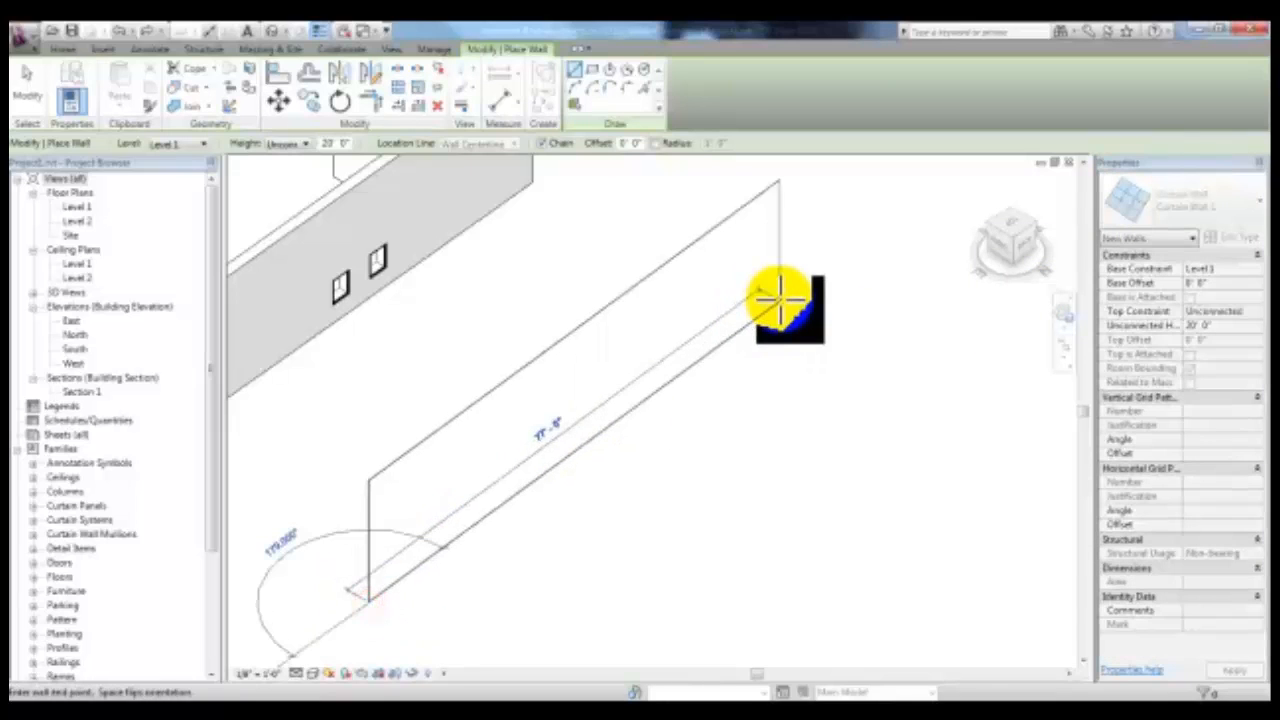
click(784, 288)
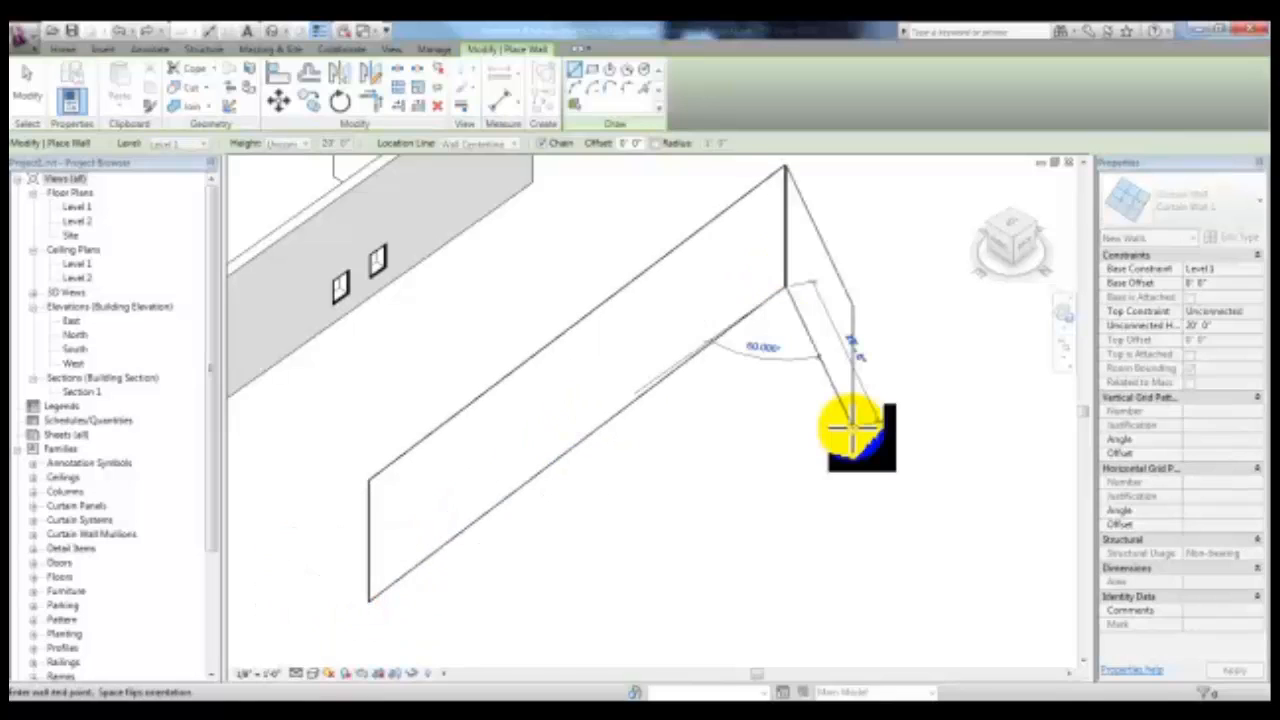
key(Escape)
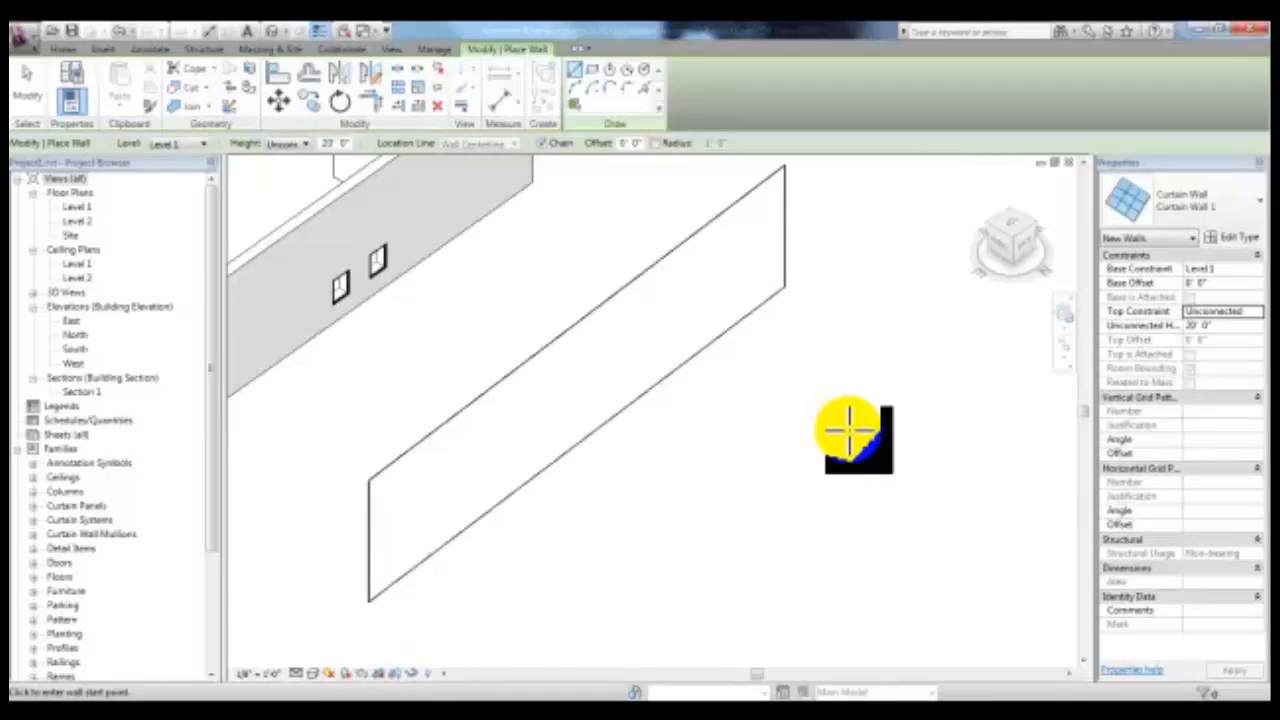
key(Escape)
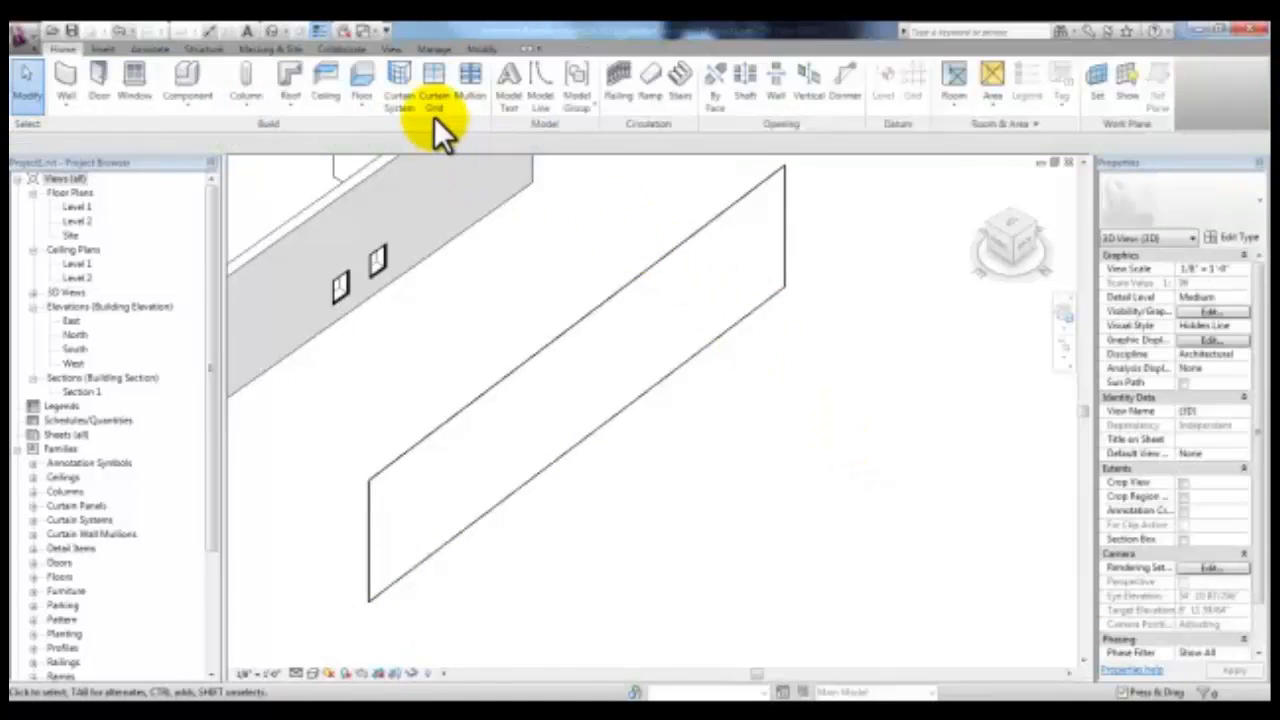
Add five vertical curtain grid lines across all segments of the curtain wall, roughly 12 to 13 feet apart
click(430, 92)
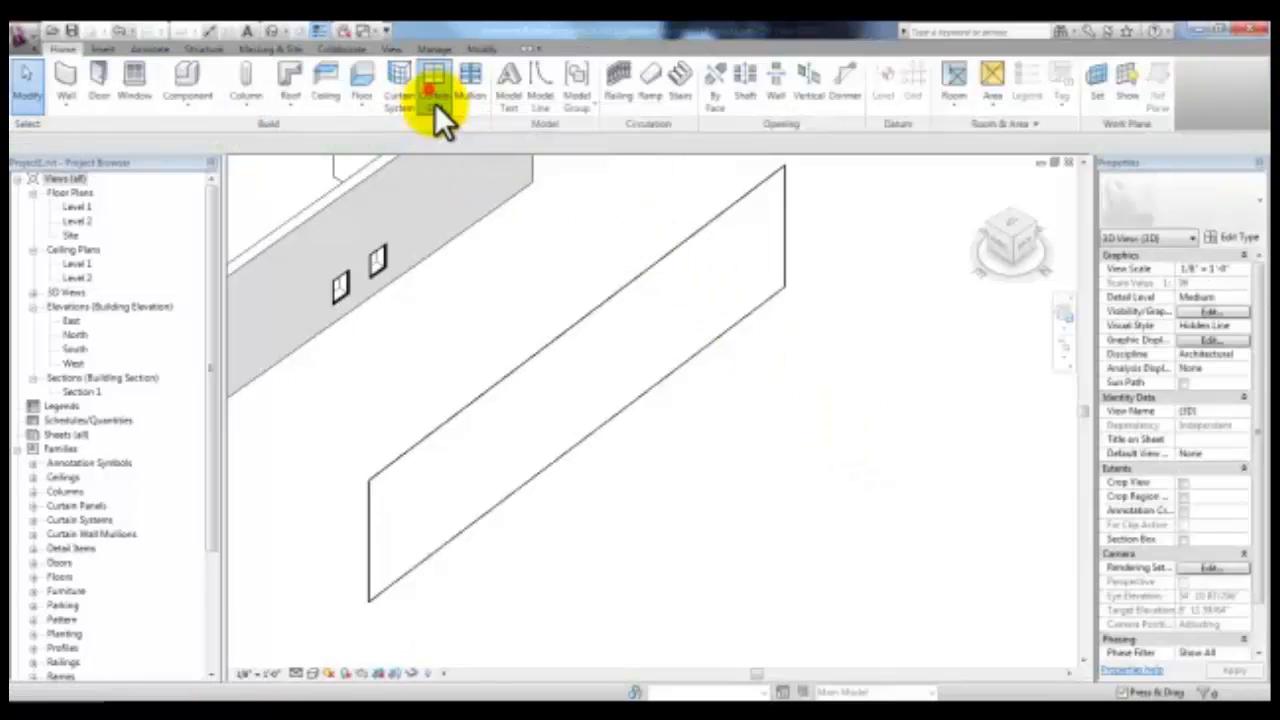
click(432, 436)
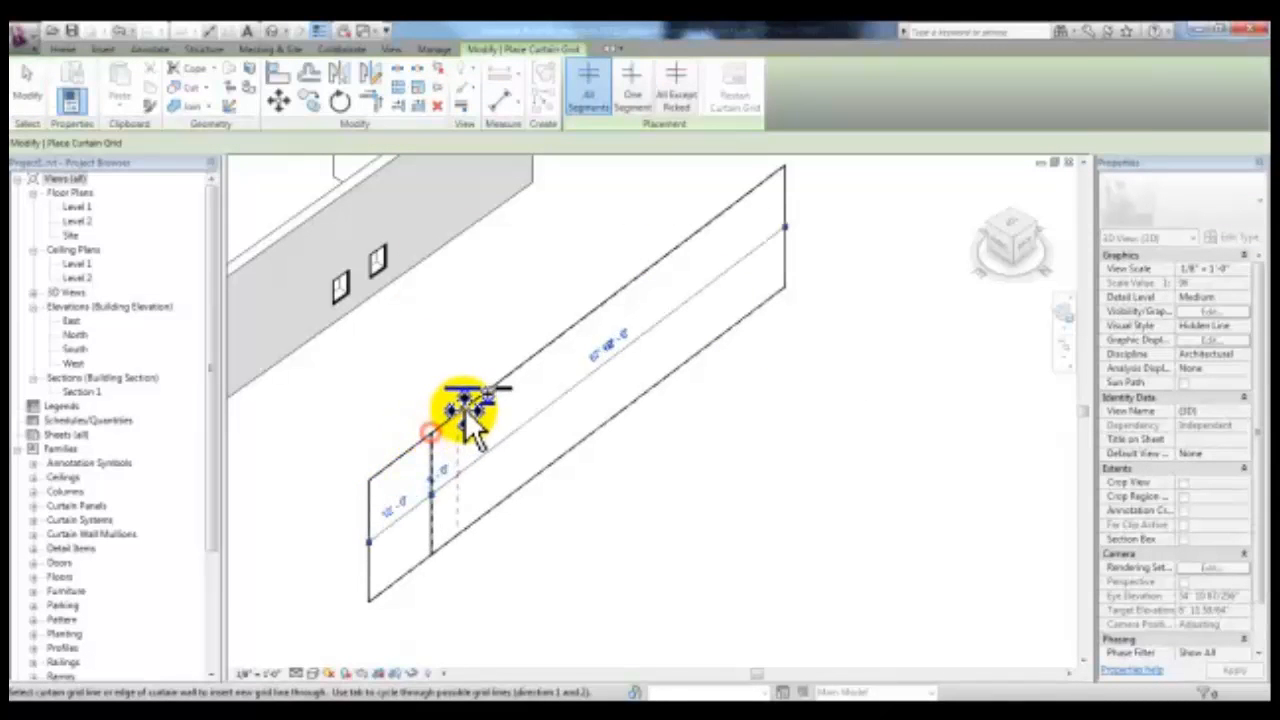
click(502, 380)
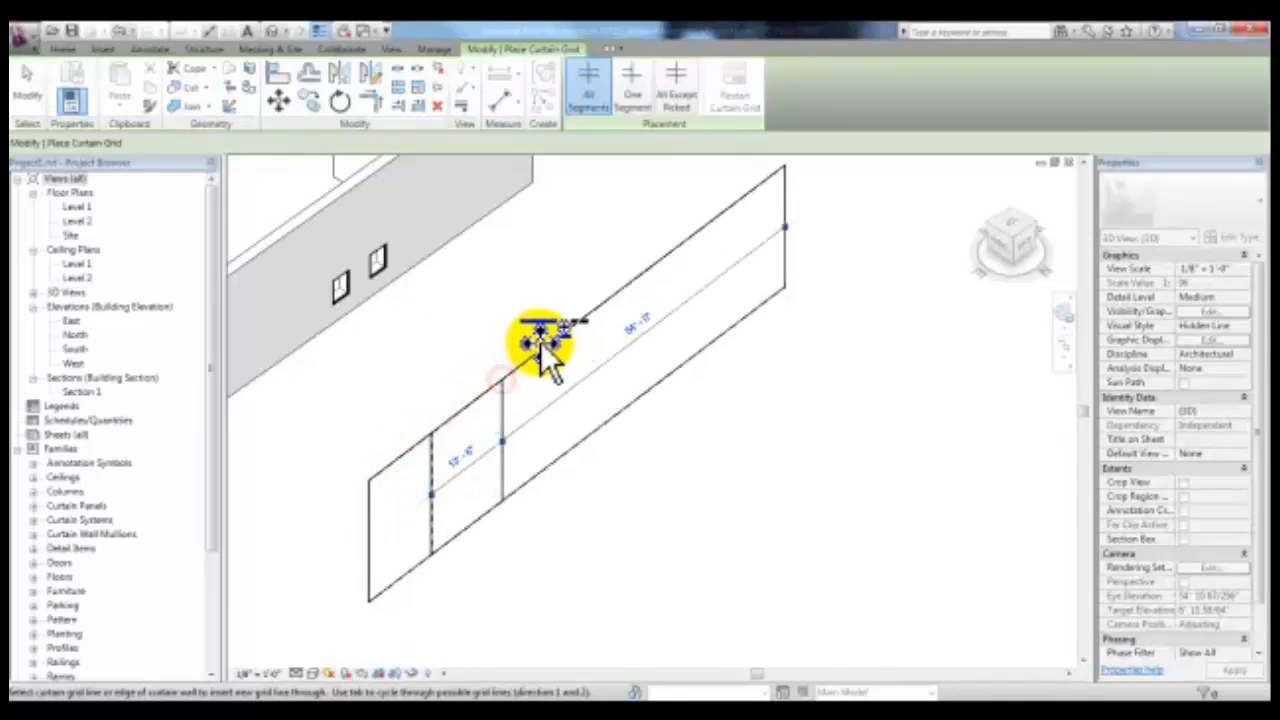
click(565, 330)
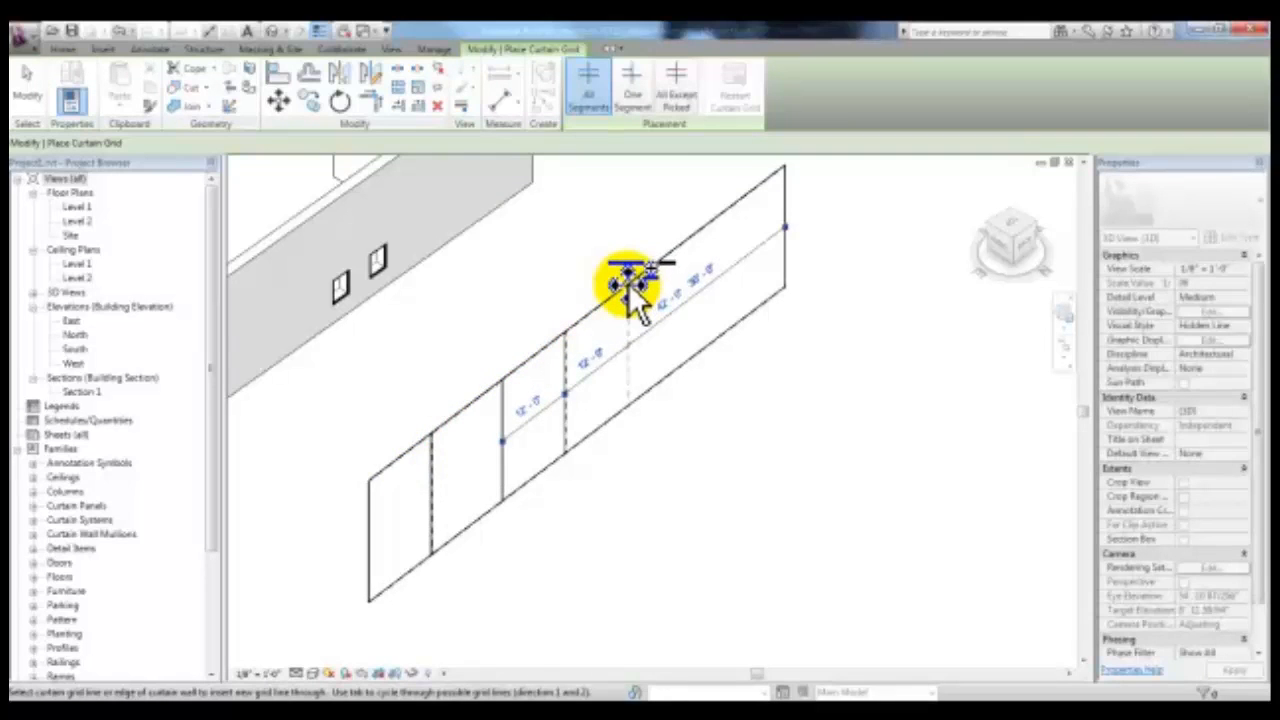
click(628, 283)
click(707, 240)
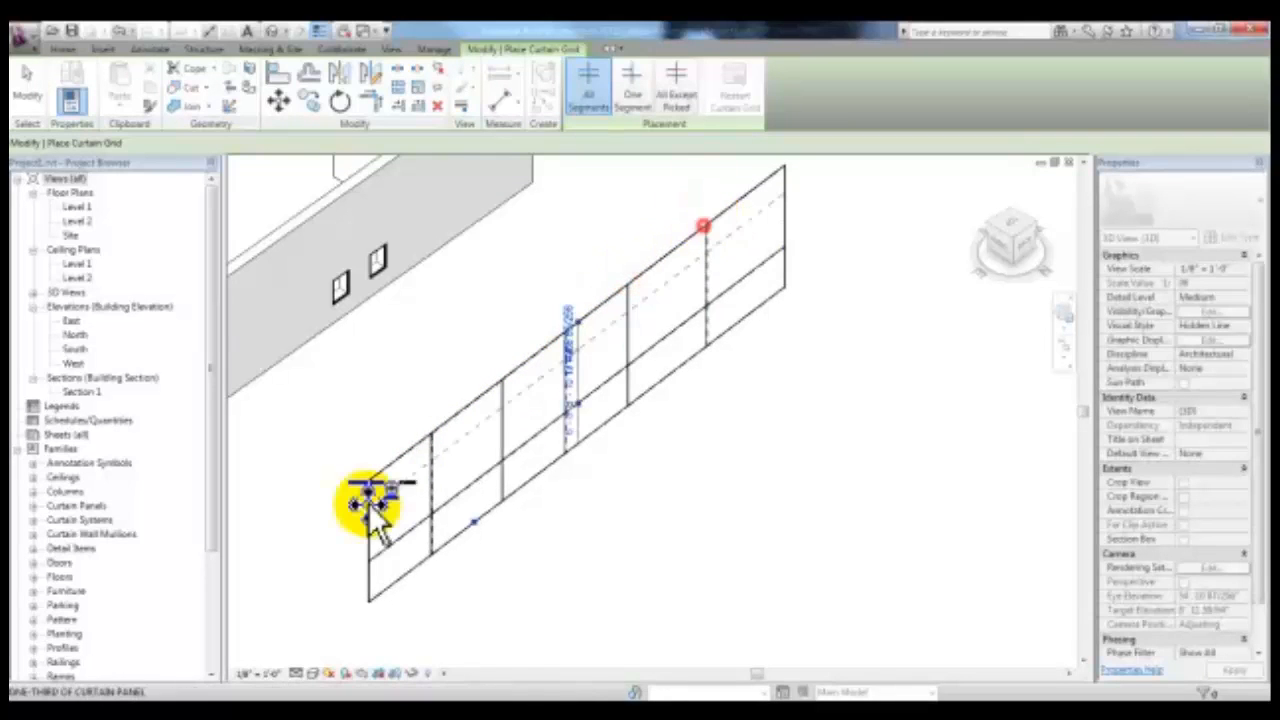
Add horizontal curtain grid lines at the one-third points of the curtain wall's height
click(366, 520)
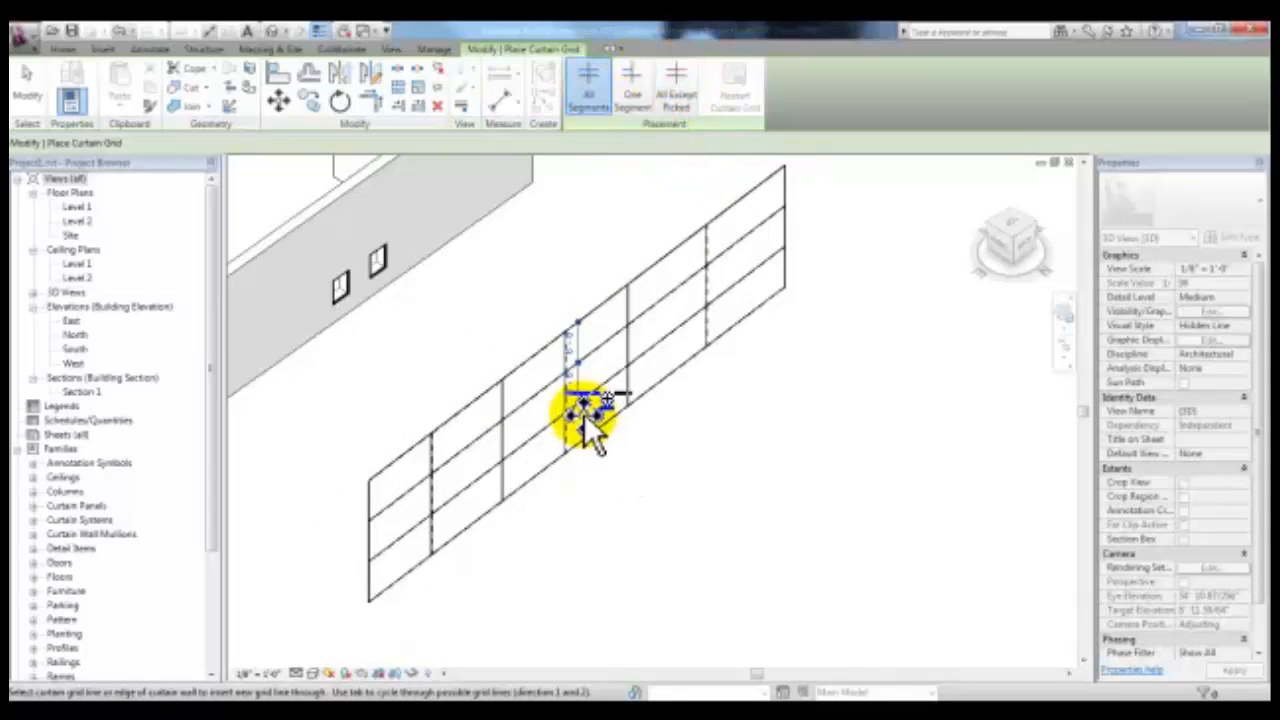
key(Escape)
key(Escape)
Set the upper horizontal grid line's distance from the top edge of the curtain wall to 6'
click(573, 367)
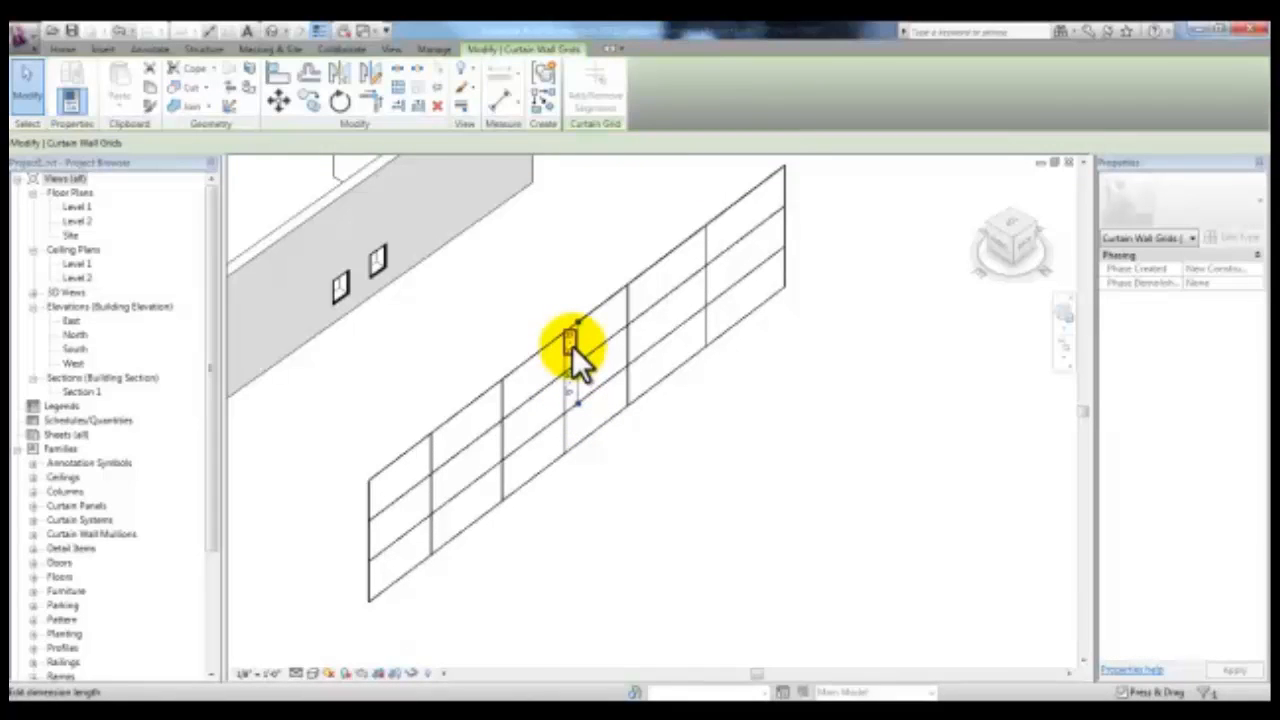
click(569, 343)
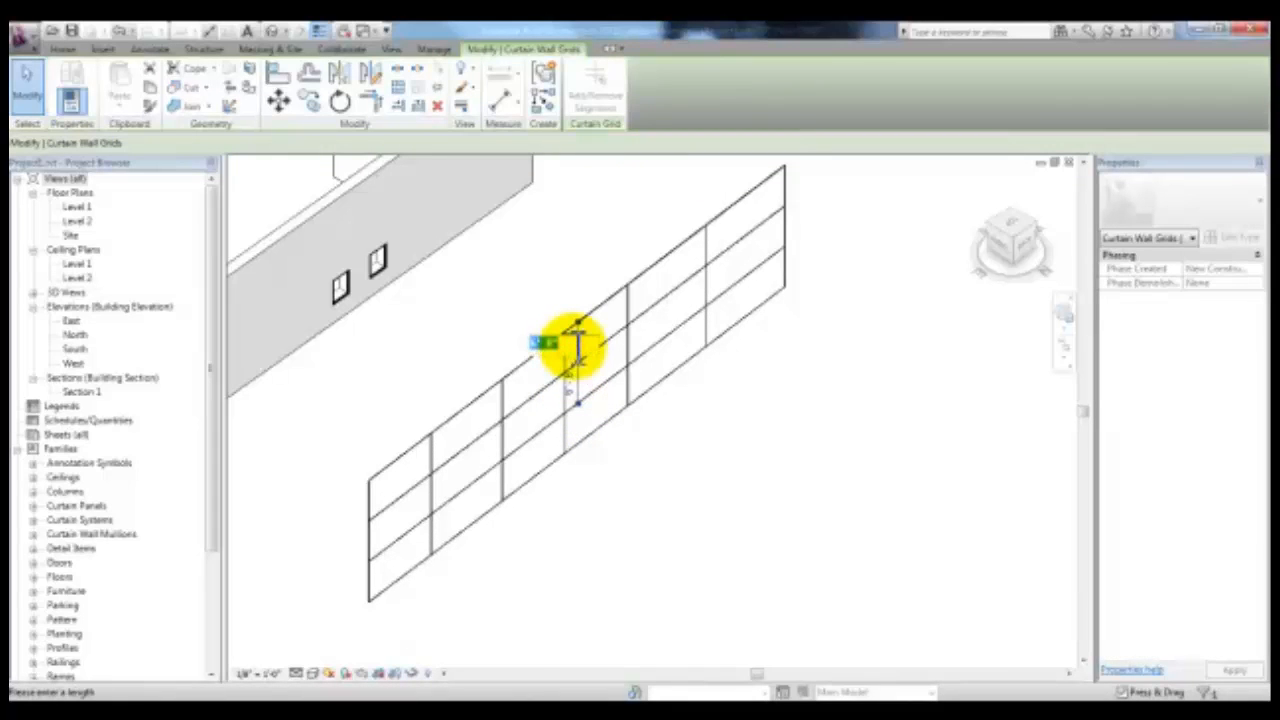
text(6)
key(Return)
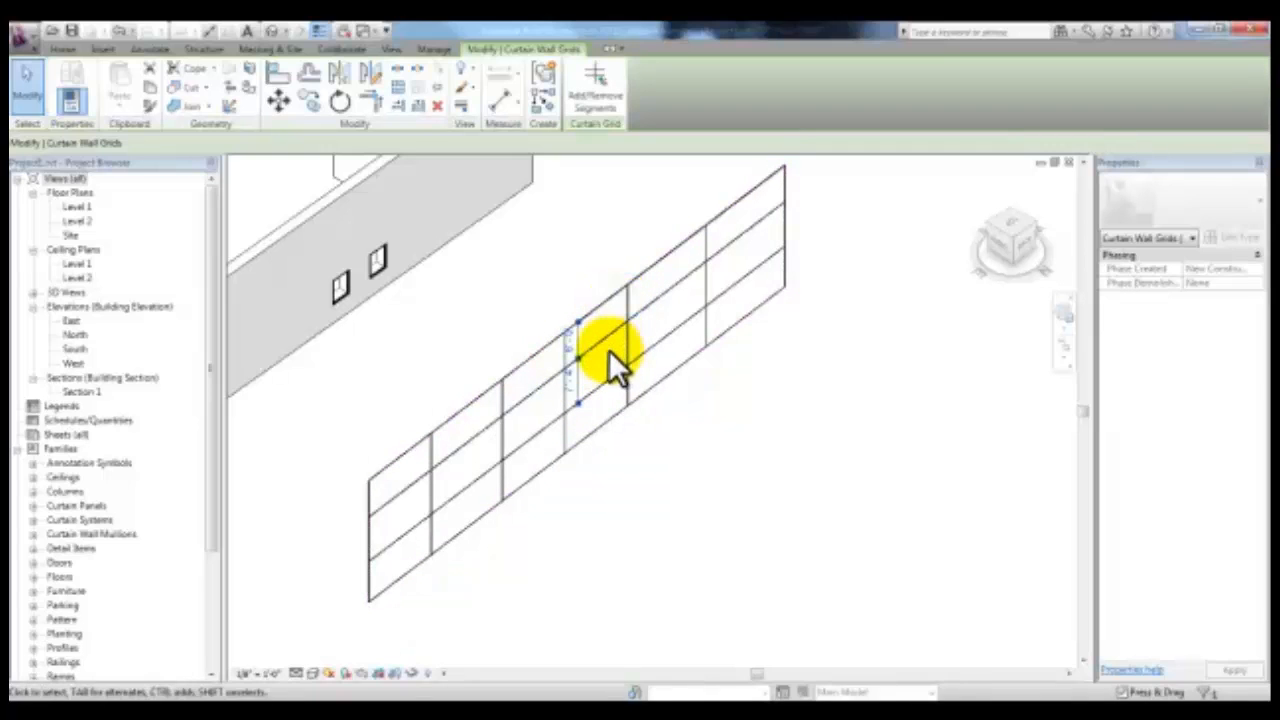
click(662, 423)
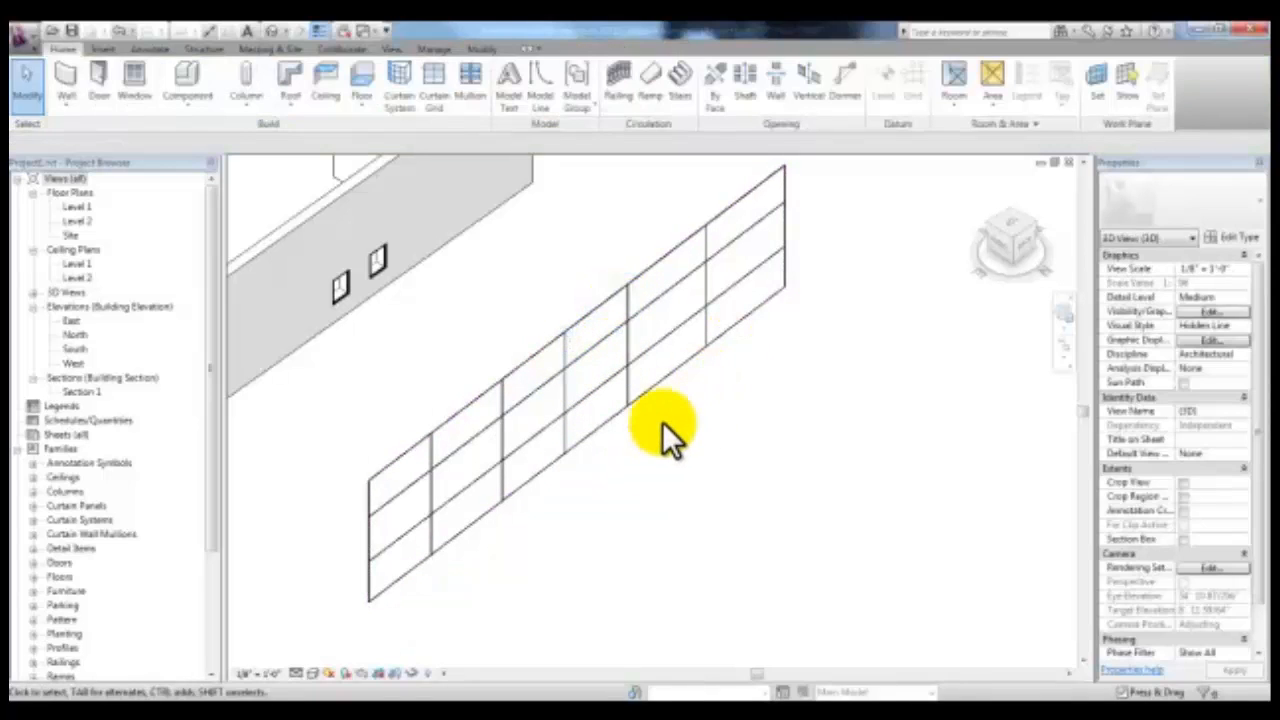
Place mullions along the curtain wall's grid lines, using 2.5" x 5" rectangular for the lower horizontal line and the two vertical lines at the far end
click(466, 89)
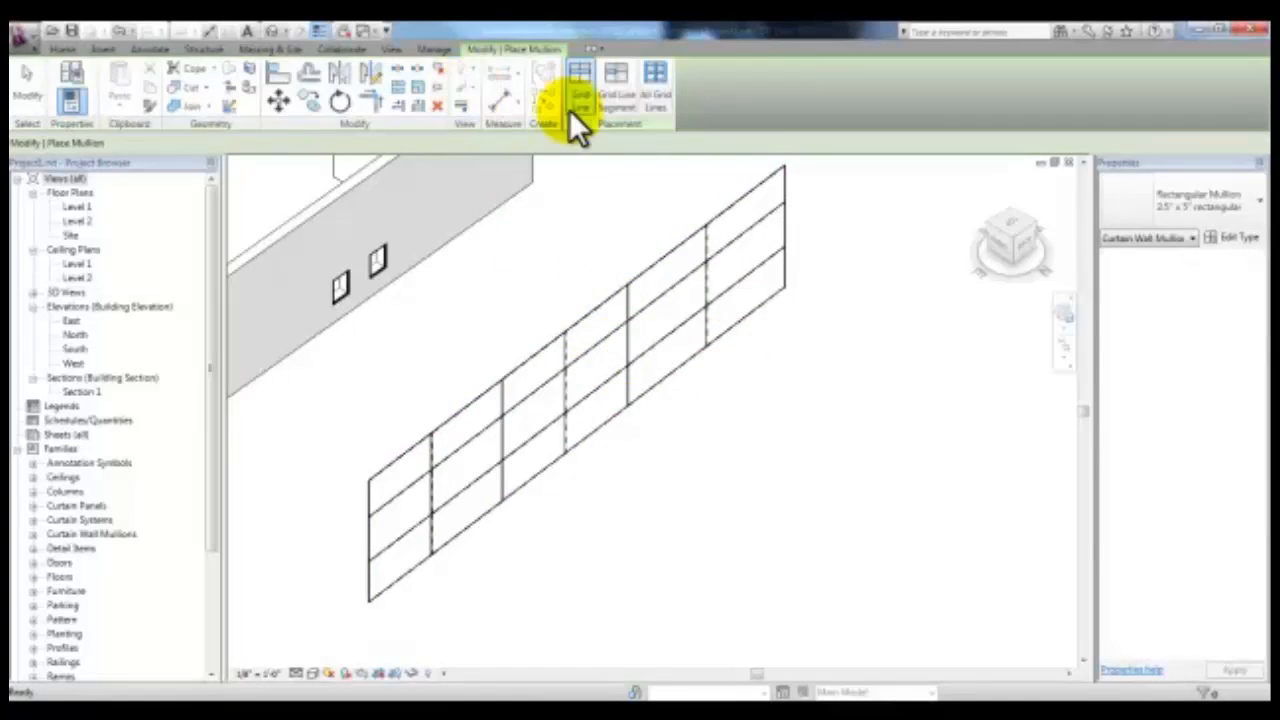
click(585, 399)
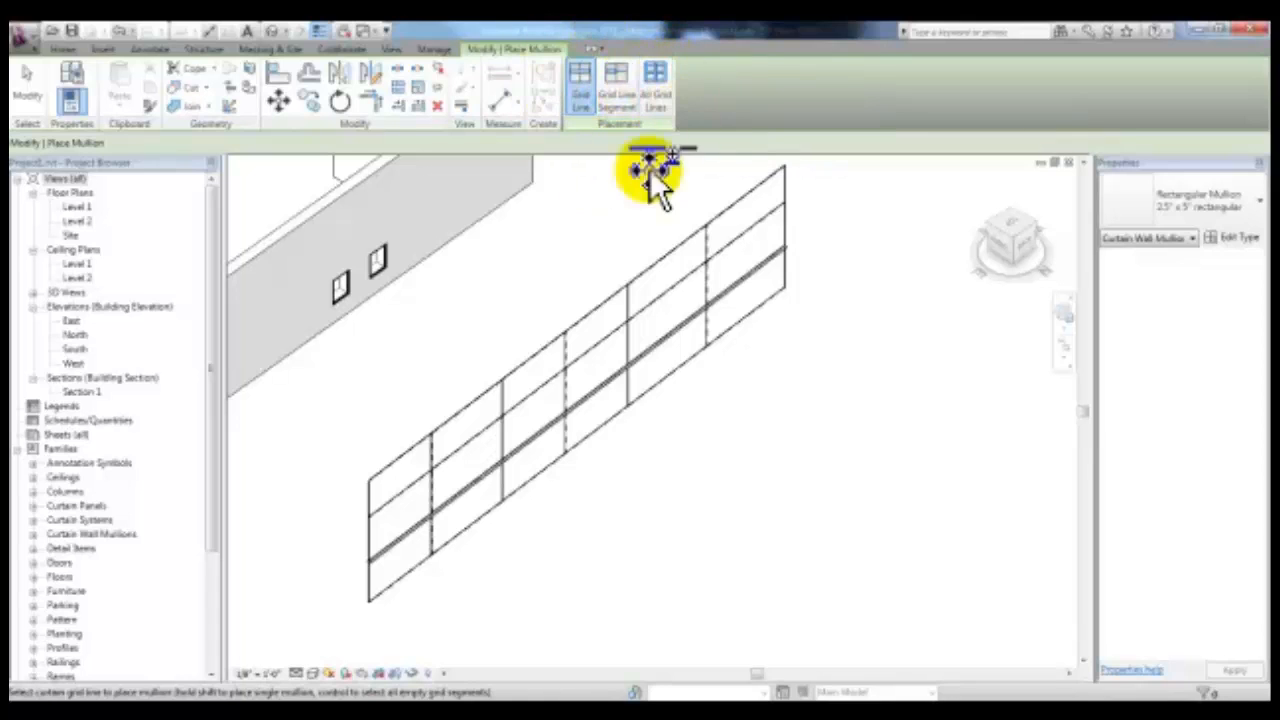
click(706, 262)
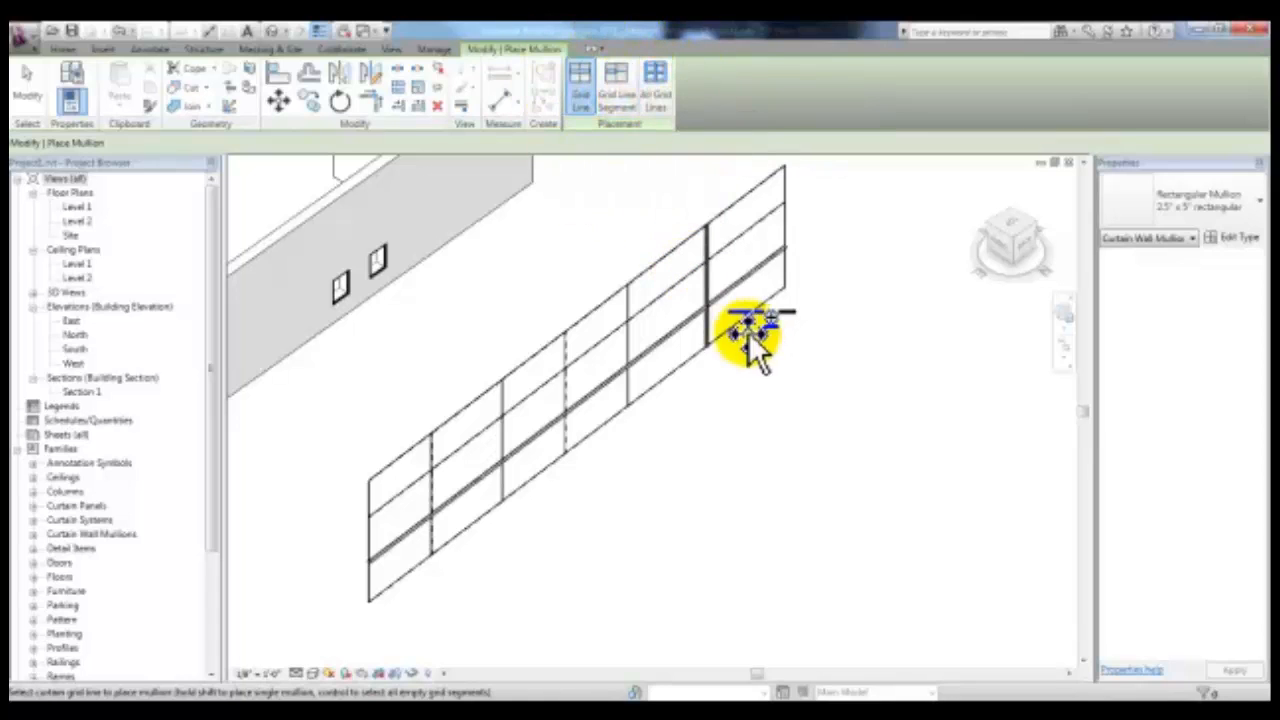
click(625, 395)
click(1240, 200)
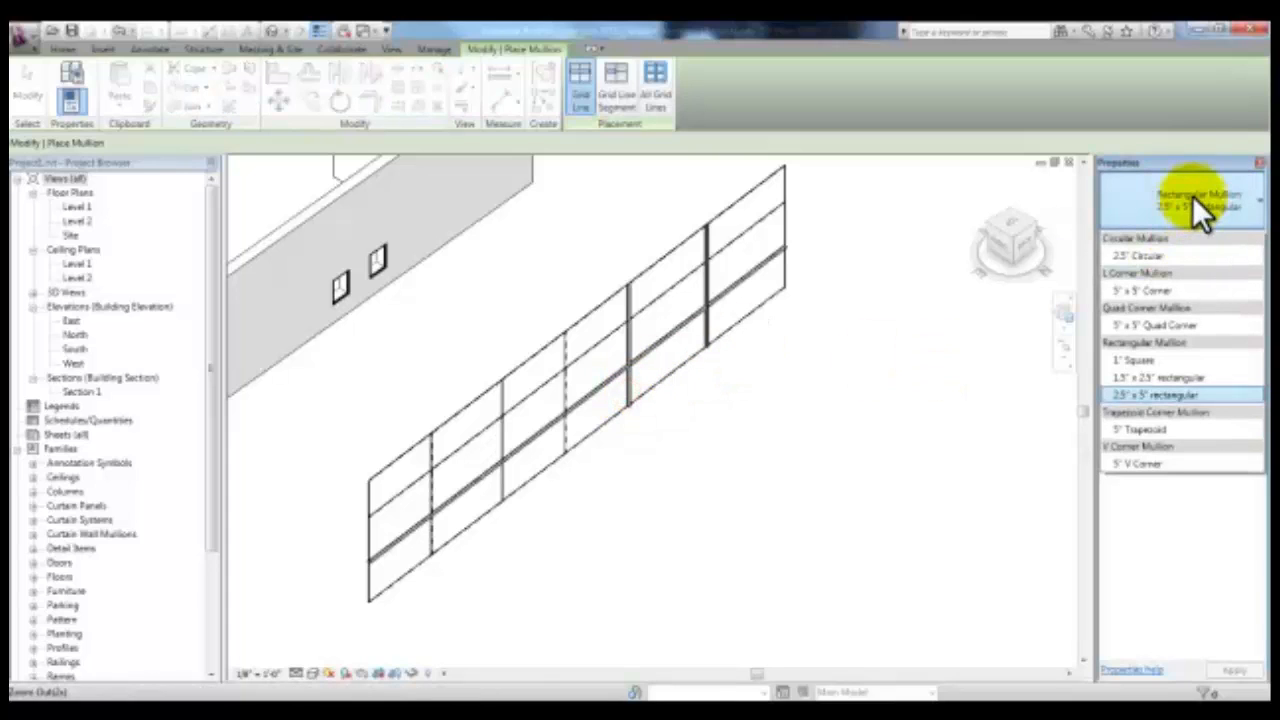
click(1164, 463)
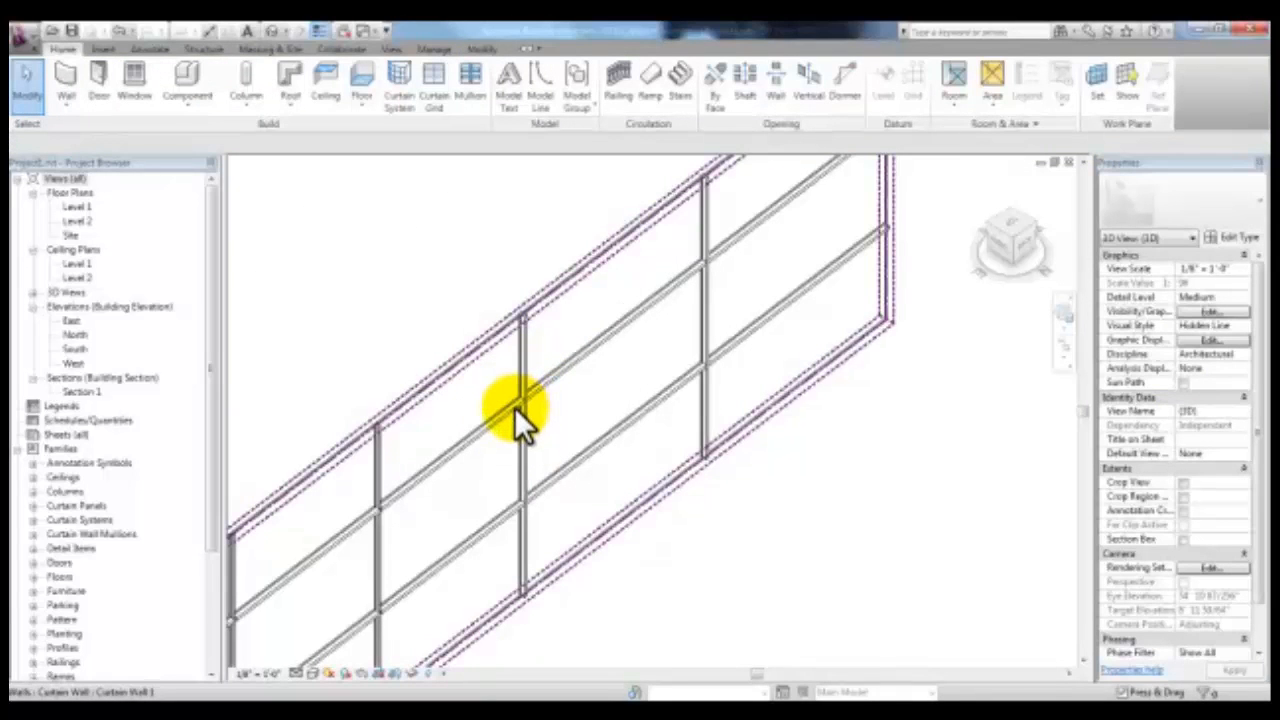
click(514, 405)
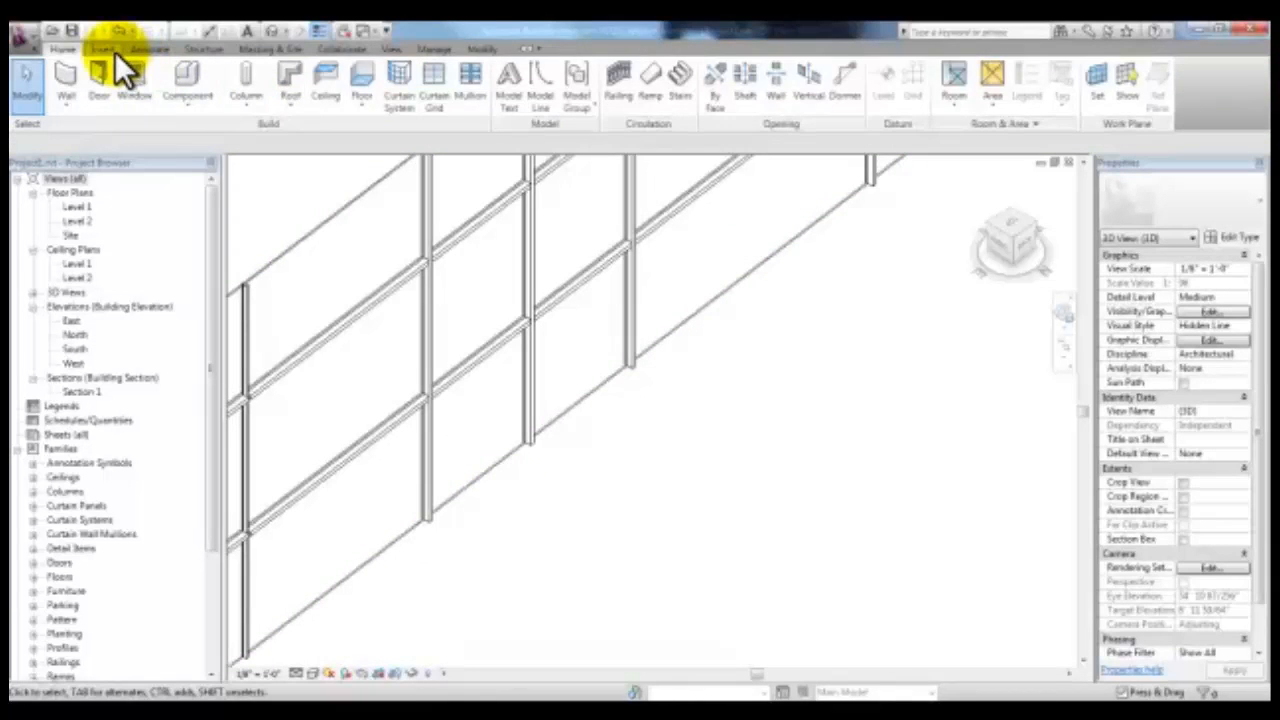
Load the door family Curtain Wall-Store Front-Dbl.rfa from the Doors folder of the Imperial Library
click(112, 50)
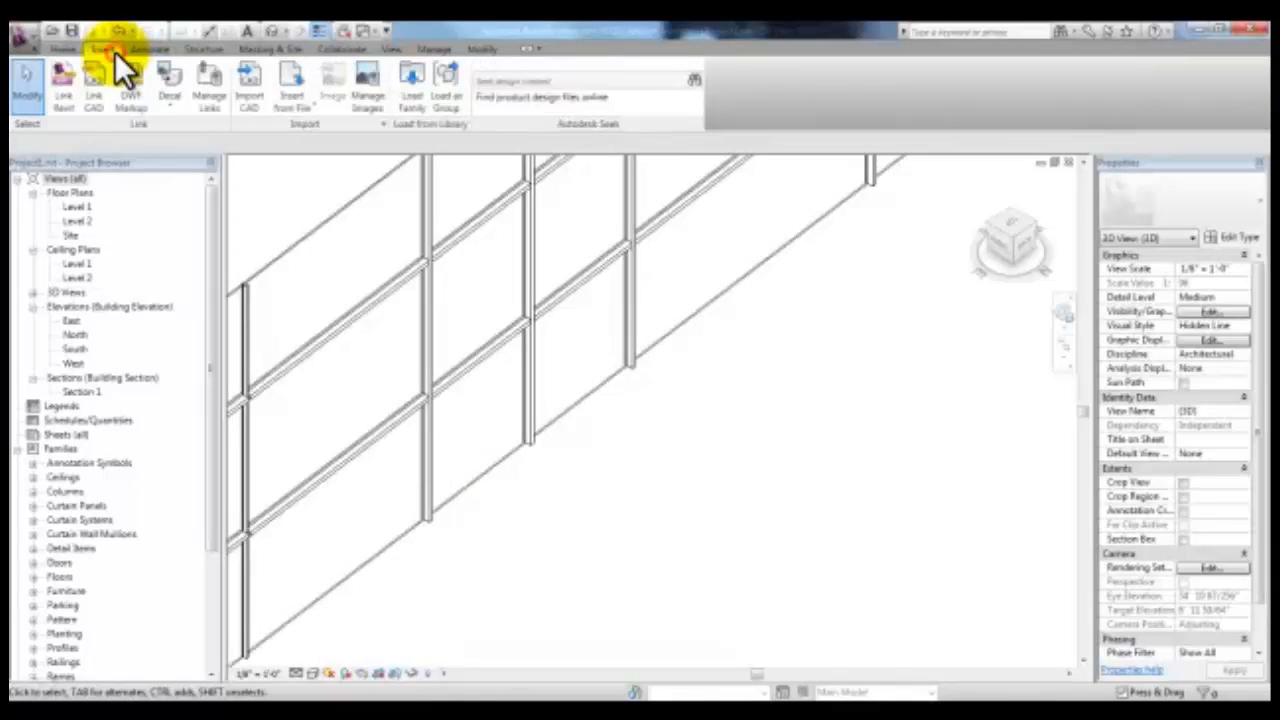
click(414, 103)
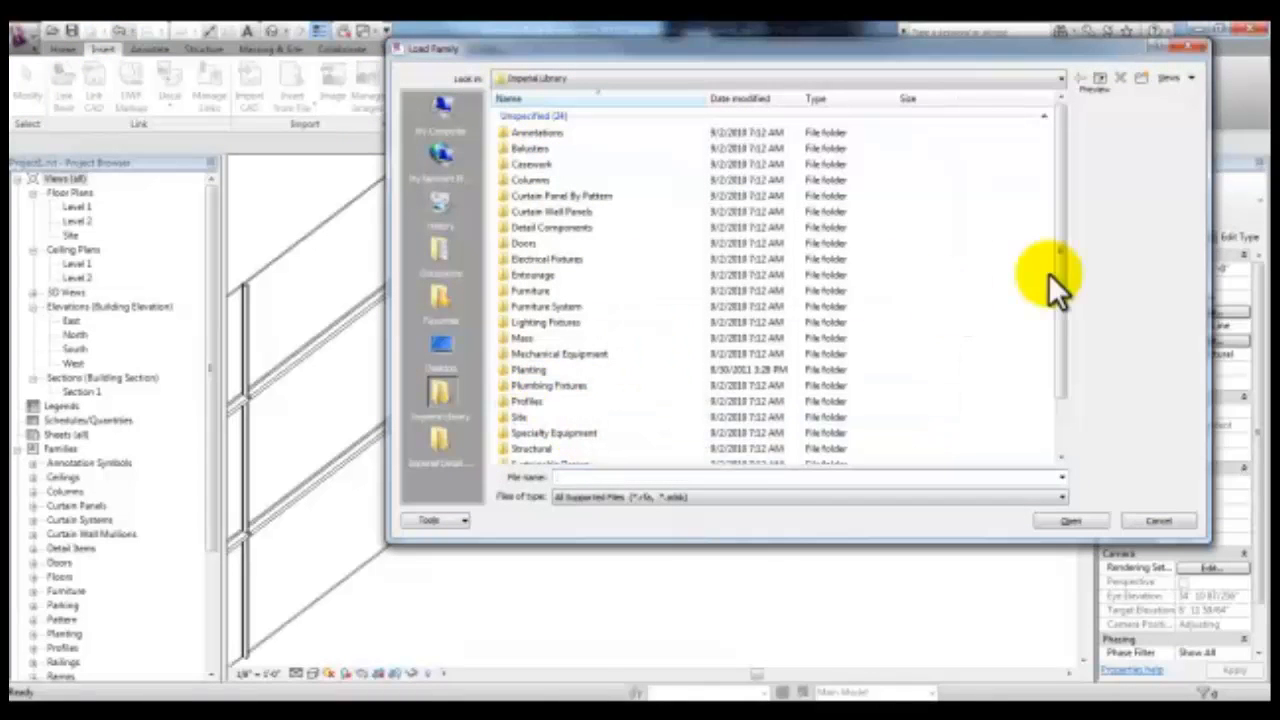
double_click(577, 241)
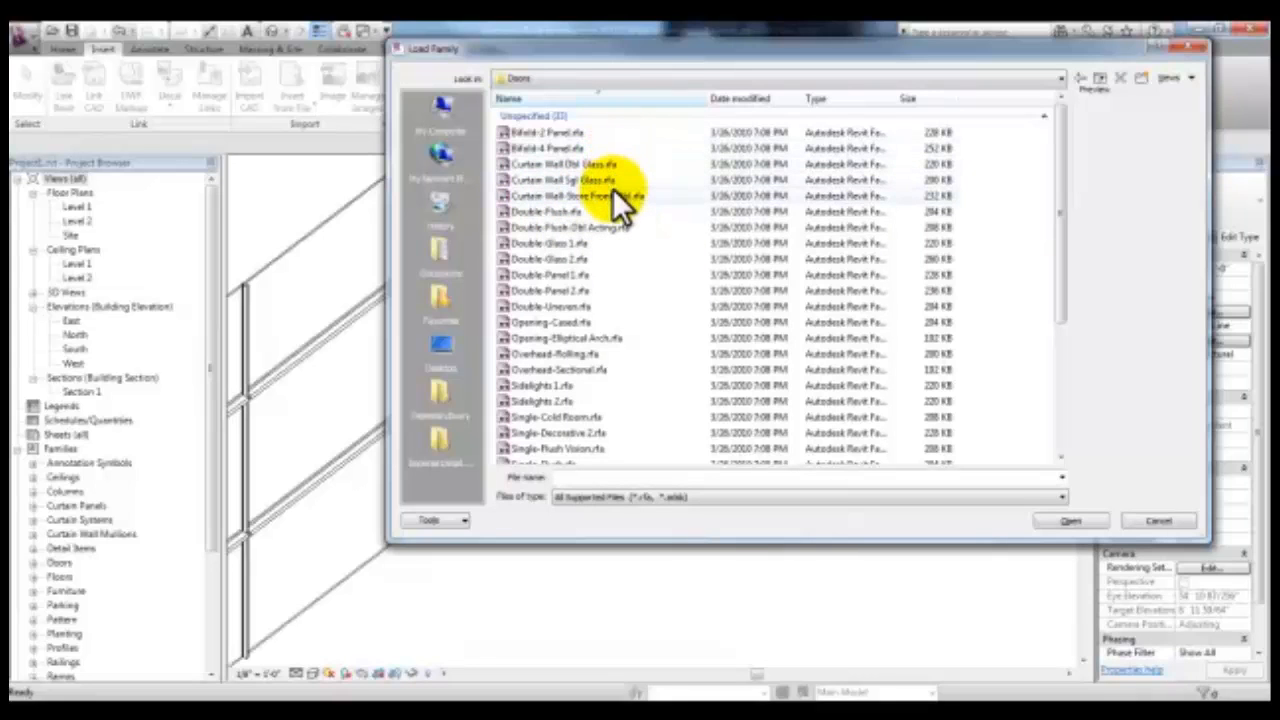
double_click(618, 195)
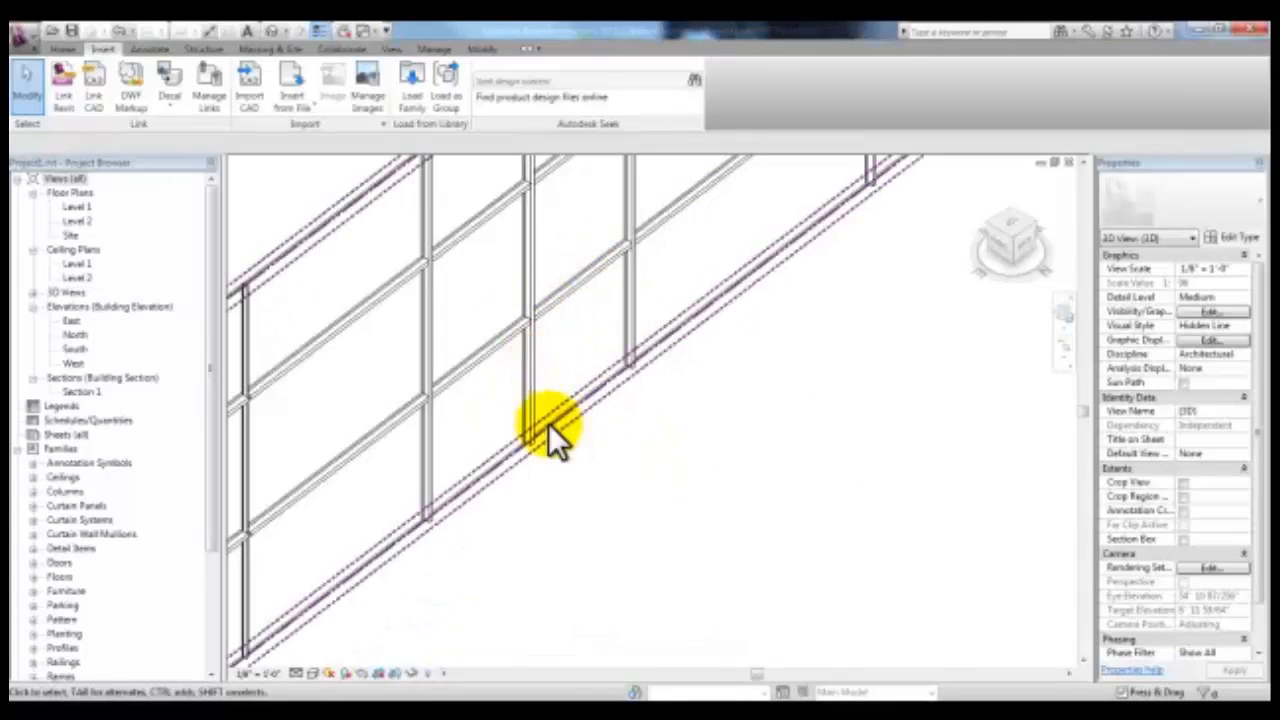
Select the lowest glazed panel in the narrow bay of the curtain wall by cycling through the overlapping elements
middle_drag(520, 382, 461, 456)
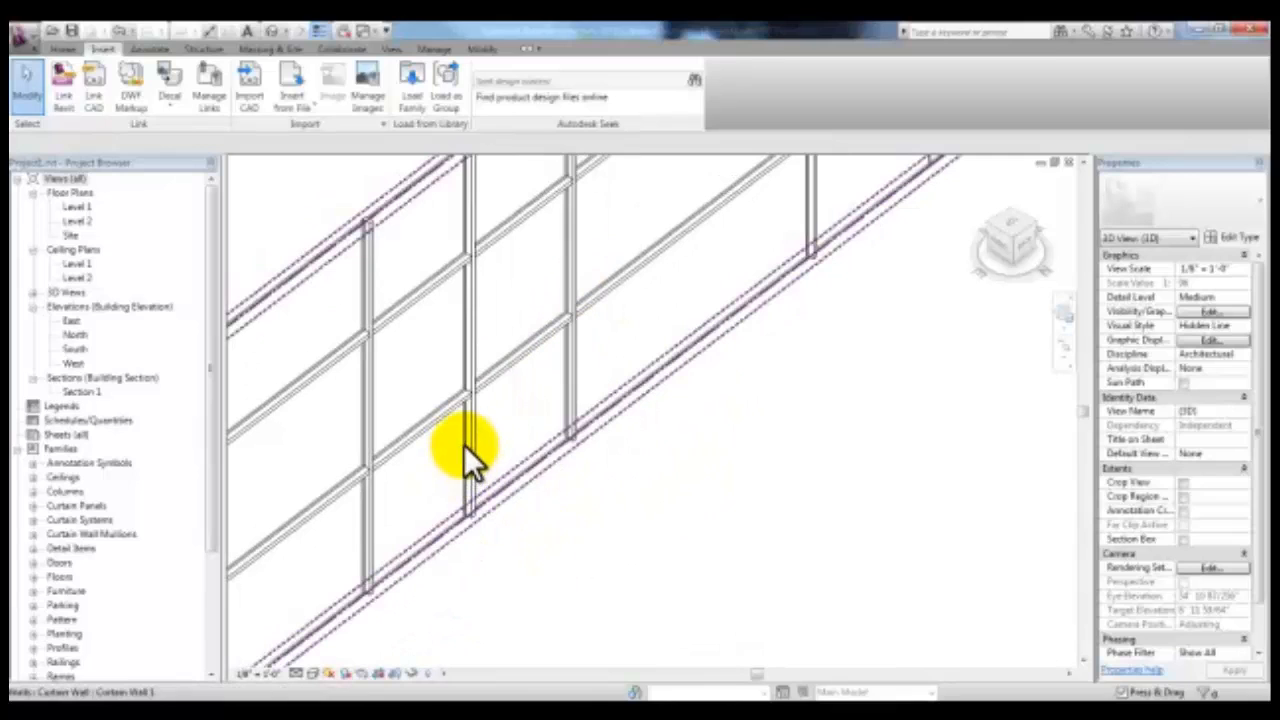
key(Tab)
key(Tab)
key(Tab)
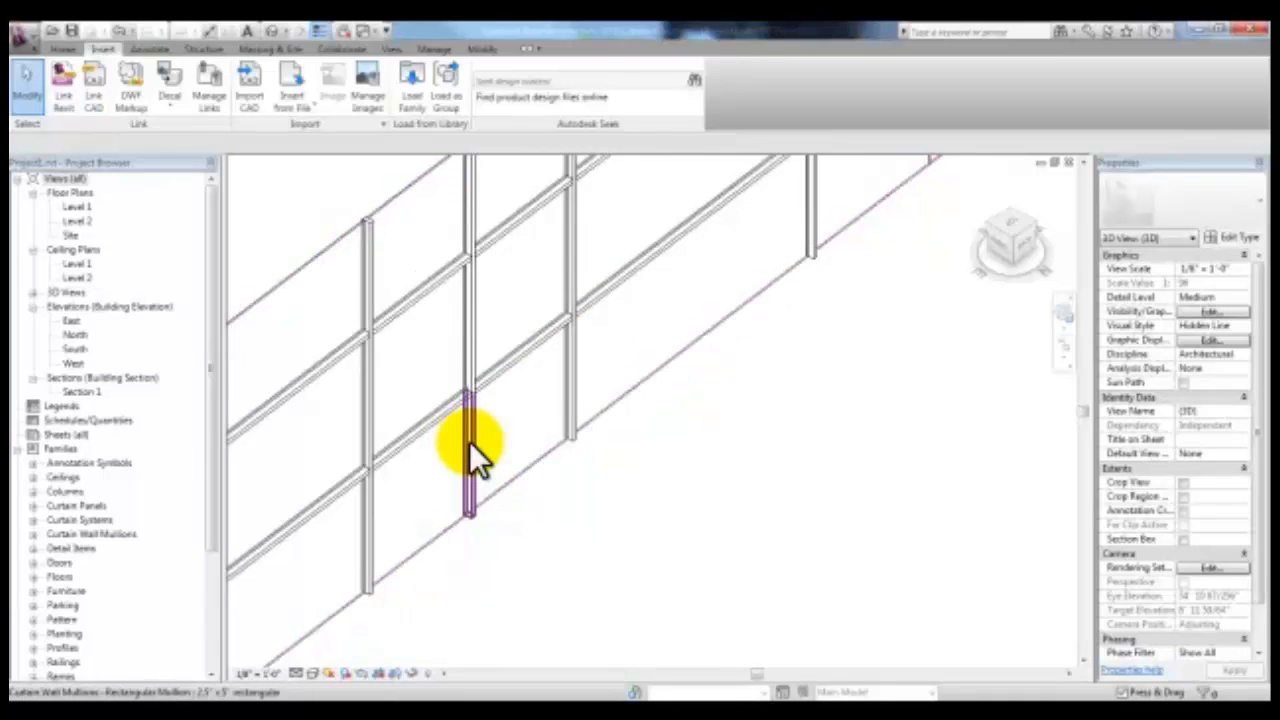
key(Tab)
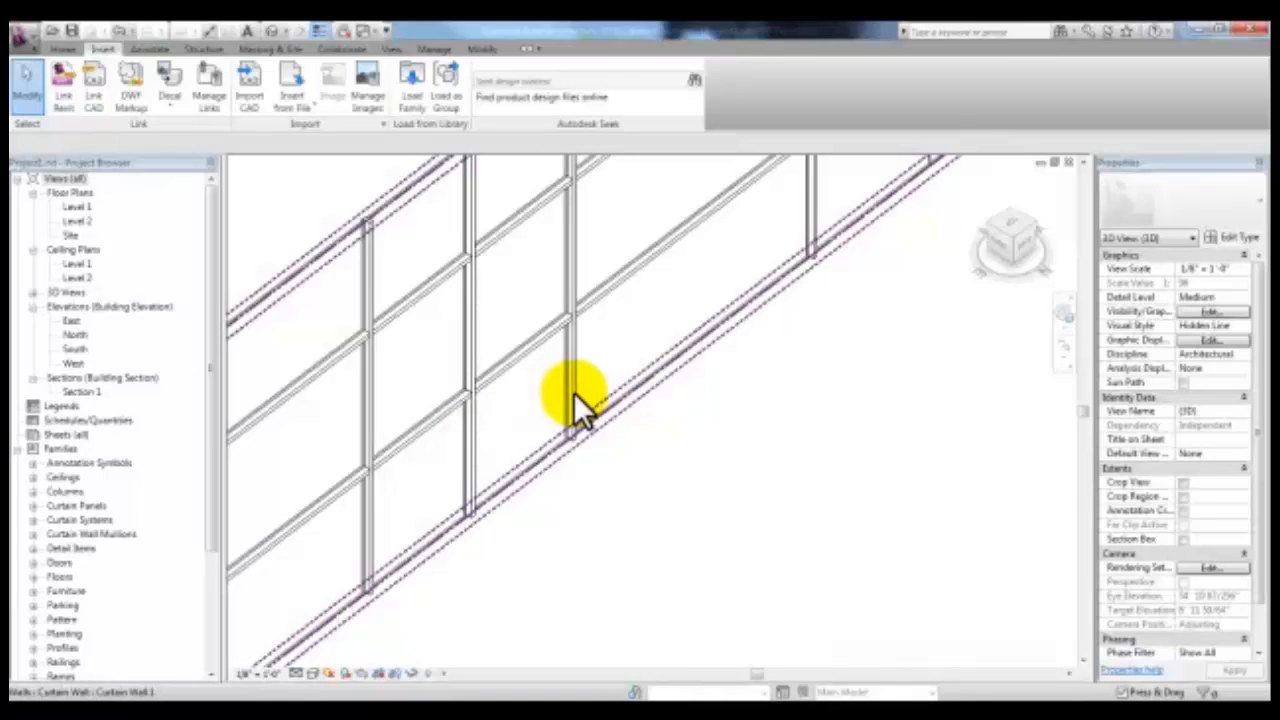
key(Tab)
key(Tab)
key(Tab)
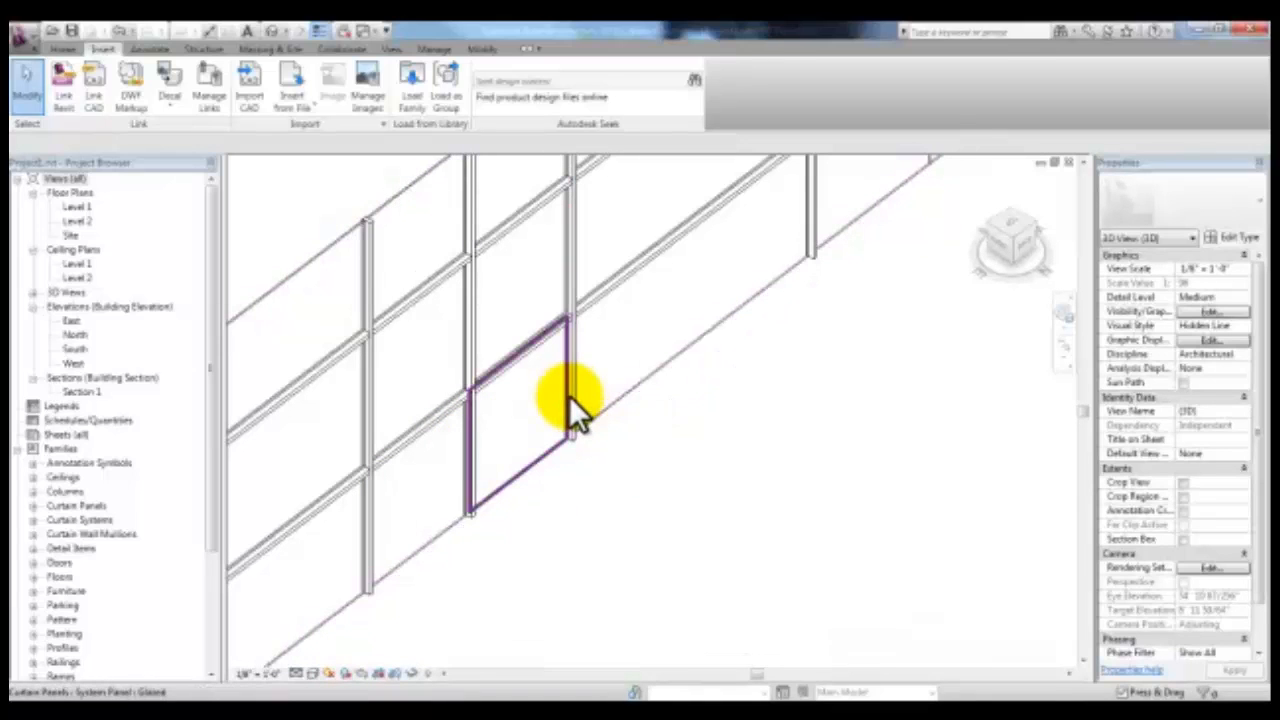
click(570, 398)
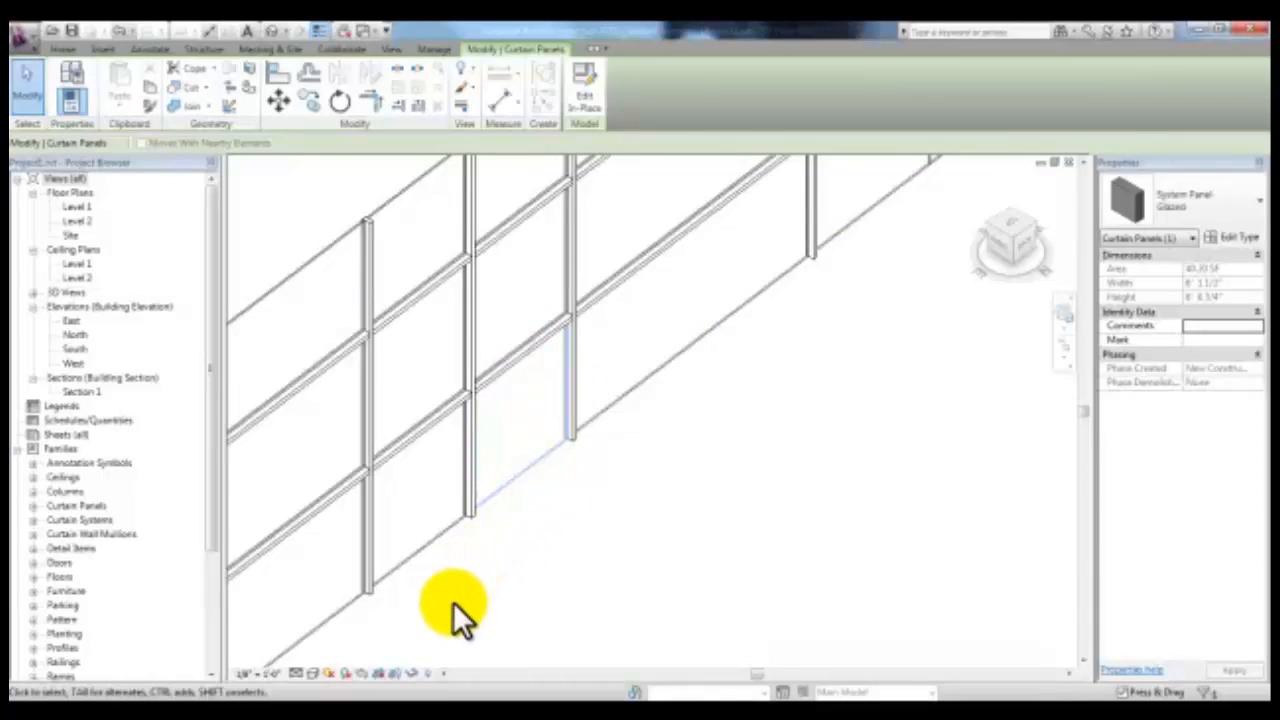
Window-select the lowest panel in the narrow bay, filter out the curtain wall mullions, and change the panel to Store Front Double Door
drag(453, 602, 642, 218)
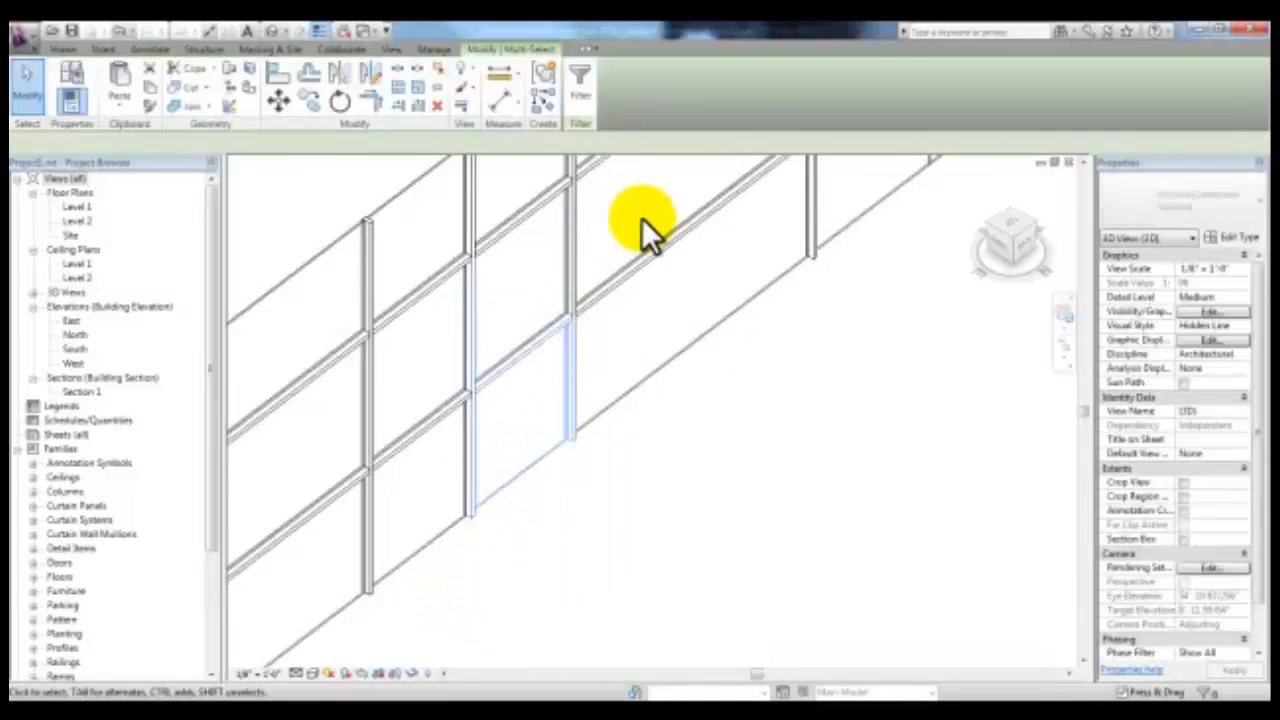
click(1206, 691)
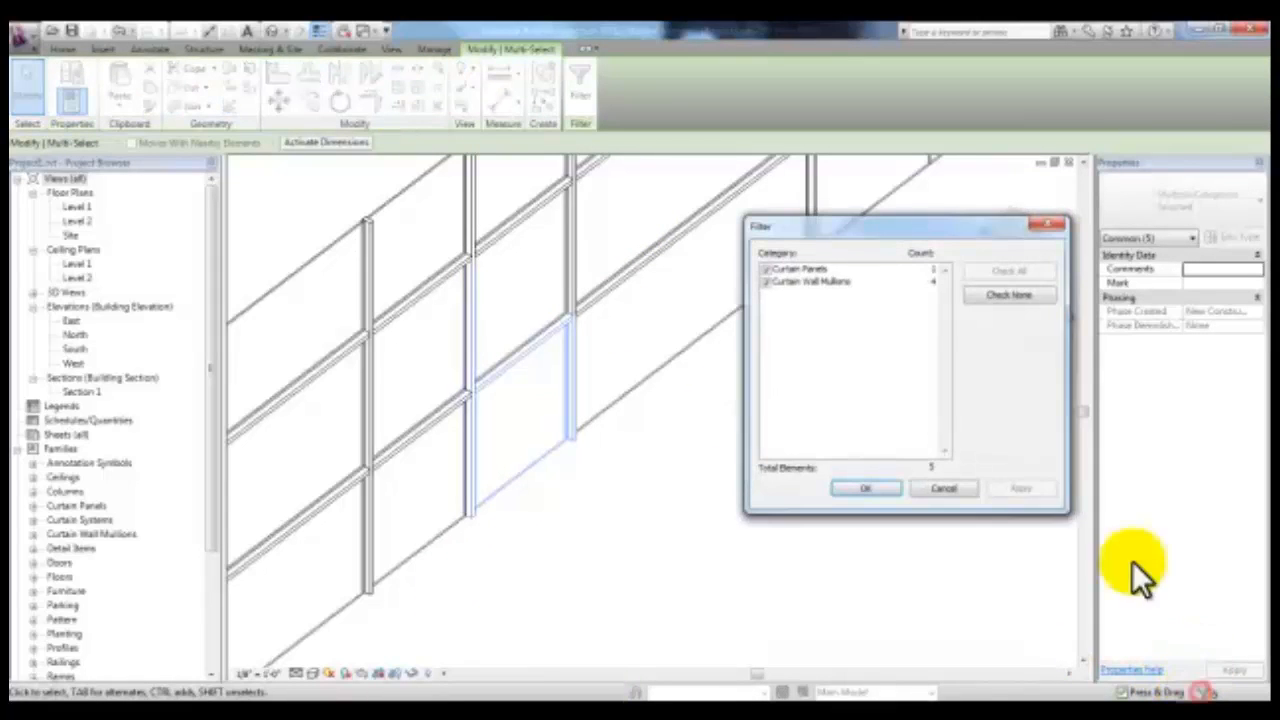
click(764, 283)
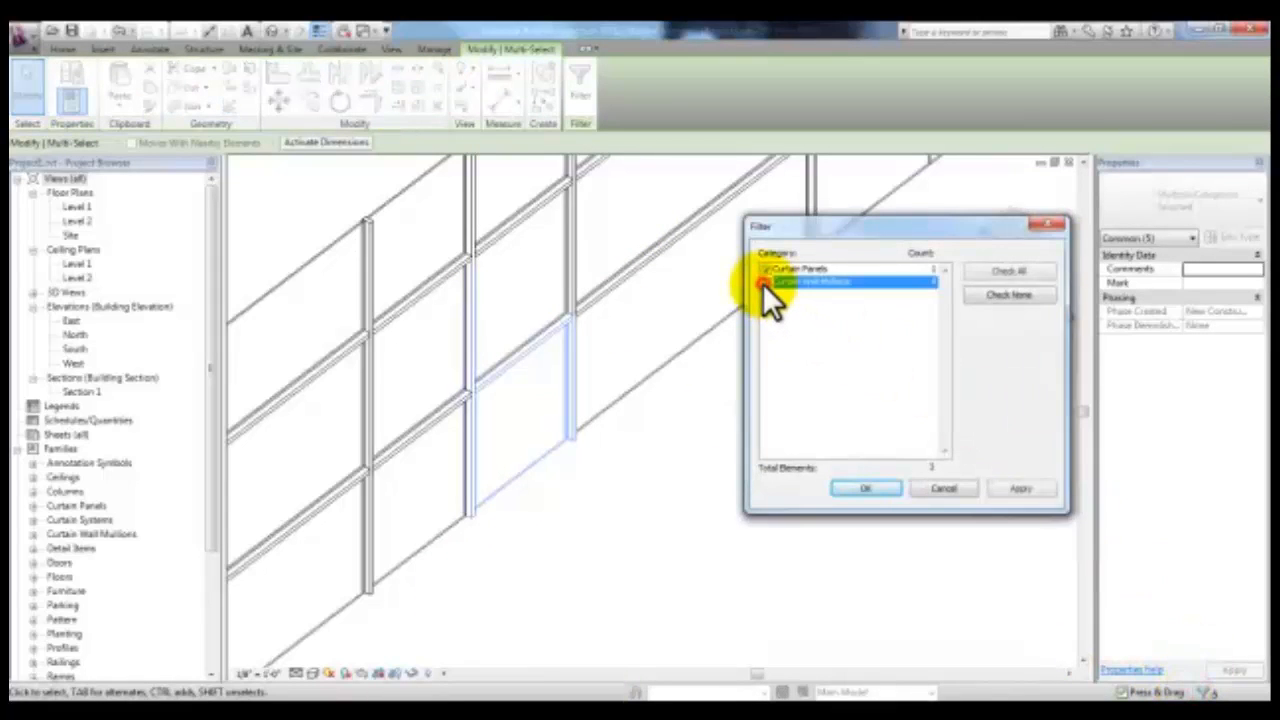
click(866, 488)
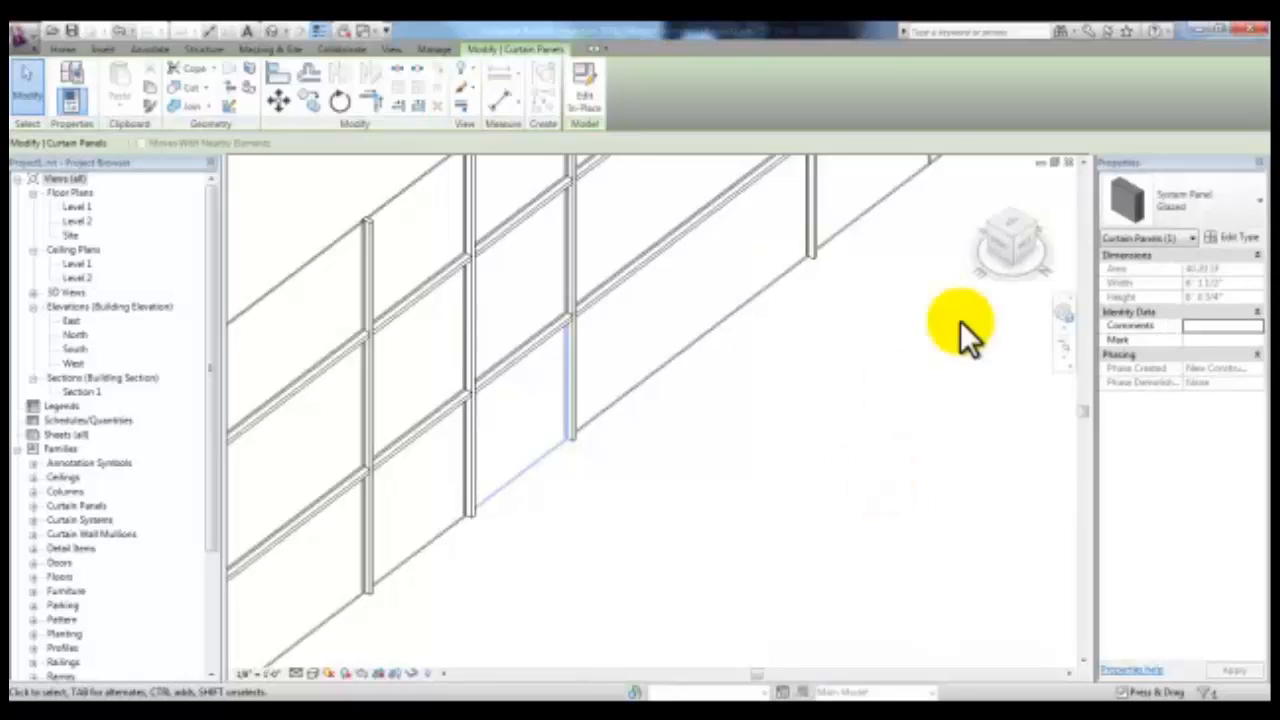
click(1250, 208)
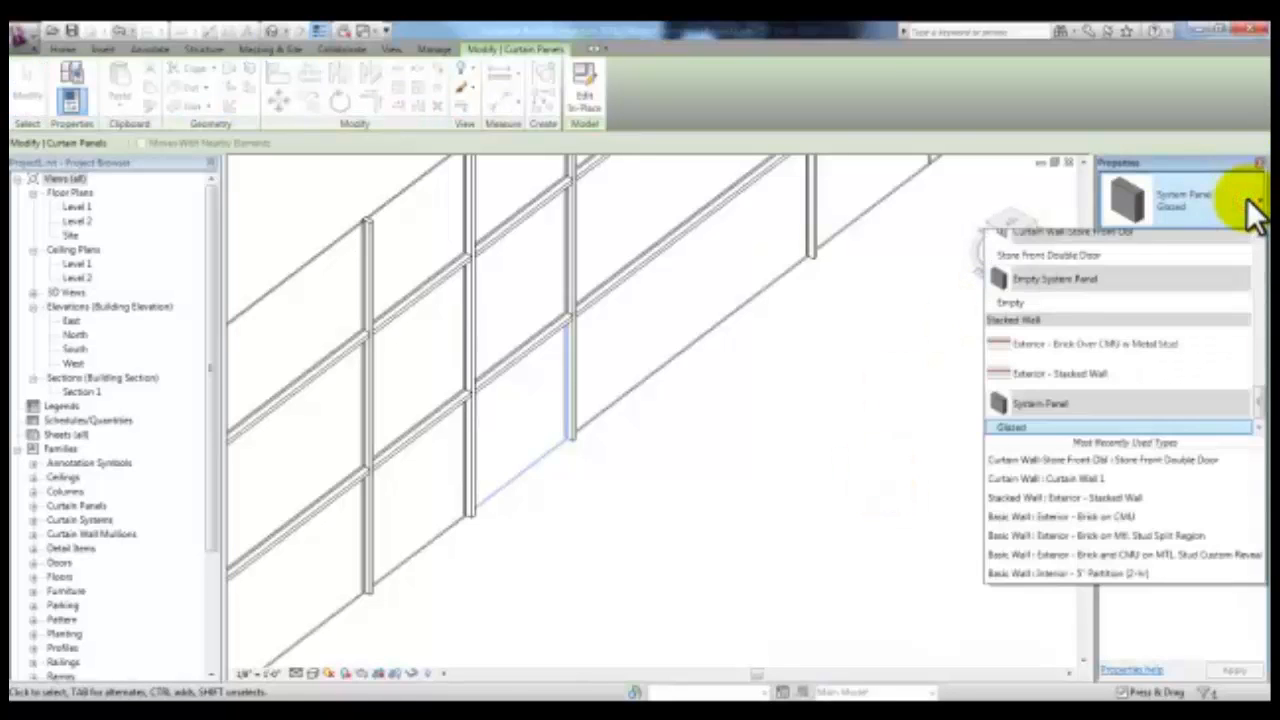
scroll(1063, 250, up, 2)
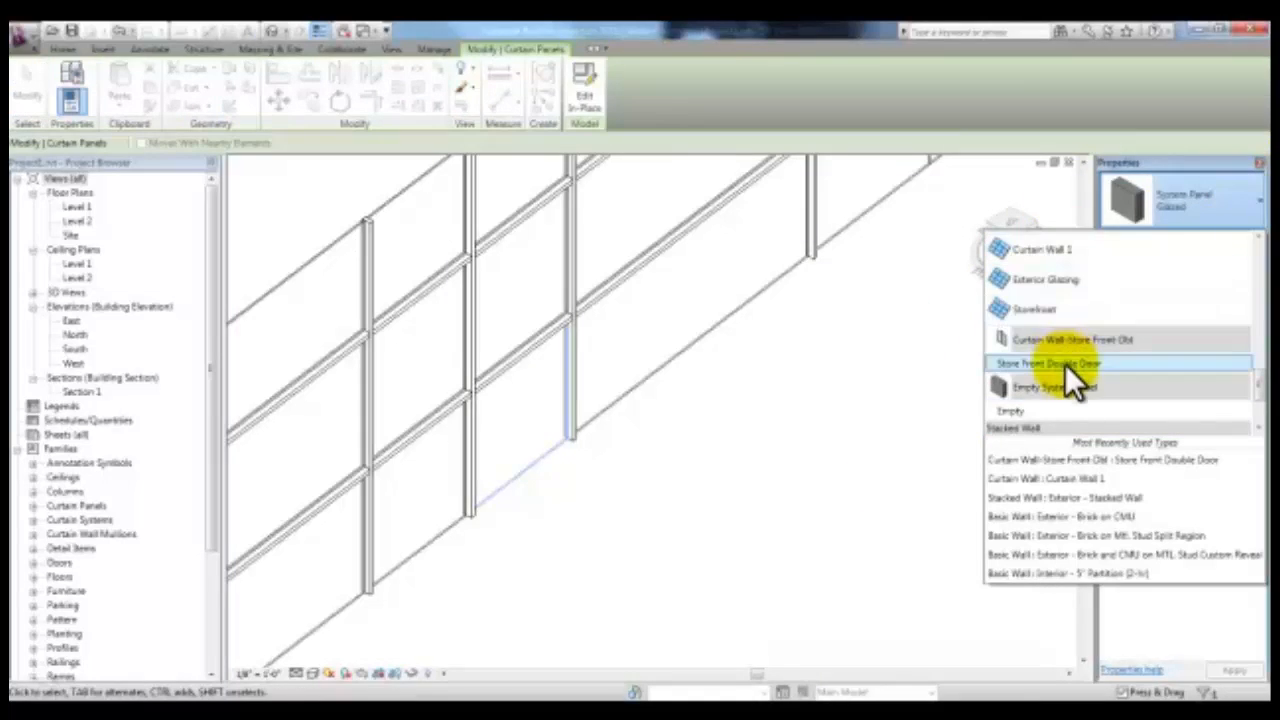
mouse_move(1066, 365)
click(1067, 361)
click(630, 486)
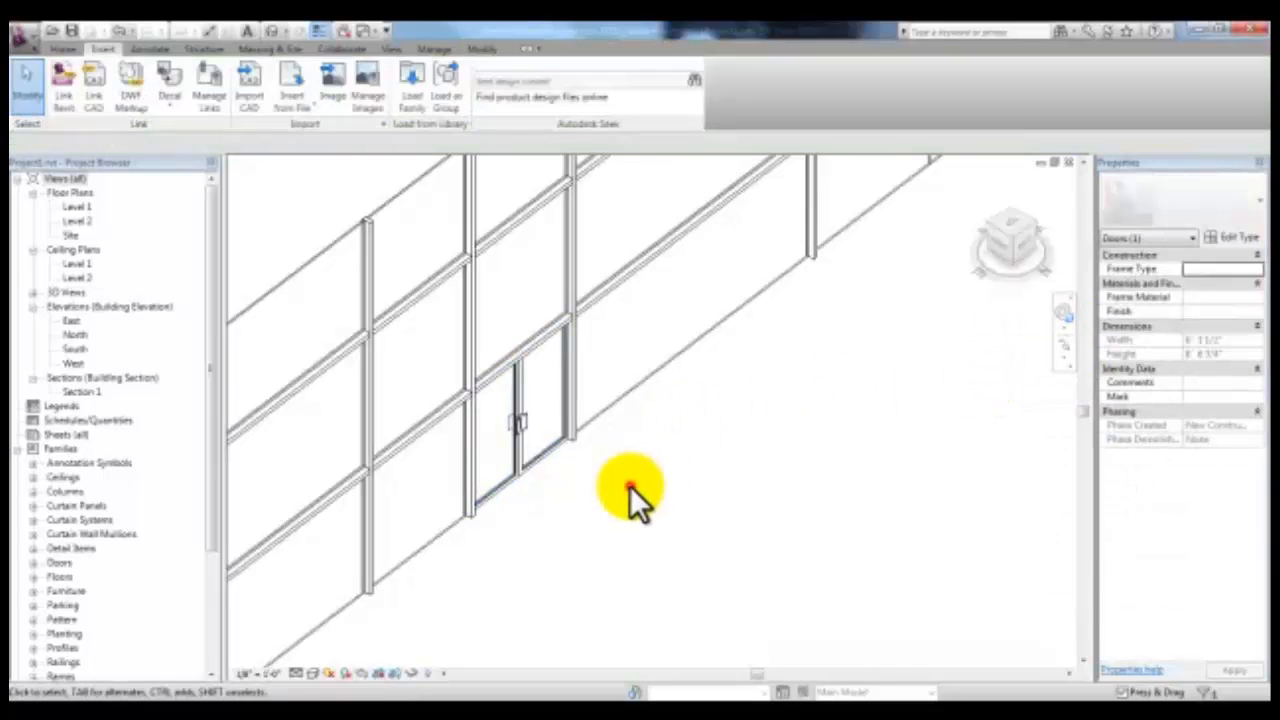
Change the wide glazed panel in the lowest row beside the double door to a brick basic wall type
middle_drag(592, 493, 529, 457)
key(Tab)
click(497, 430)
click(1250, 205)
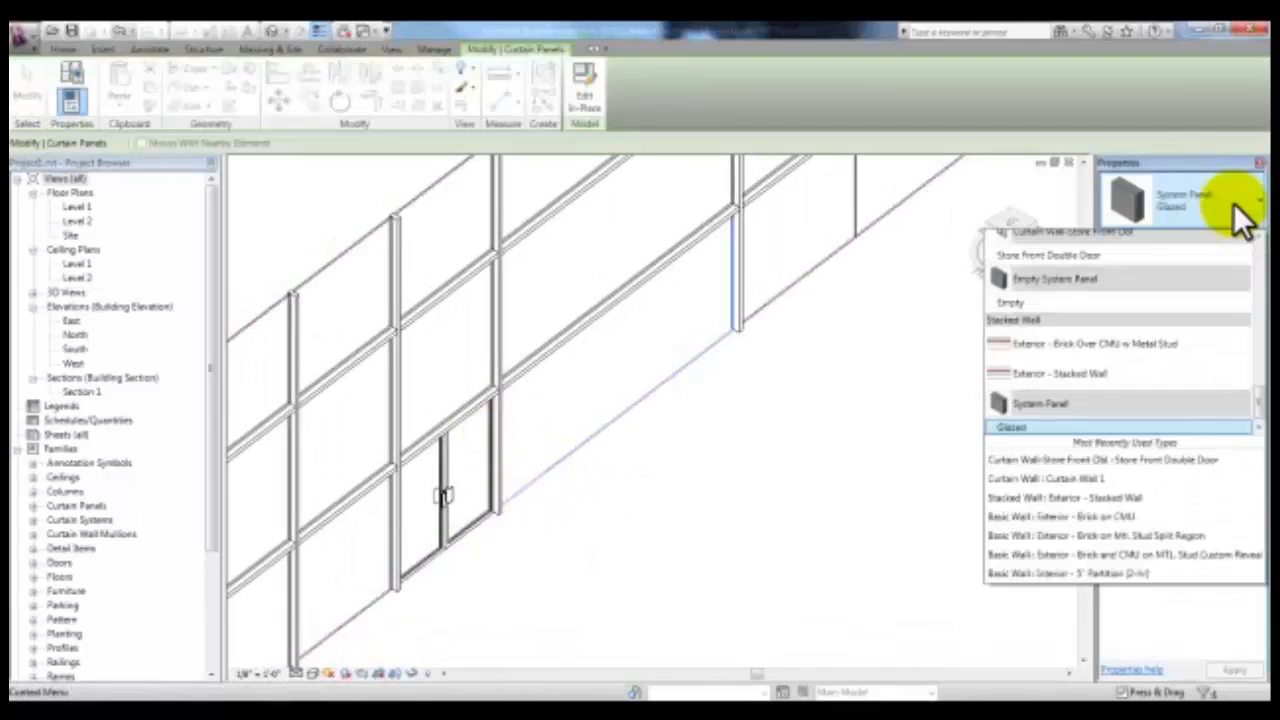
drag(1262, 408, 1257, 286)
click(1075, 398)
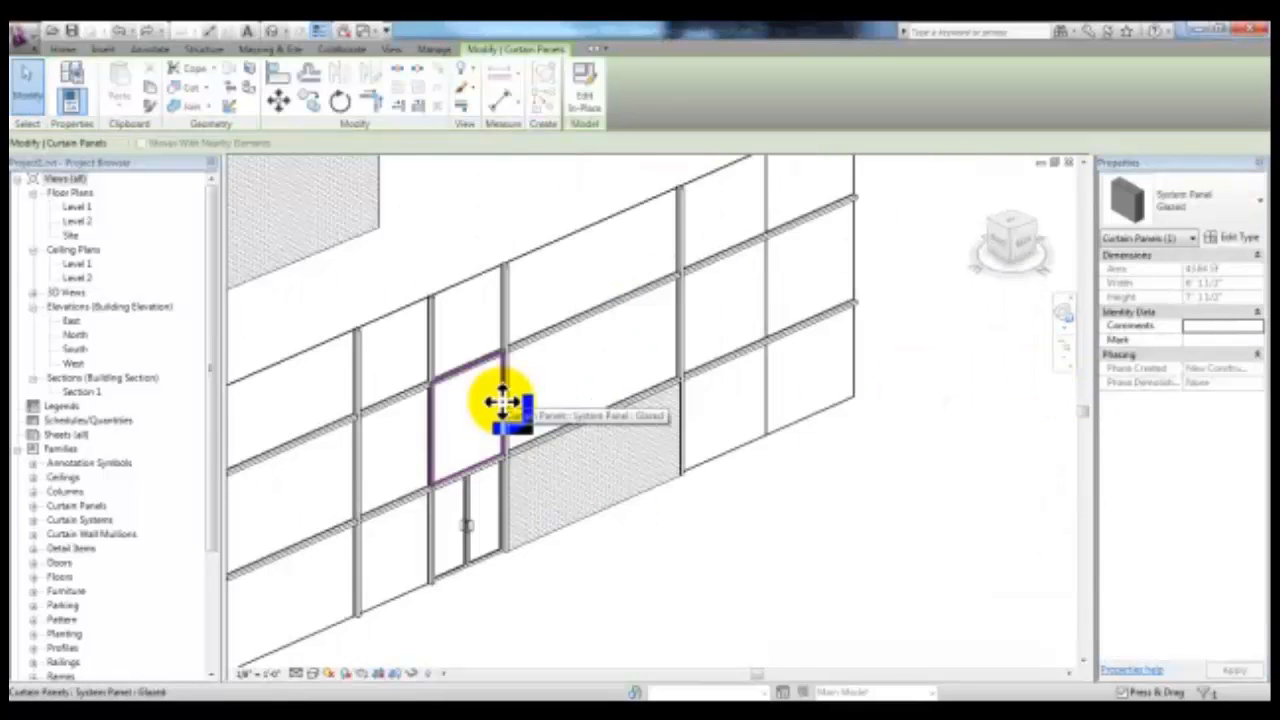
Open the material of the Glazed panel type above the door and duplicate Glass as "Glass Custom"
click(502, 401)
click(1231, 242)
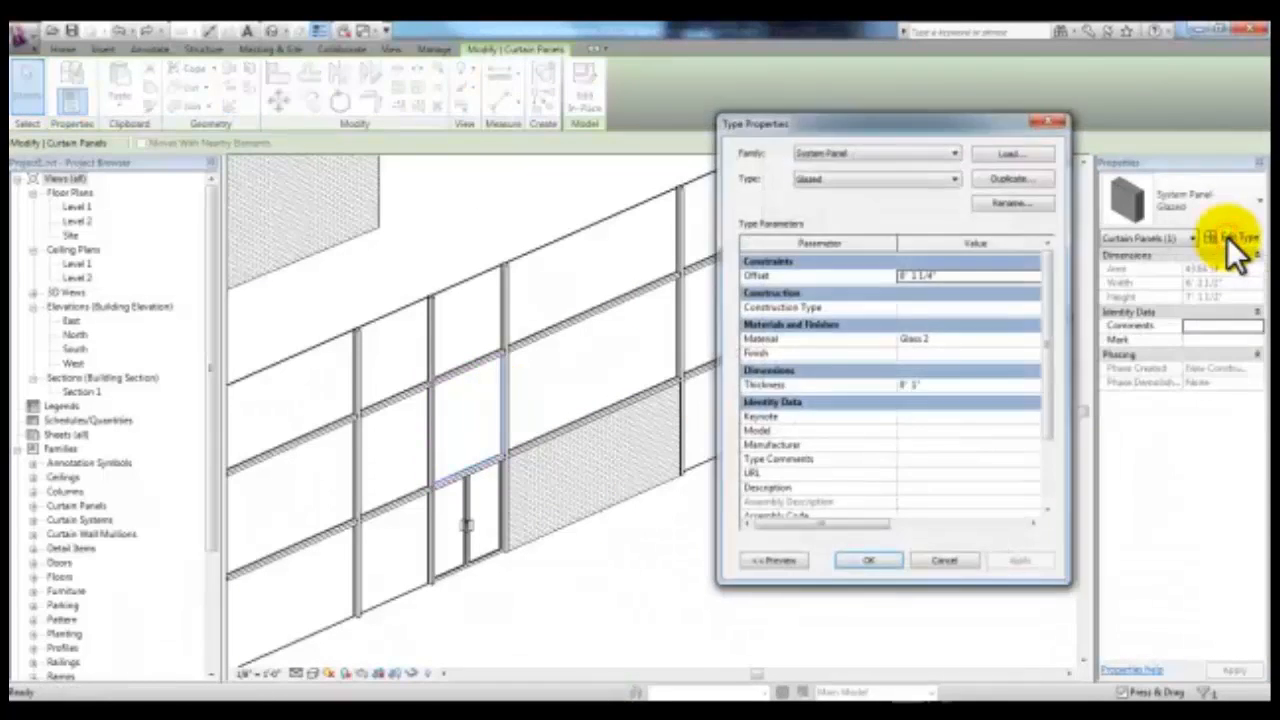
click(1033, 336)
click(1033, 336)
click(659, 429)
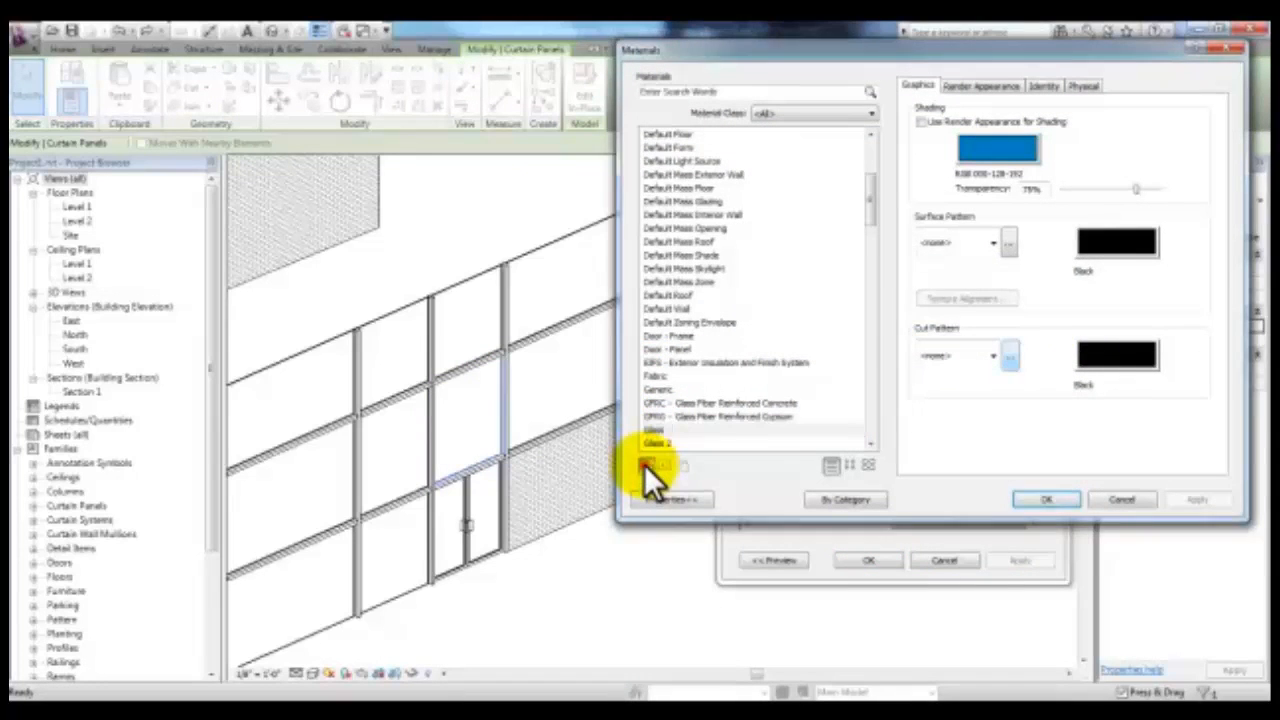
click(644, 464)
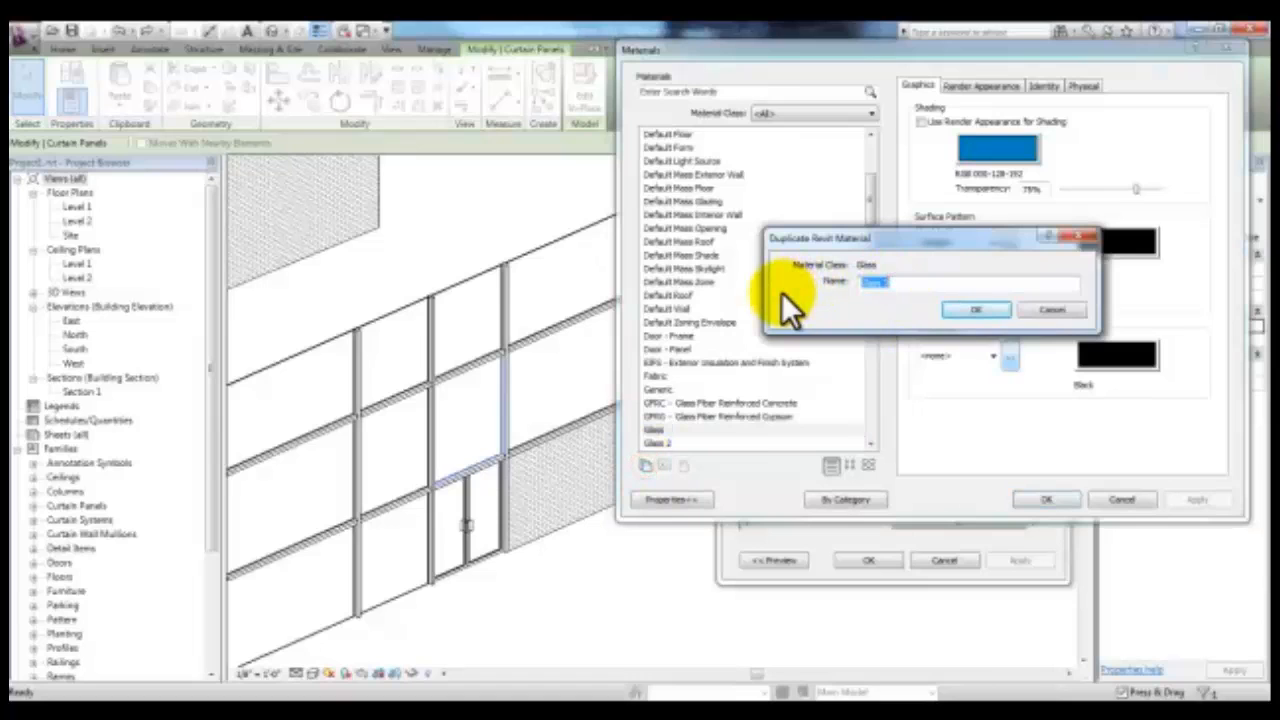
text(Glass C)
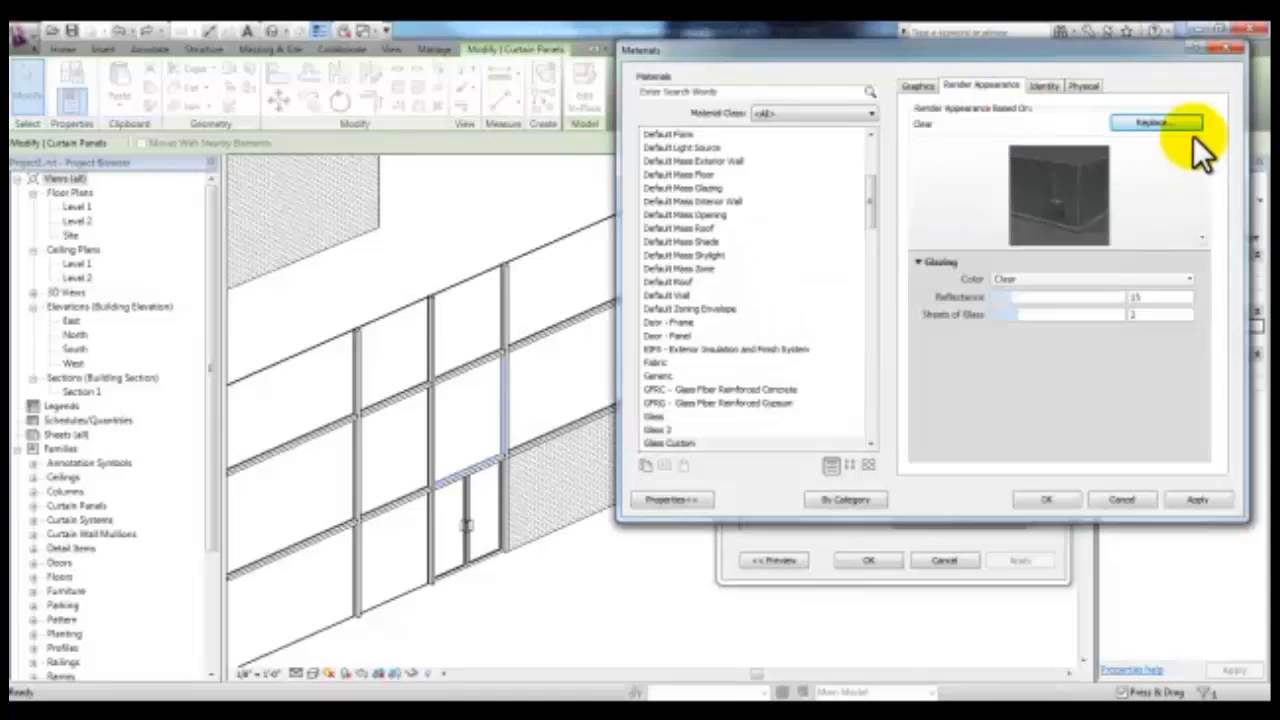
Replace Glass Custom's render appearance with Green from Glass - Glazing and assign the material to the Glazed panel type
click(1192, 126)
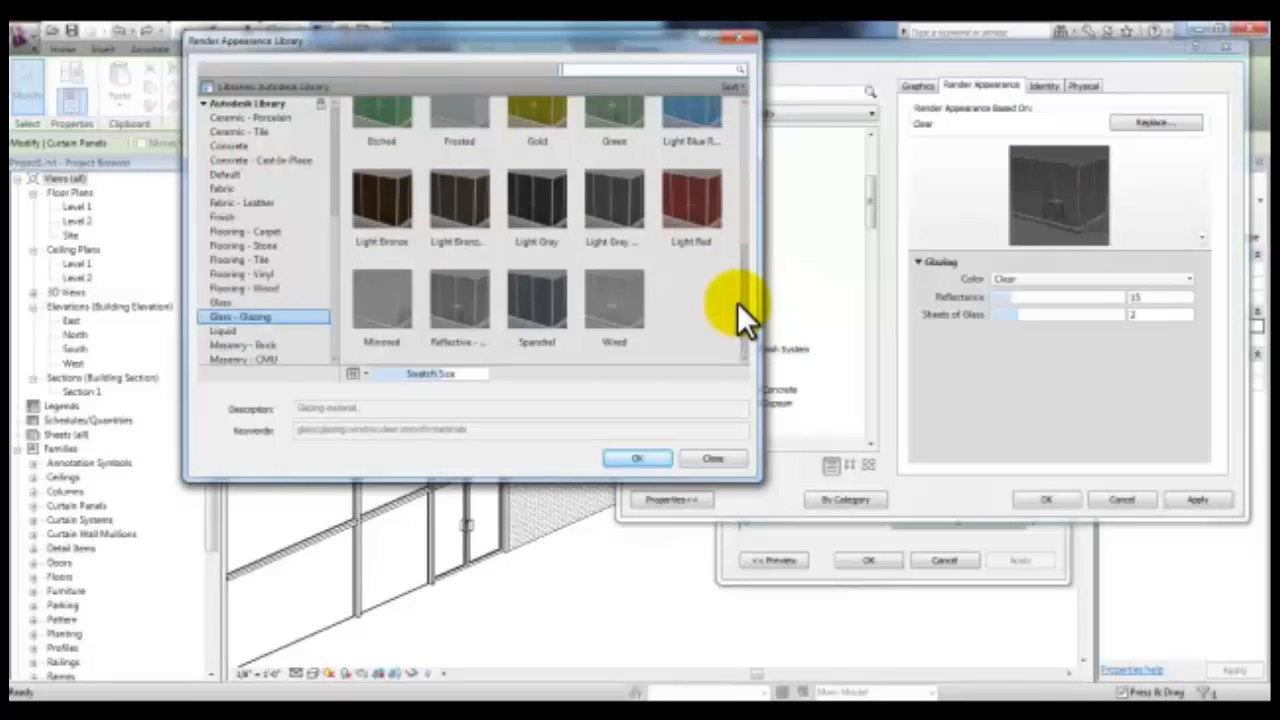
scroll(737, 287, up, 2)
click(608, 285)
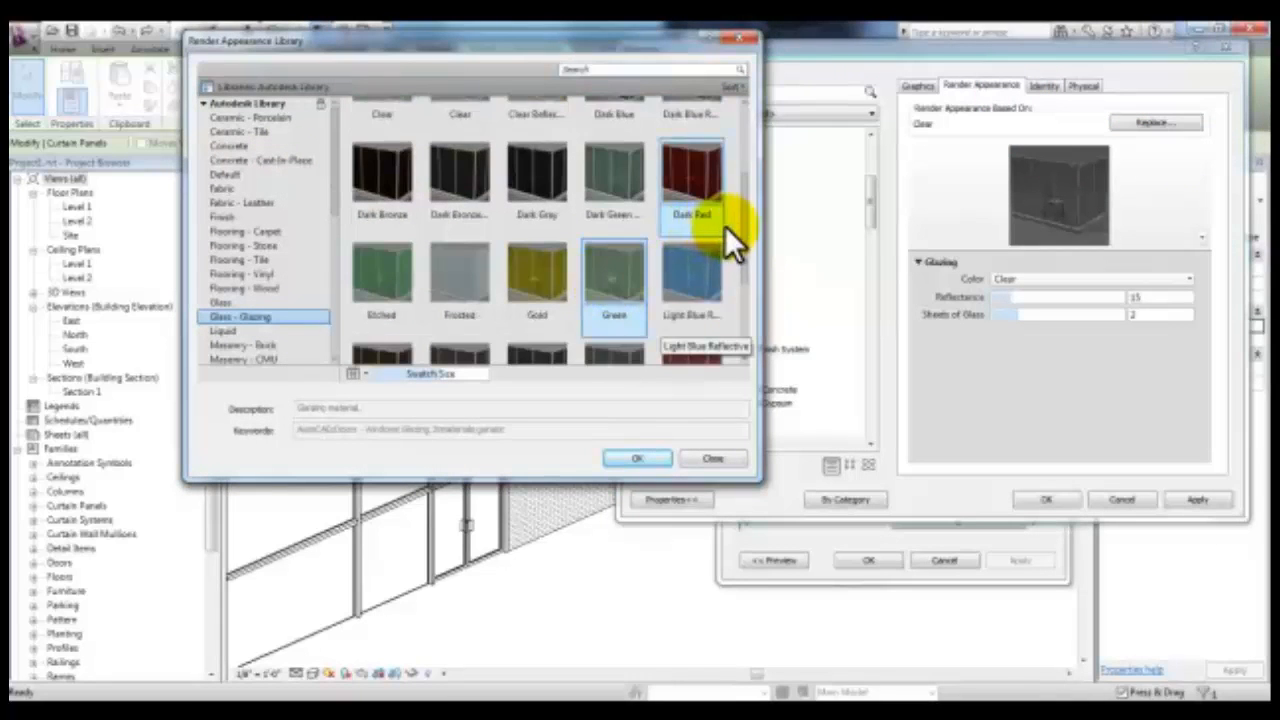
scroll(591, 286, down, 1)
click(645, 460)
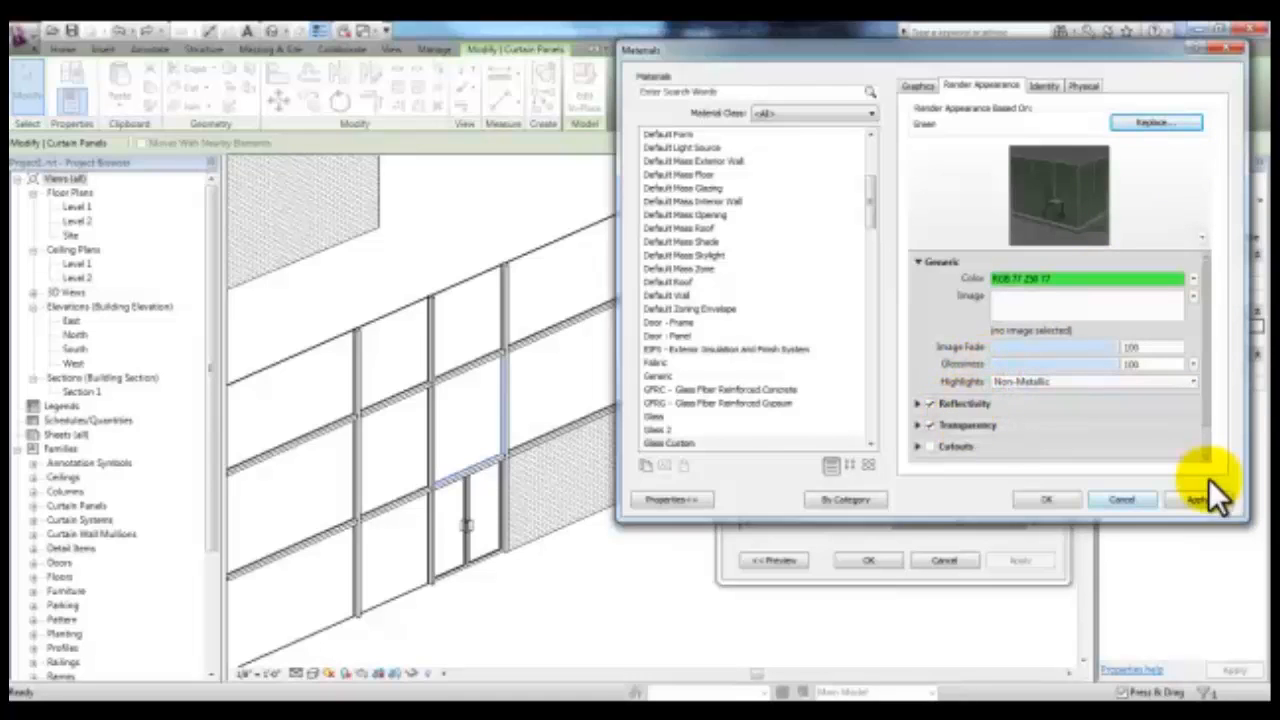
click(1040, 499)
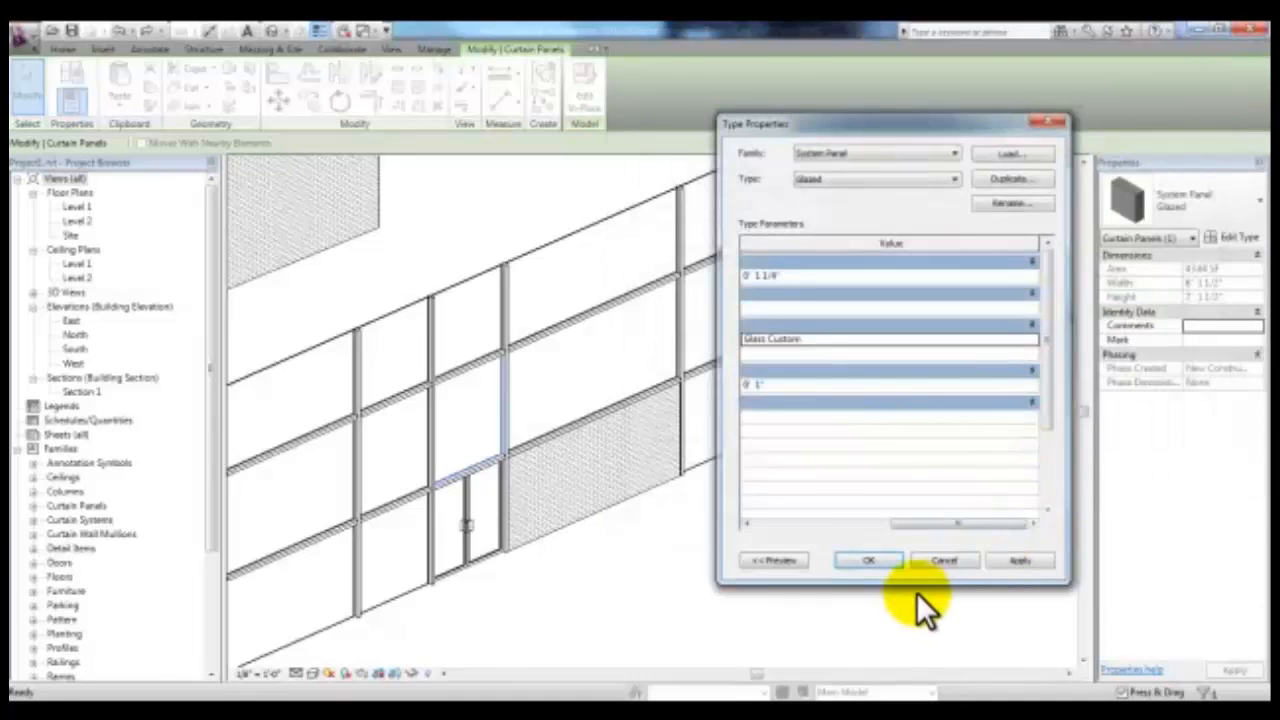
click(868, 560)
Switch the 3D view's visual style to Realistic
click(311, 672)
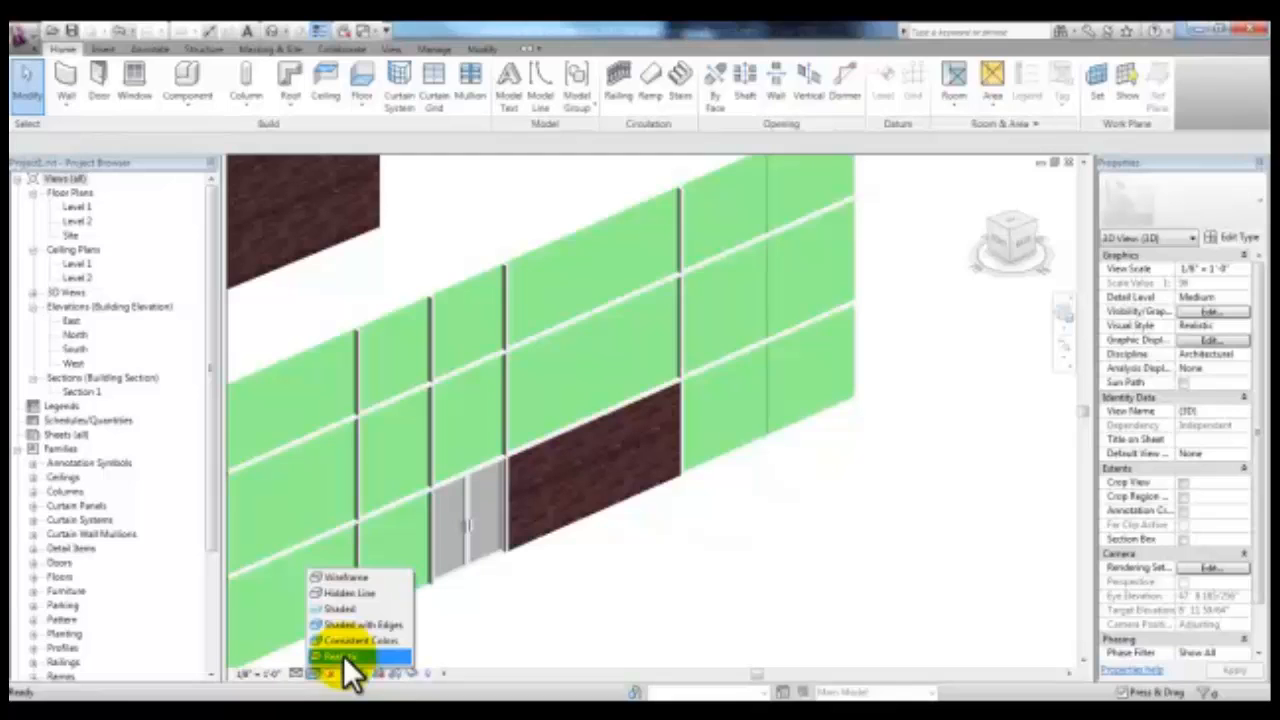
click(343, 655)
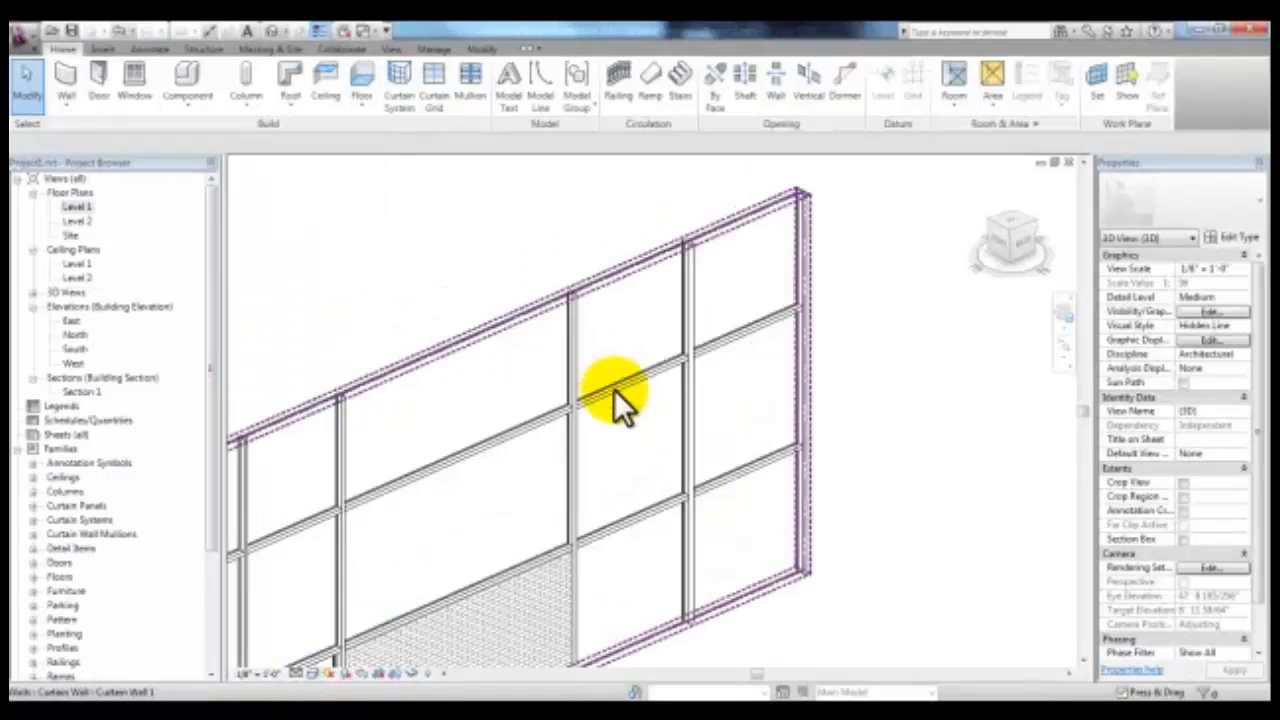
Delete the upper horizontal mullion in the bay second from the curtain wall's end and remove the grid line segment behind it
key(Tab)
click(614, 389)
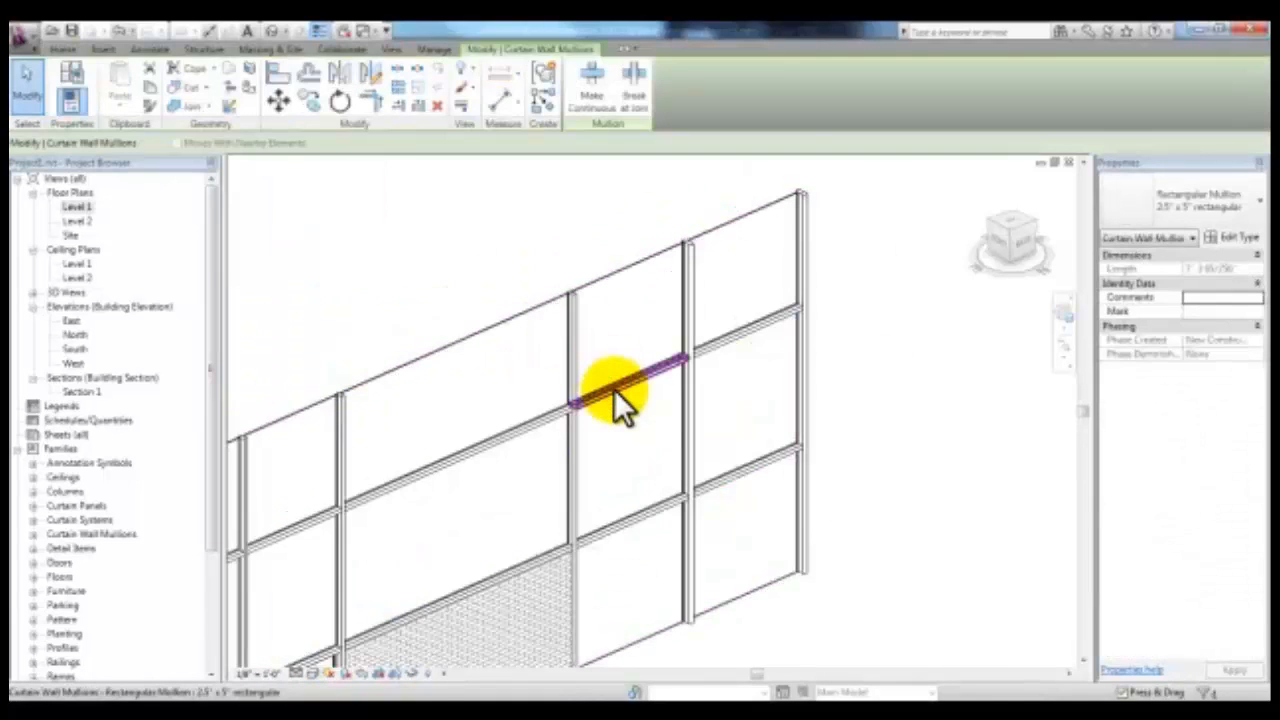
click(434, 106)
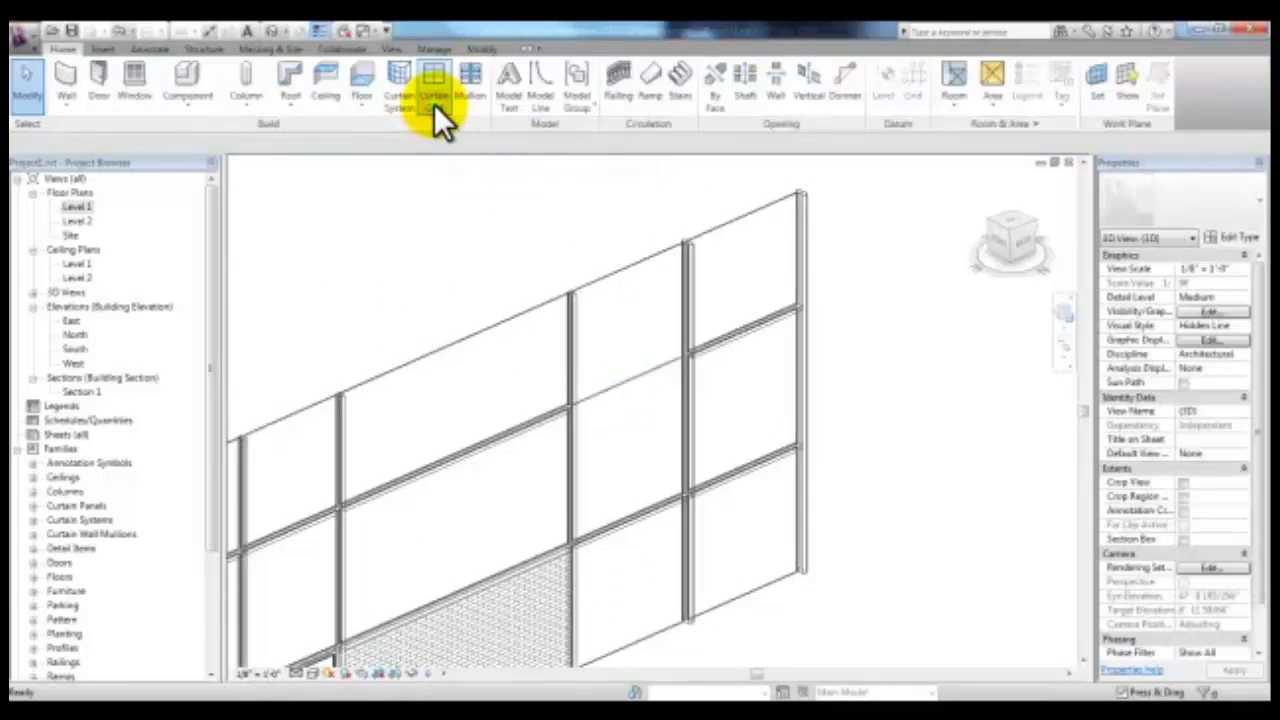
click(625, 383)
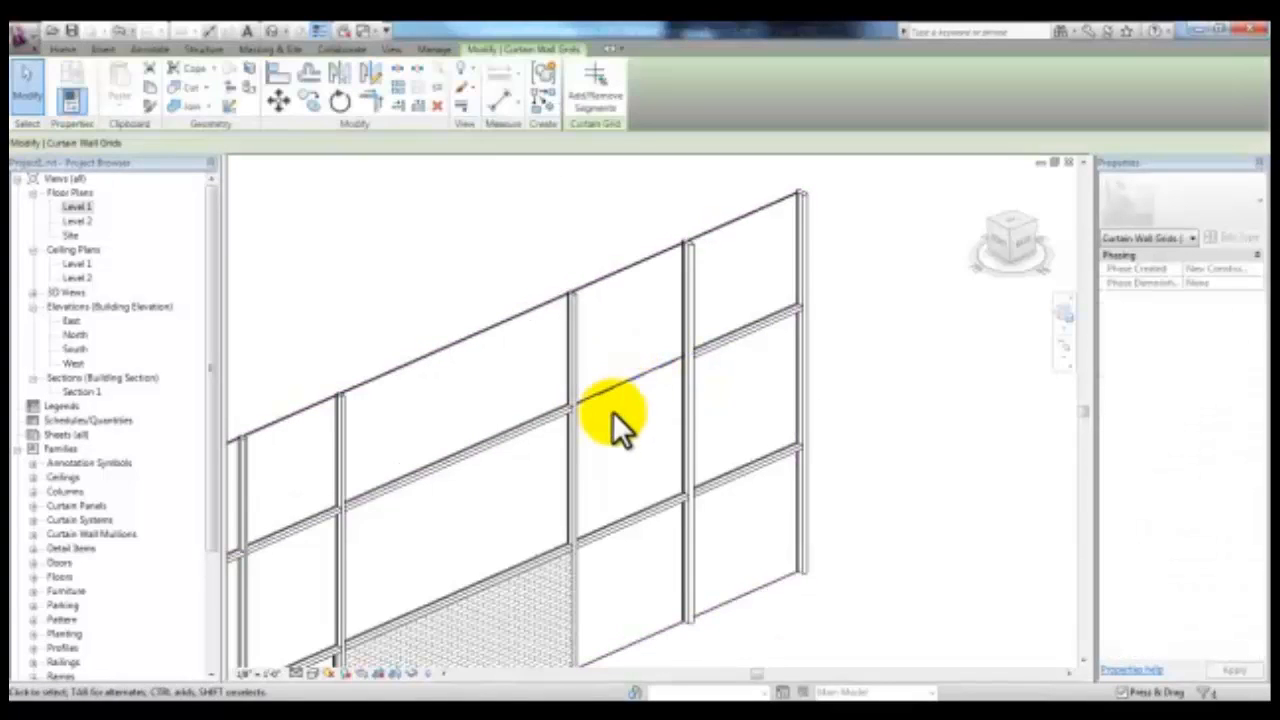
click(597, 94)
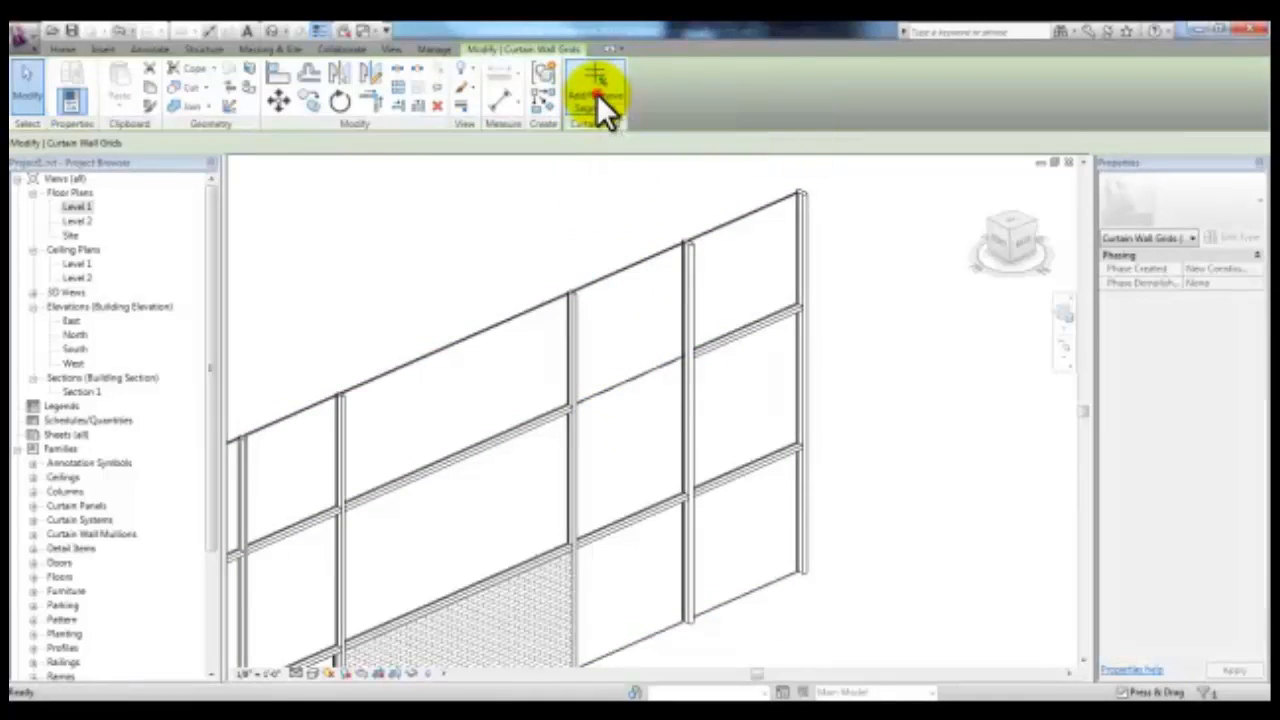
click(630, 374)
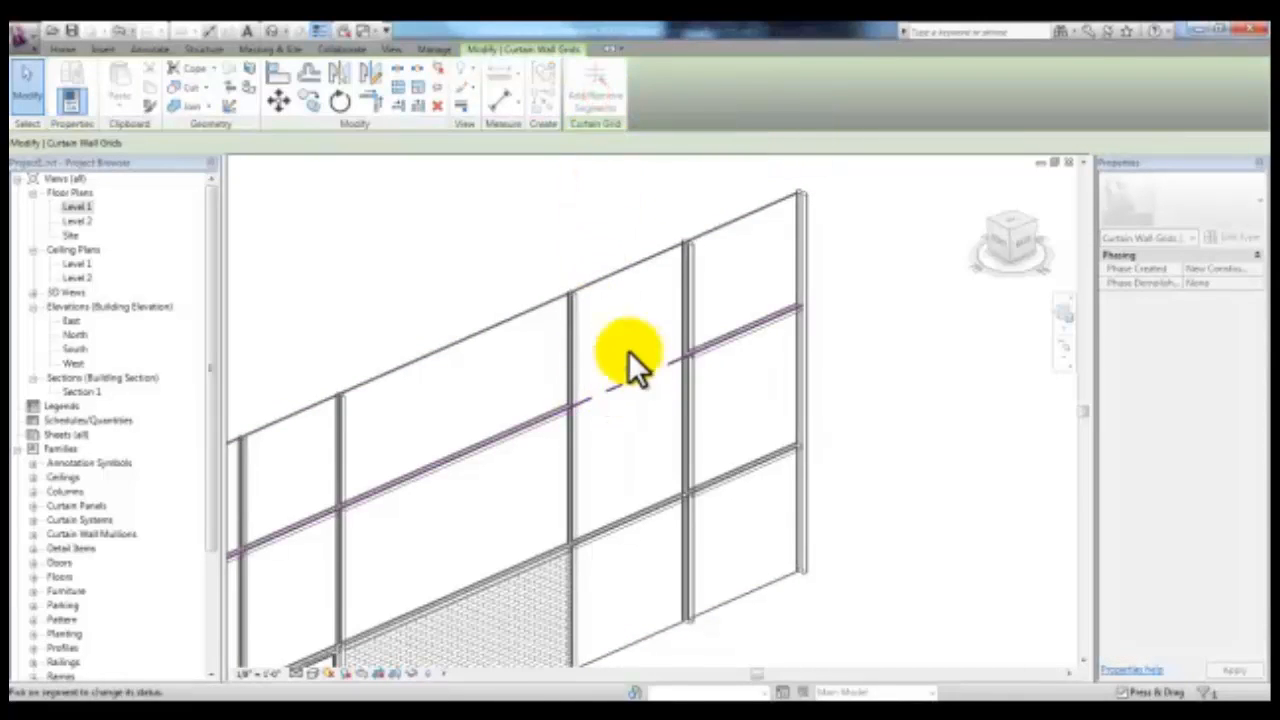